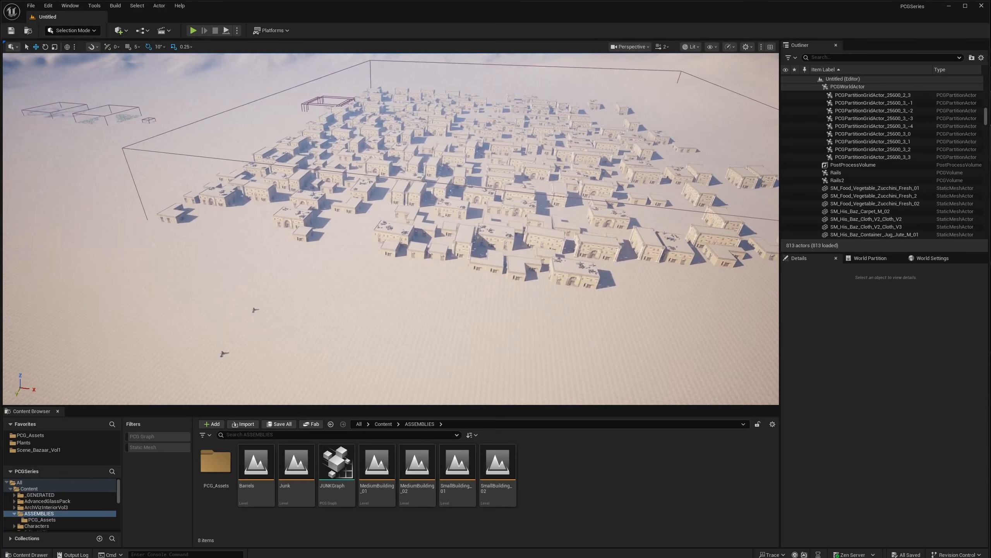
- Select the UsingLevelInstances PCG volume and shift it to a new position along Y
click(415, 192)
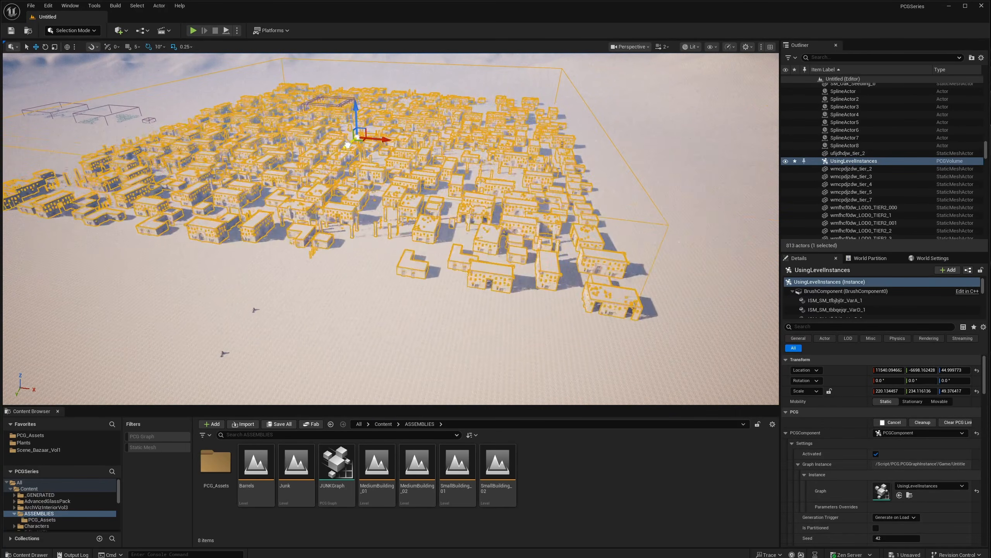
mouse_move(347, 144)
mouse_down()
mouse_move(340, 154)
mouse_move(347, 145)
mouse_up()
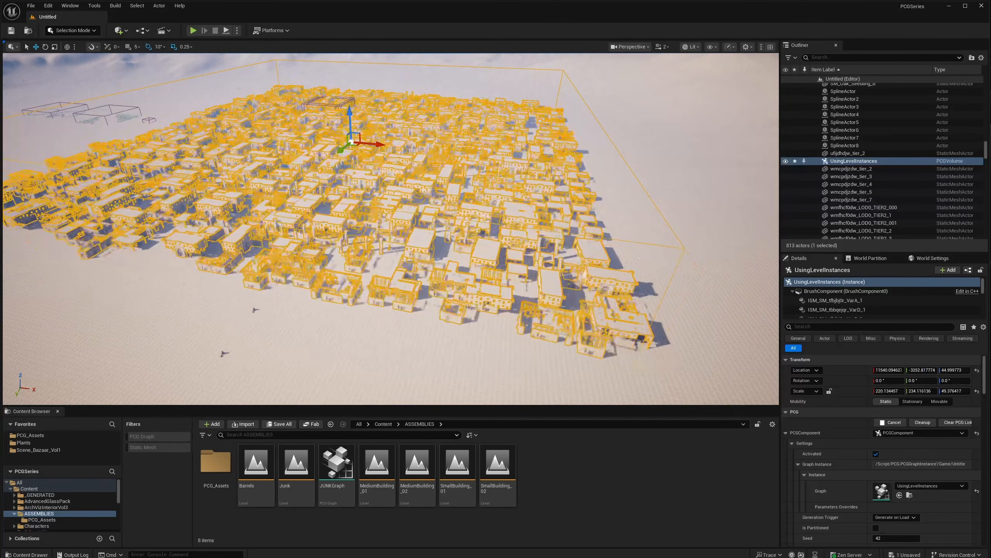
right_drag(347, 146, 304, 148)
- Orbit and zoom the view around the regenerated buildings and surrounding dunes
mouse_move(467, 295)
right_down()
mouse_move(496, 283)
mouse_move(480, 301)
mouse_move(474, 294)
right_up()
right_drag(487, 342, 511, 401)
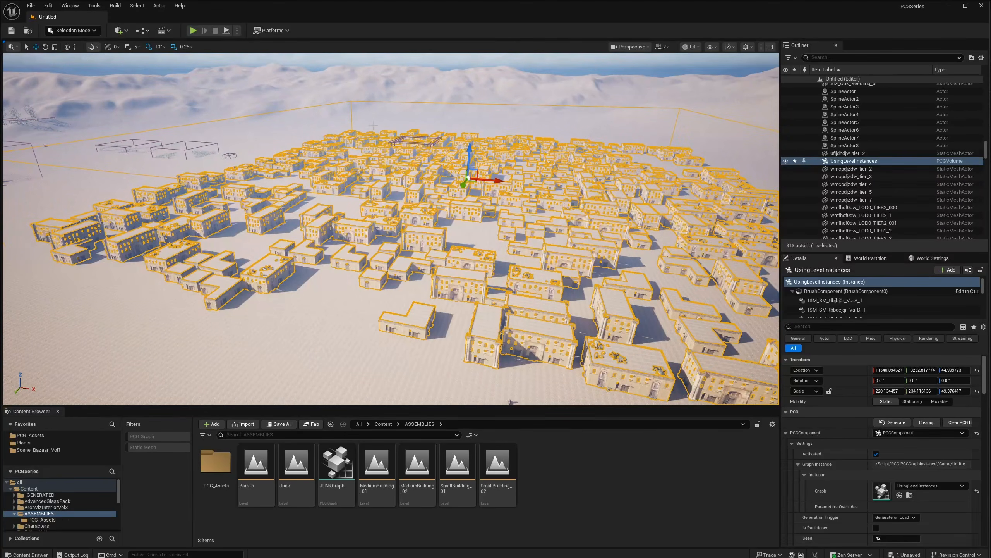
right_drag(512, 402, 456, 392)
scroll(621, 391, up, 3)
scroll(491, 386, up, 3)
right_drag(507, 222, 434, 243)
scroll(496, 233, down, 1)
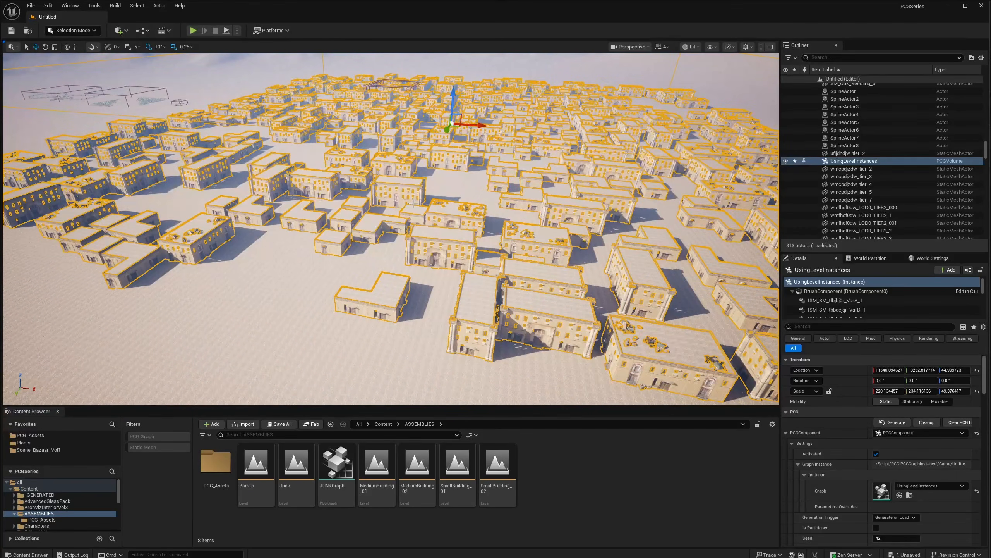
- Fly the camera over the town with WASD to inspect the regenerated buildings
mouse_move(413, 203)
right_down()
mouse_move(391, 202)
mouse_move(419, 206)
mouse_move(419, 181)
mouse_move(418, 197)
right_up()
key(w)
key(s)
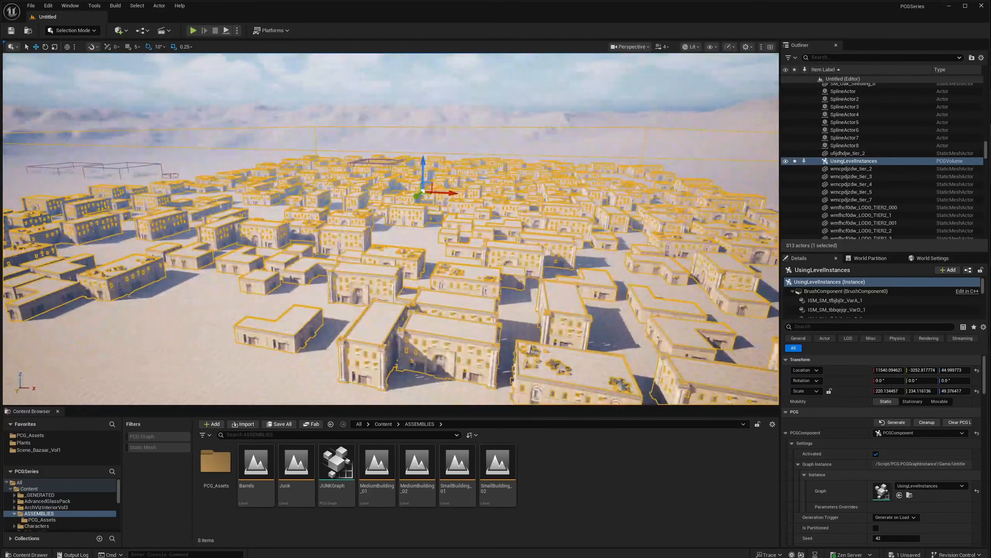
key(a)
mouse_move(515, 385)
right_down()
mouse_move(495, 388)
mouse_move(516, 394)
mouse_move(516, 356)
mouse_move(511, 406)
mouse_move(504, 377)
mouse_move(511, 399)
right_up()
key(a)
key(d)
key(s)
key(w)
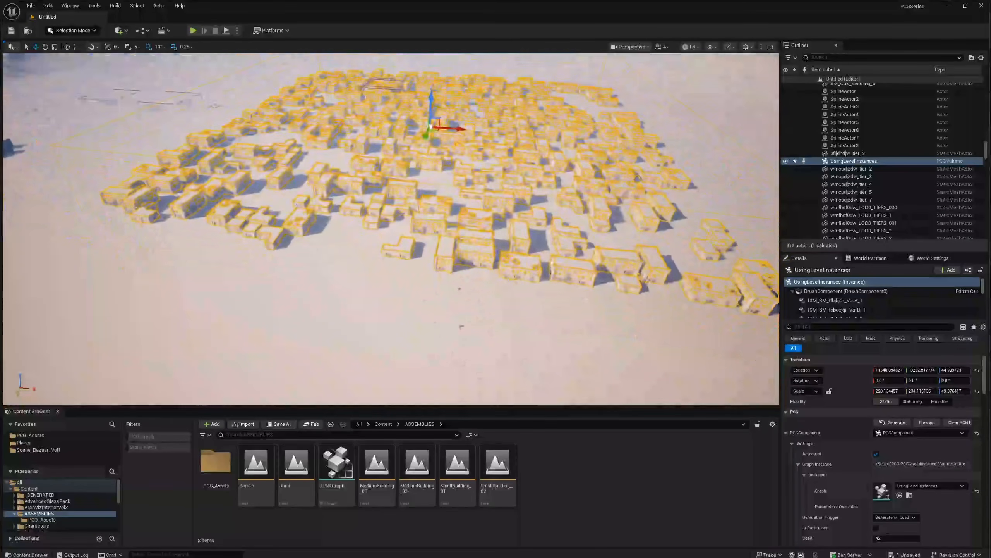
- Place a cube from Quick Add > Shapes and move it toward the buildings
click(123, 33)
mouse_move(149, 130)
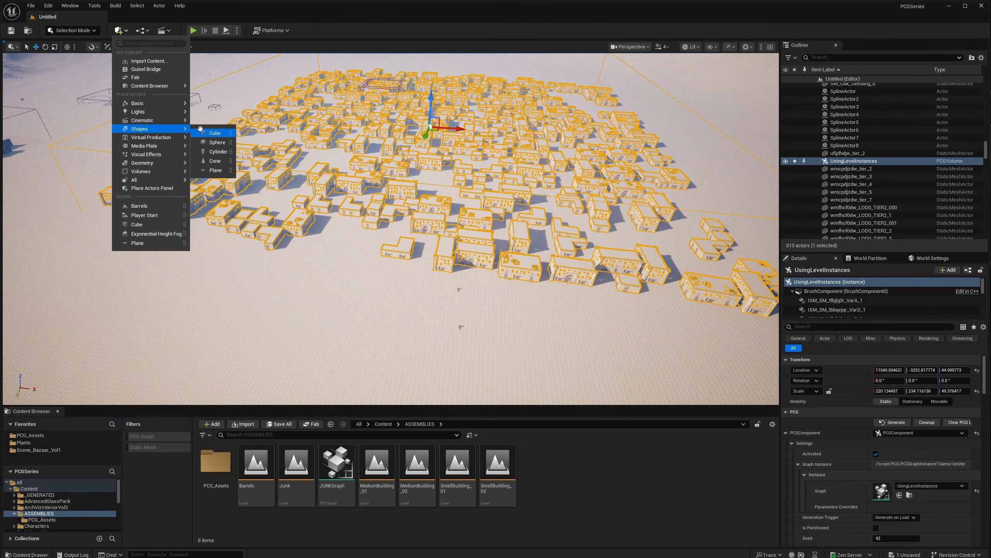
click(199, 130)
right_drag(378, 200, 379, 202)
drag(428, 218, 425, 262)
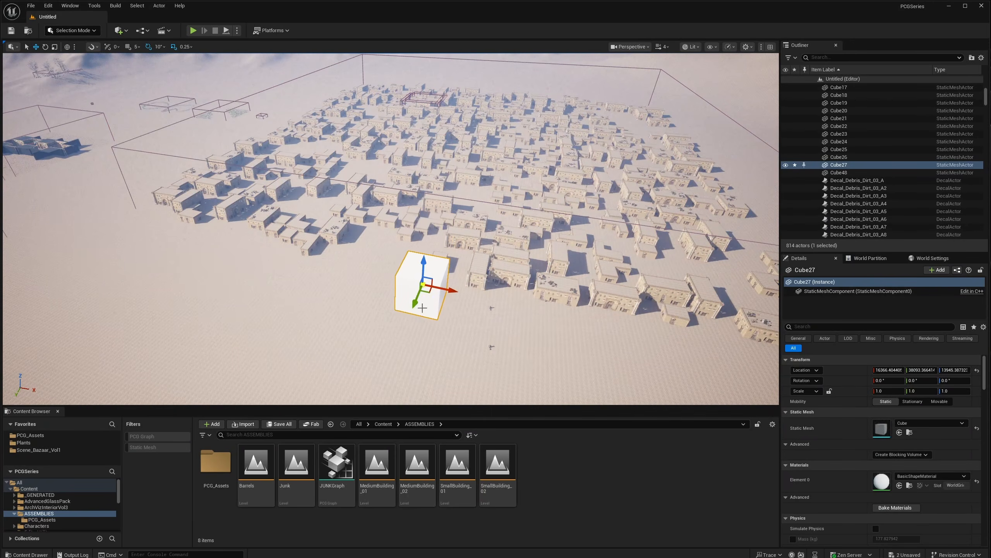
drag(415, 306, 523, 113)
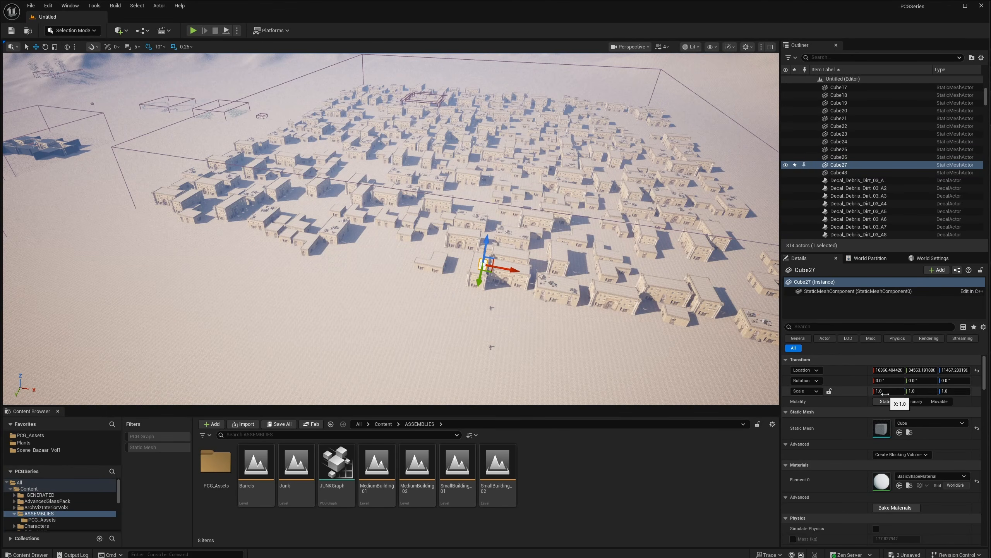
- Set the cube's scale to 20, 20, 100
text(20)
key(Tab)
text(20)
key(Return)
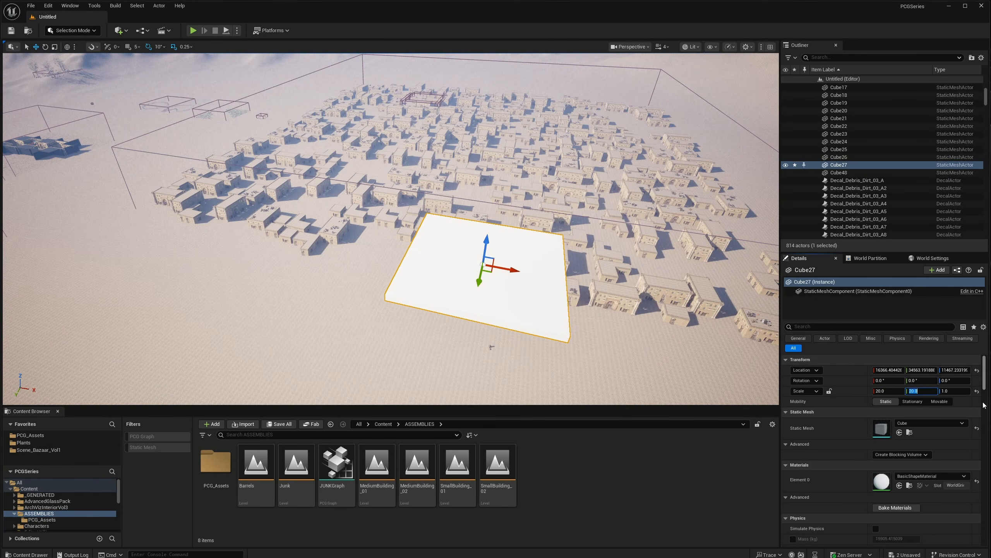
text(100)
key(Return)
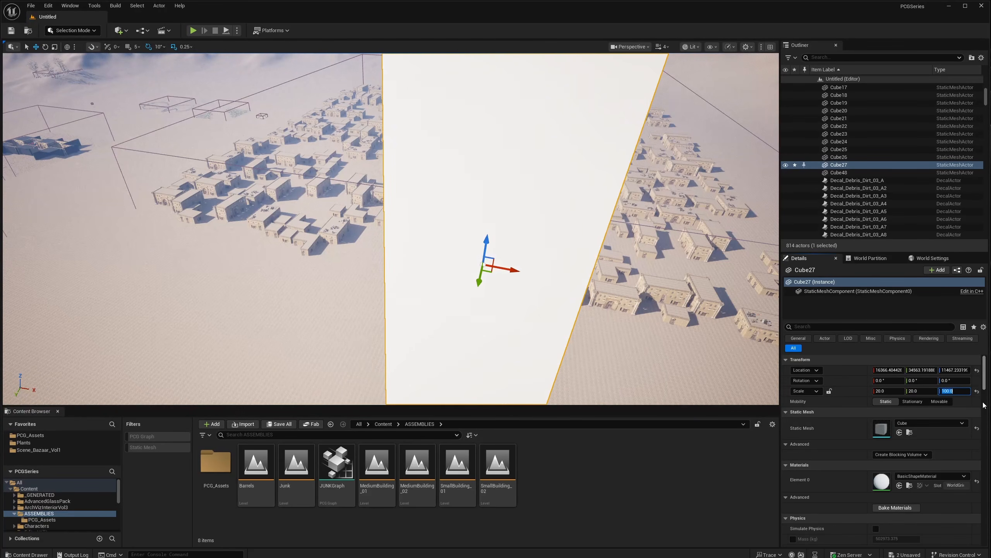
- Move the pillar to the ground at the town's corner and set Scale Z to 200
drag(476, 286, 505, 93)
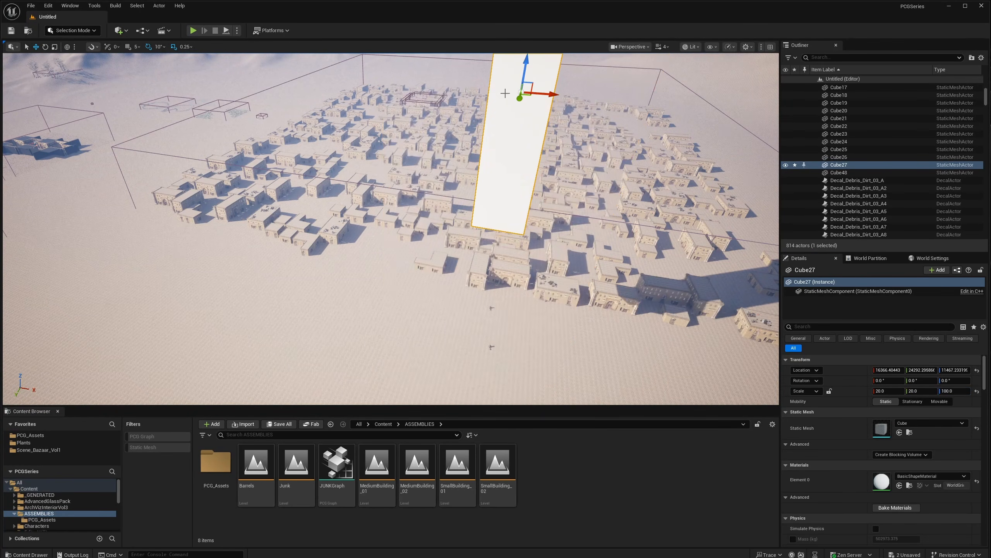
drag(529, 60, 87, 166)
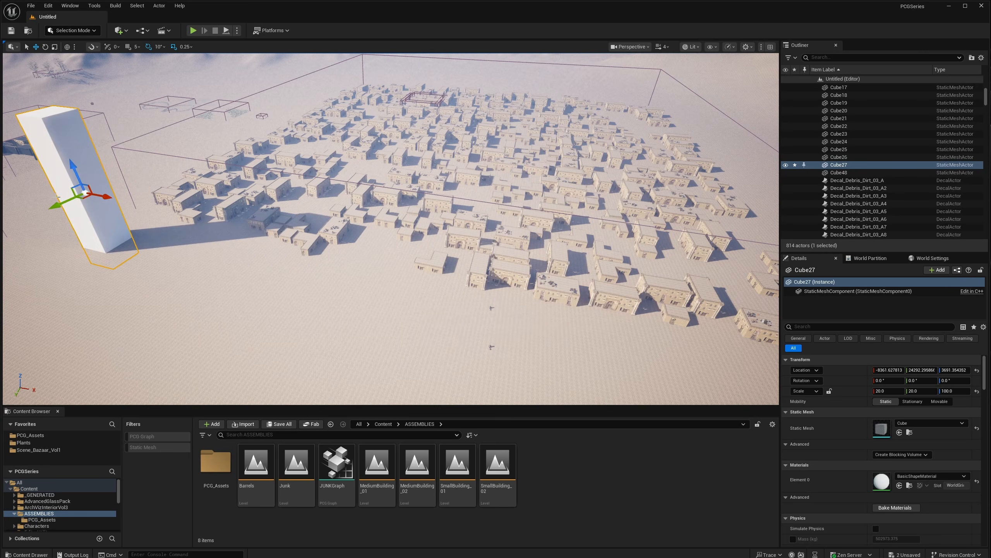
drag(59, 203, 99, 176)
drag(162, 175, 147, 173)
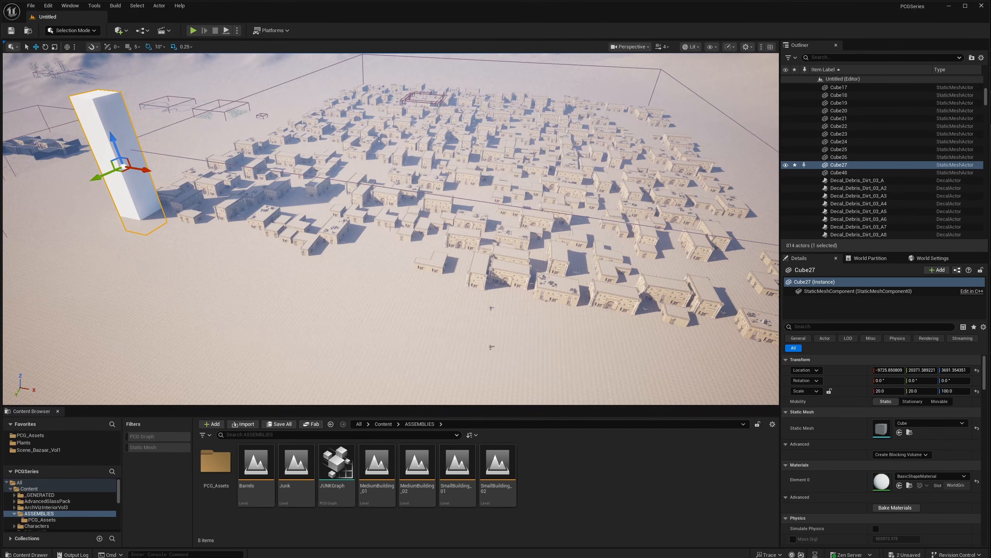
click(952, 391)
text(200)
key(Return)
- Alt-drag copies of the pillar along X around the town
key(s)
right_drag(301, 329, 277, 276)
alt+drag(260, 255, 380, 182)
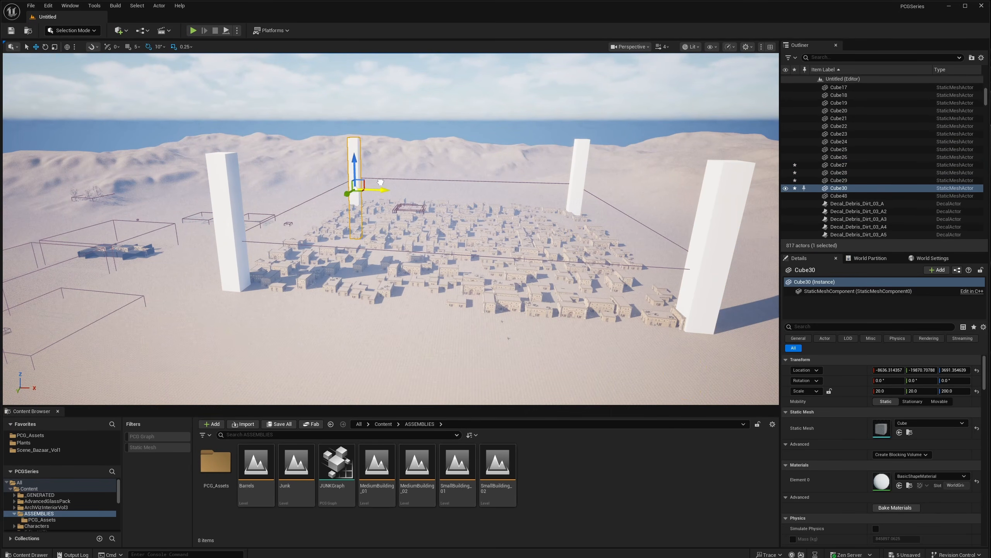
key(w)
mouse_move(380, 183)
right_down()
mouse_move(396, 183)
mouse_move(386, 181)
mouse_move(389, 219)
mouse_move(387, 195)
mouse_move(387, 211)
mouse_move(398, 184)
right_up()
key(s)
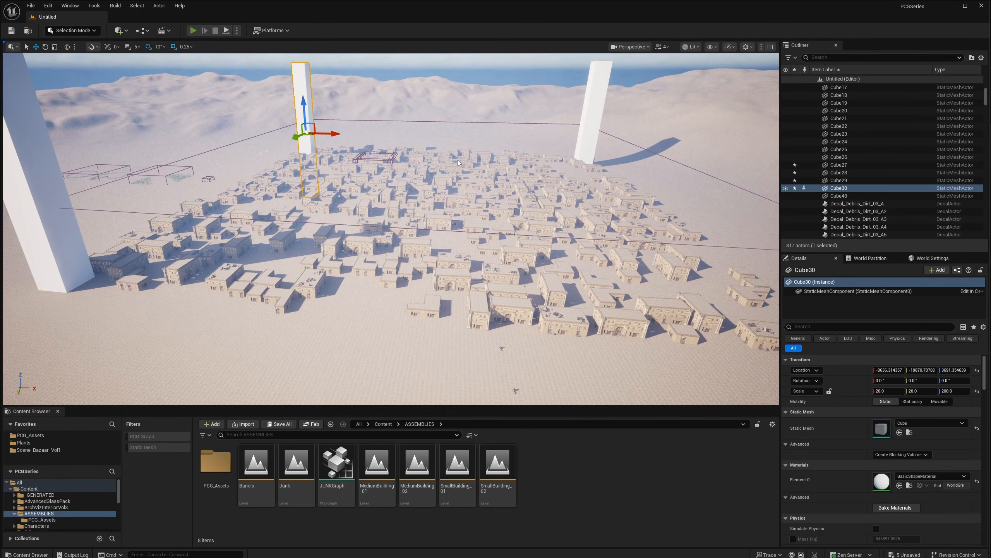
key(alt+p)
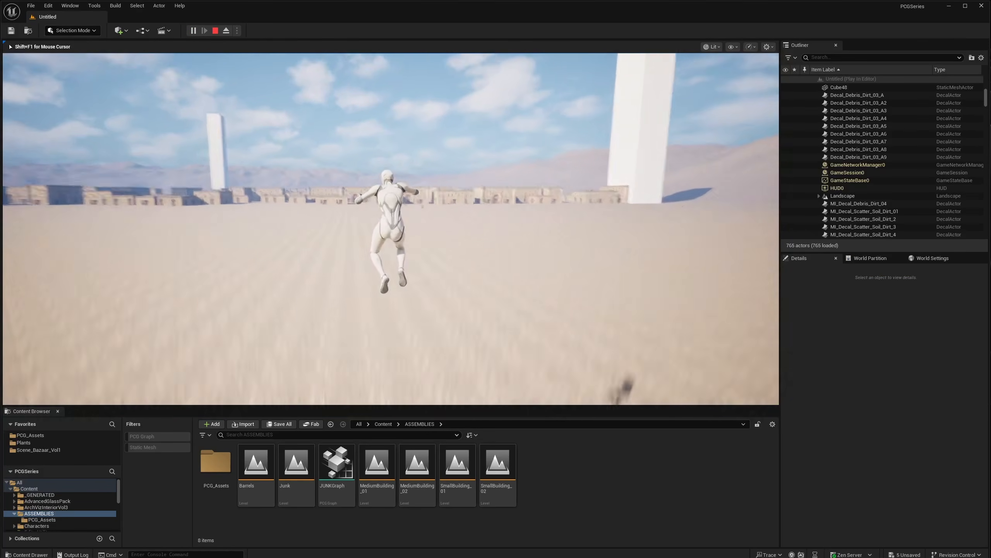
key(w)
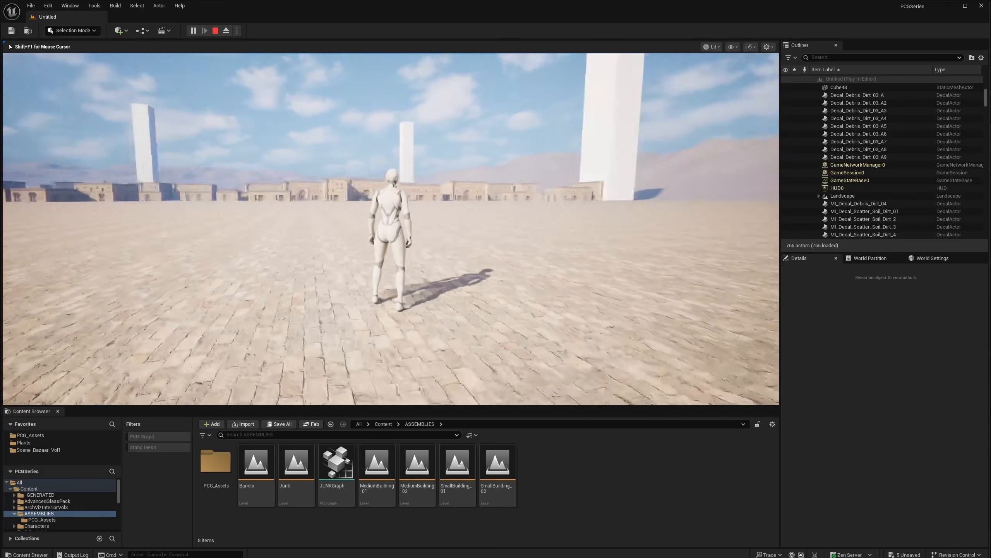
key(s)
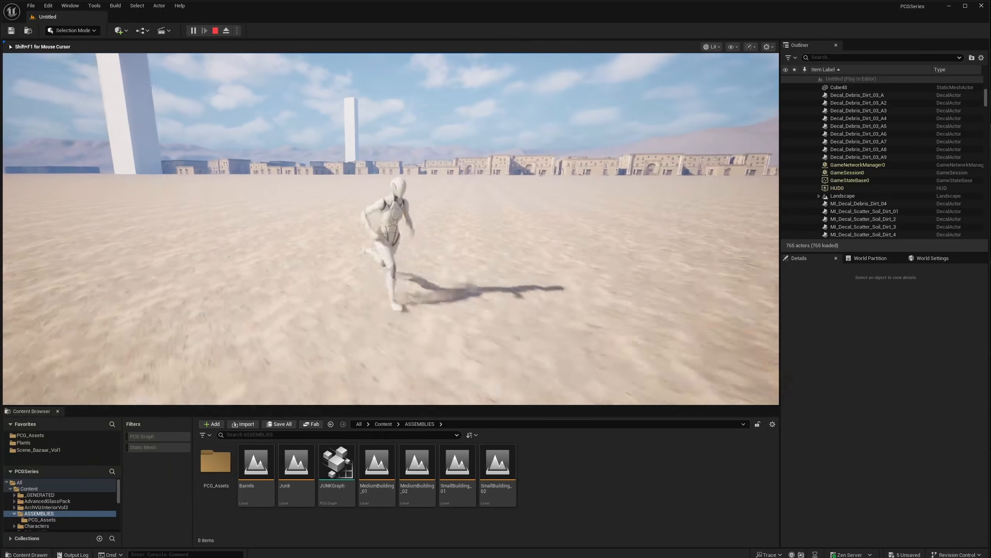
key(d)
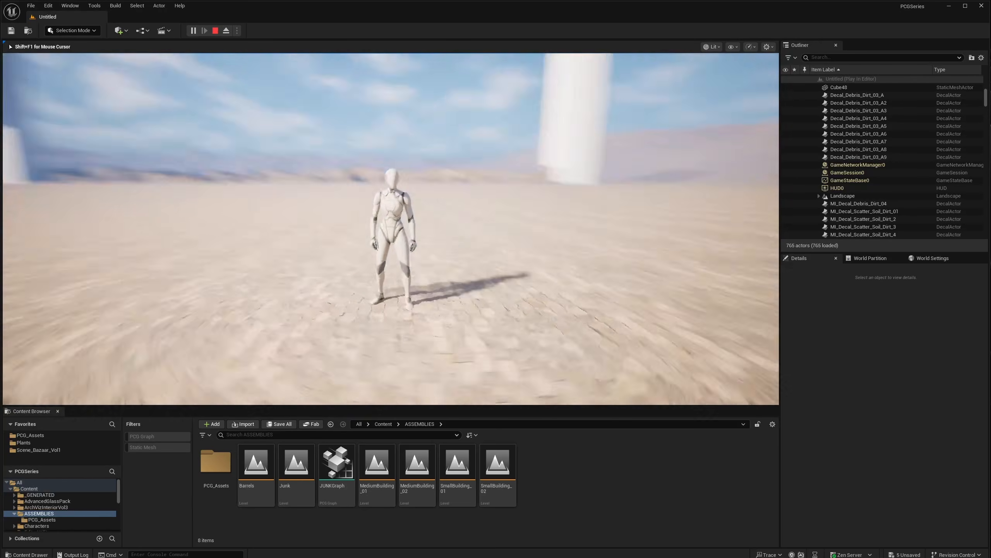
key(w)
key(s)
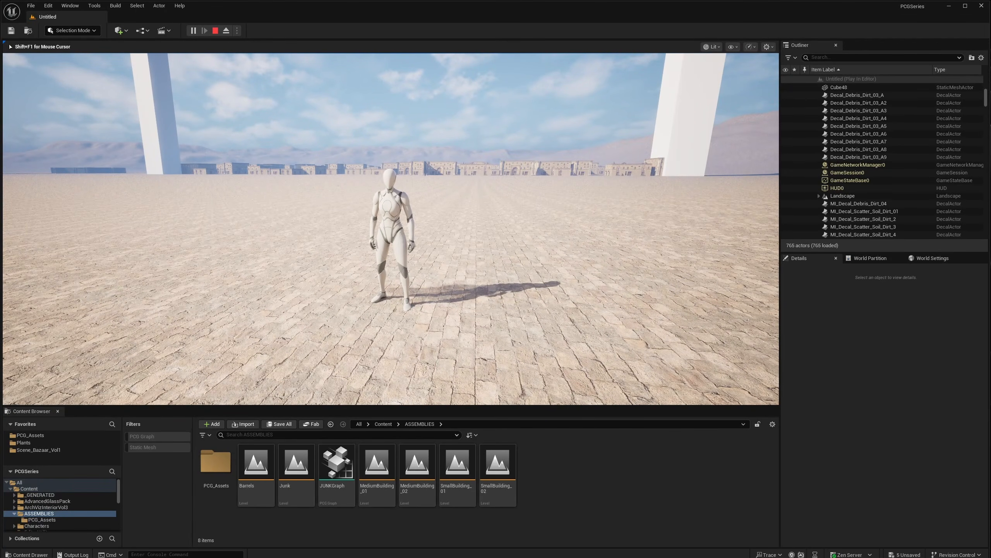
key(Escape)
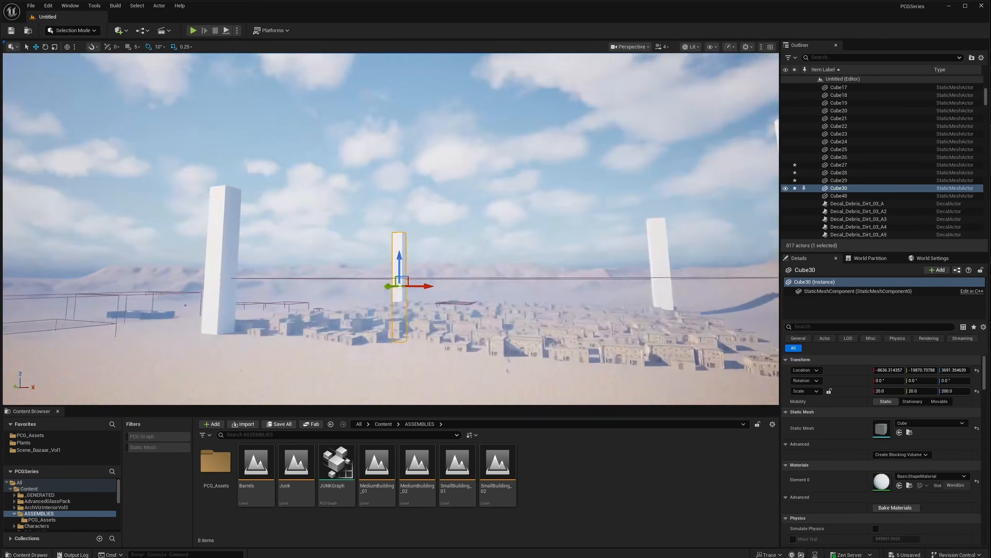
- Frame the tall pillar and place another cube nearby
right_drag(390, 229, 404, 287)
key(f)
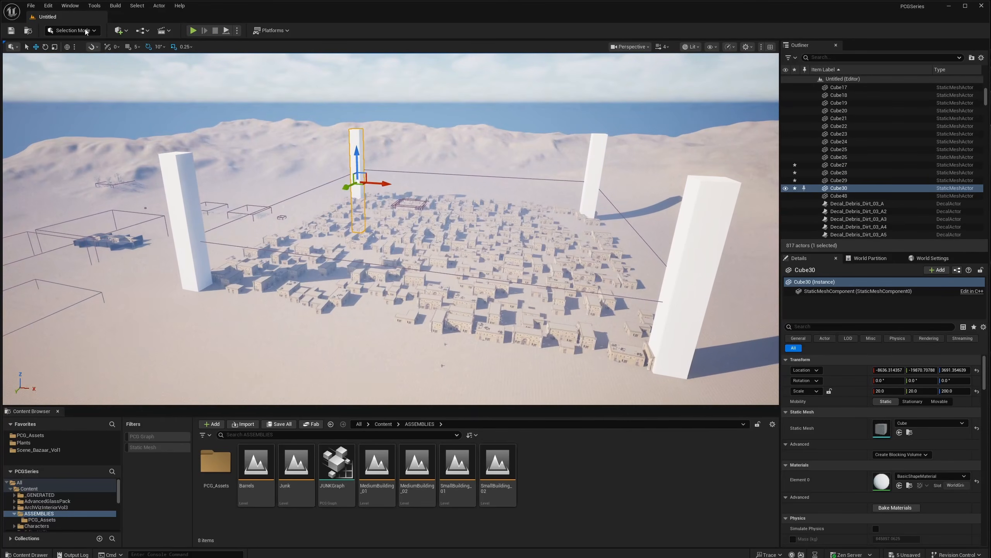
click(126, 32)
mouse_move(156, 130)
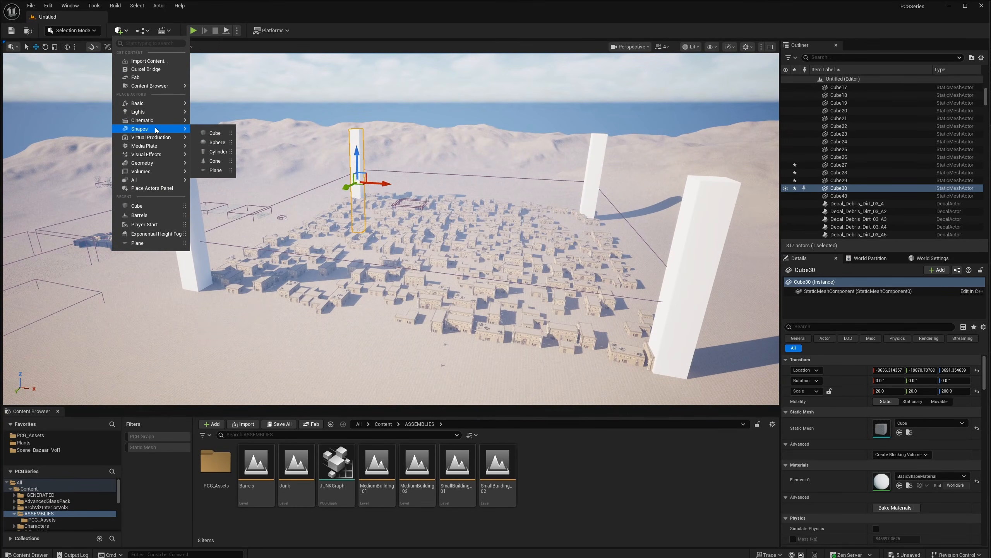
click(215, 132)
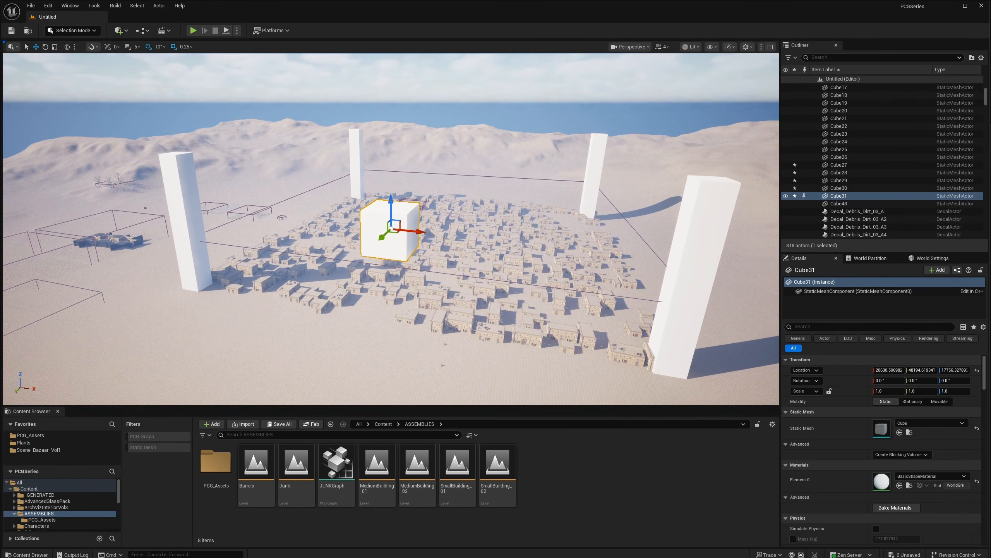
right_drag(140, 78, 127, 135)
- Add a Player Start near the cube and rotate it to -90 degrees yaw
click(119, 32)
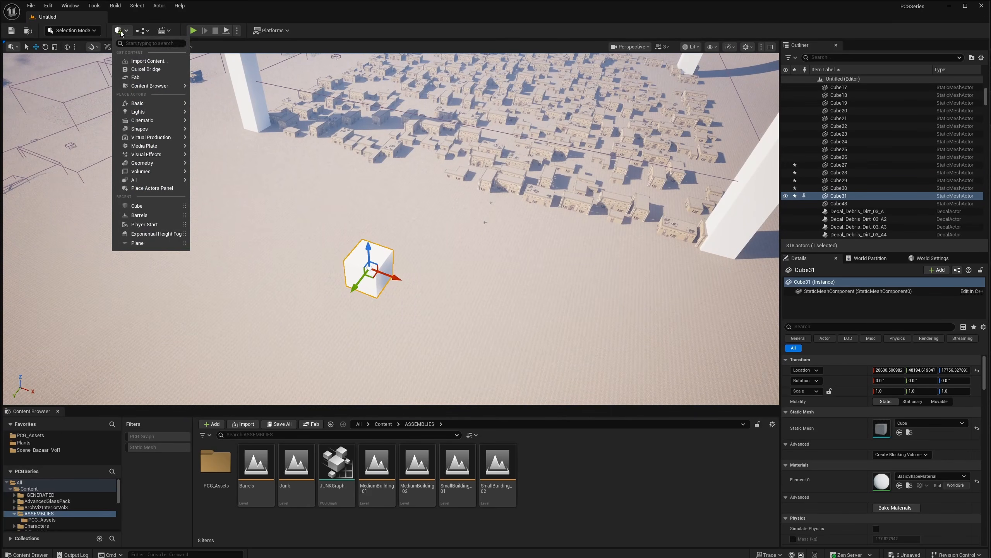
click(124, 29)
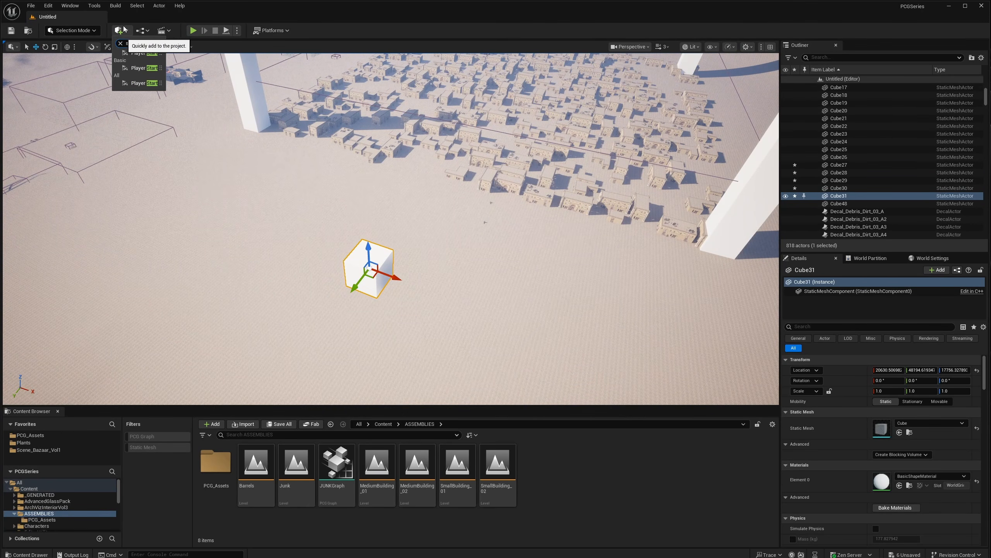
click(144, 53)
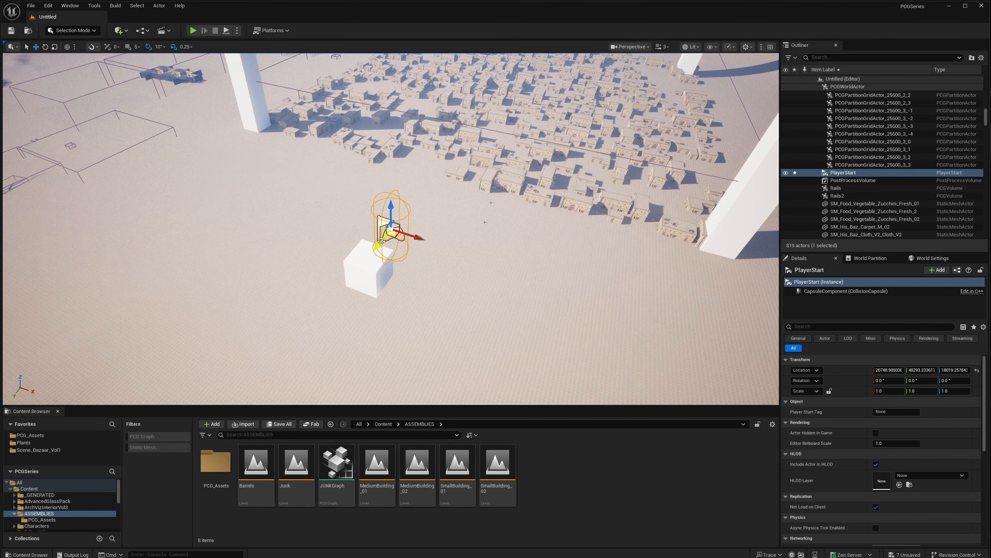
drag(381, 241, 392, 201)
key(e)
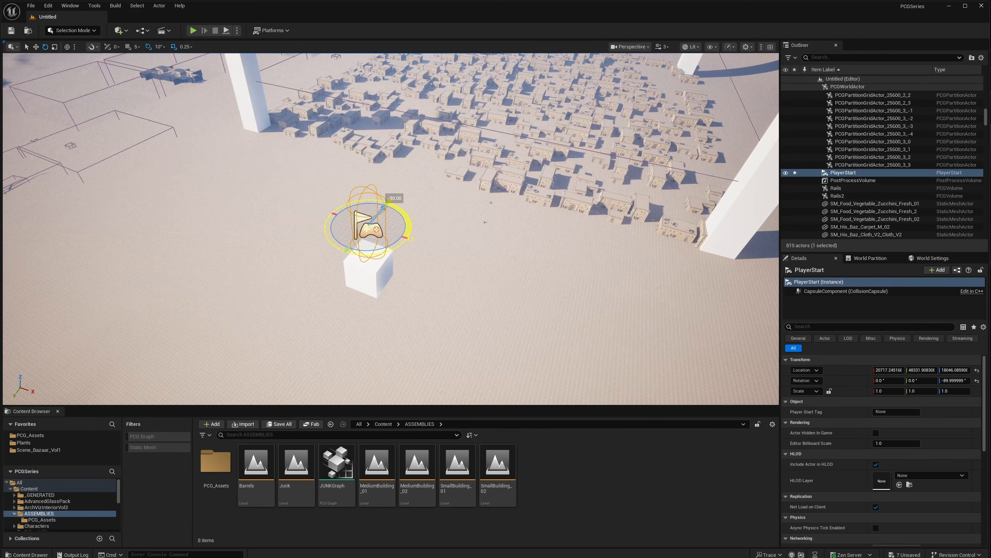
right_drag(392, 201, 390, 158)
- Lower the Player Start down onto the new cube
key(a)
key(d)
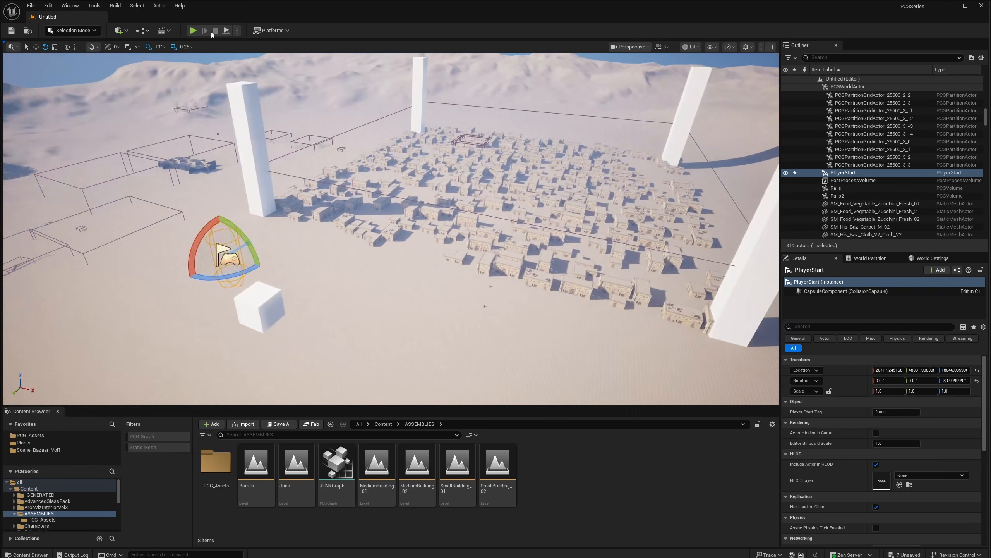
key(w)
drag(221, 231, 226, 259)
right_drag(226, 260, 262, 261)
- Shift the Player Start along Y and X, then stretch the cube to 2.5 along X
drag(110, 360, 141, 332)
key(a)
right_drag(141, 332, 203, 331)
scroll(203, 332, down, 4)
key(d)
drag(368, 268, 328, 273)
click(308, 349)
drag(326, 355, 300, 397)
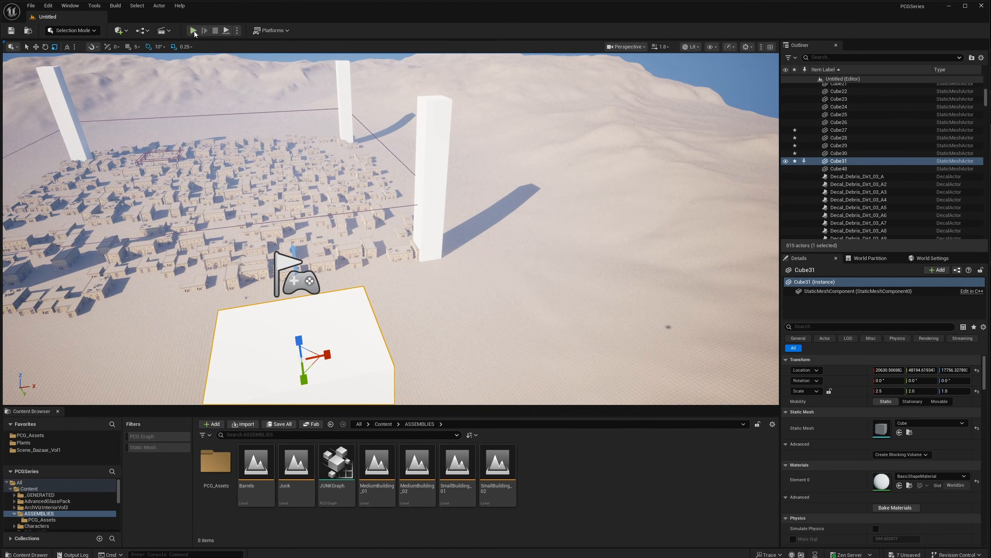
key(alt+p)
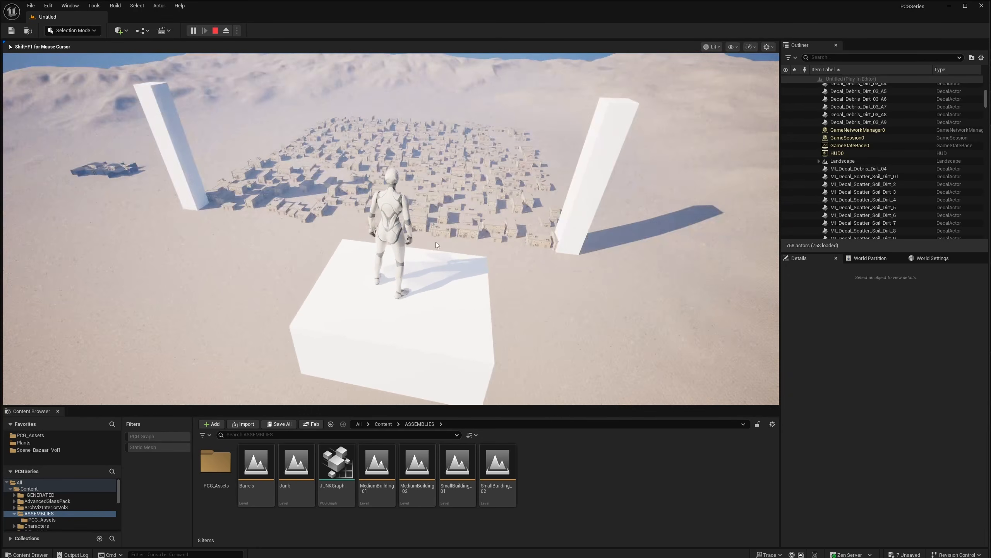
key(Escape)
right_drag(396, 220, 397, 273)
key(s)
- Select landscape streaming proxy tiles 4_4_0, 5_4_0 and 5_3_0 around the town
key(Delete)
click(397, 220)
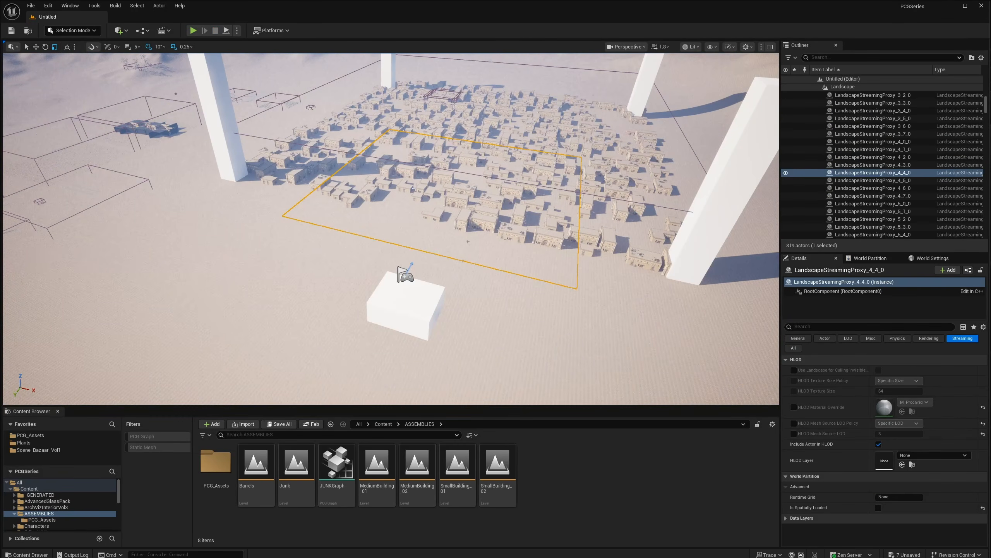
click(595, 263)
right_drag(595, 263, 610, 258)
click(293, 234)
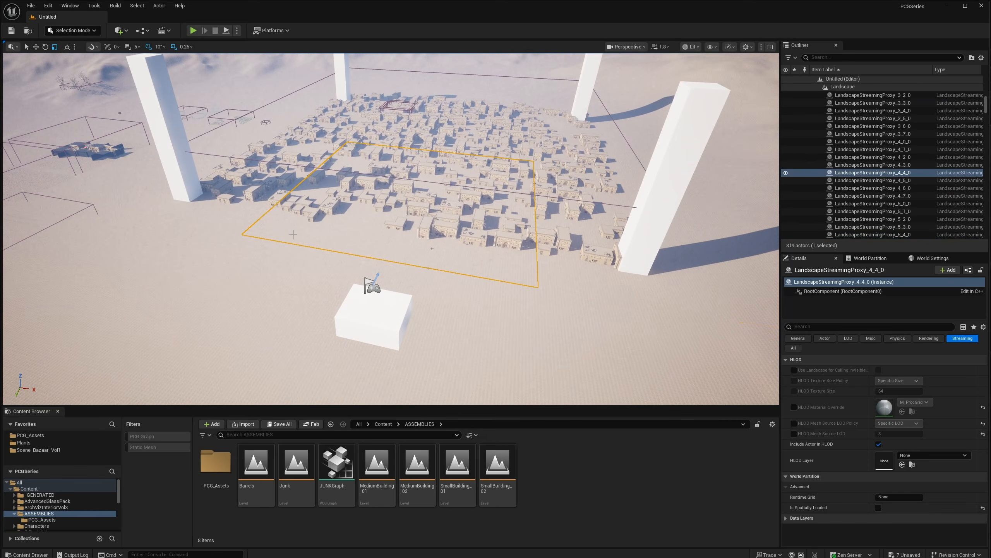
click(565, 260)
right_drag(565, 260, 609, 236)
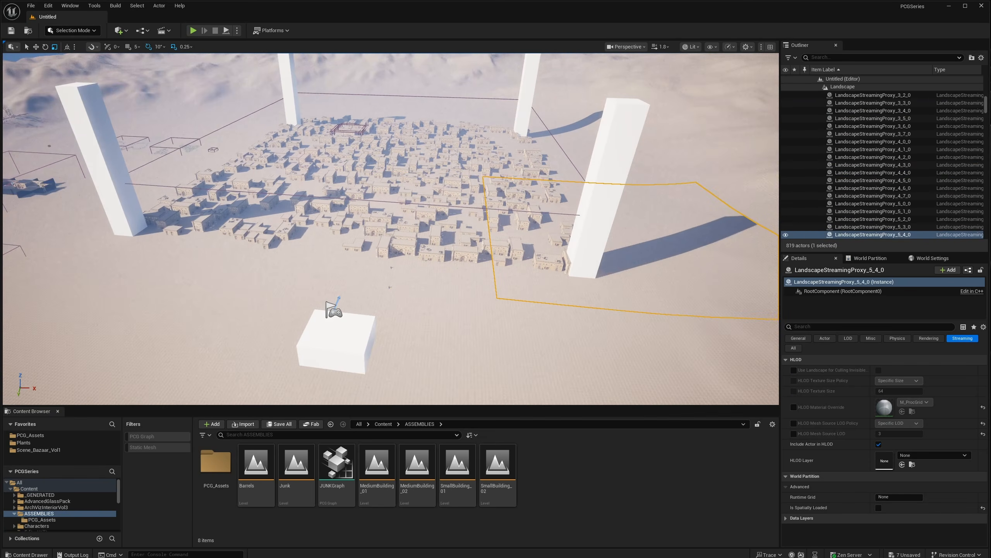
click(556, 164)
right_drag(515, 253, 518, 254)
click(515, 254)
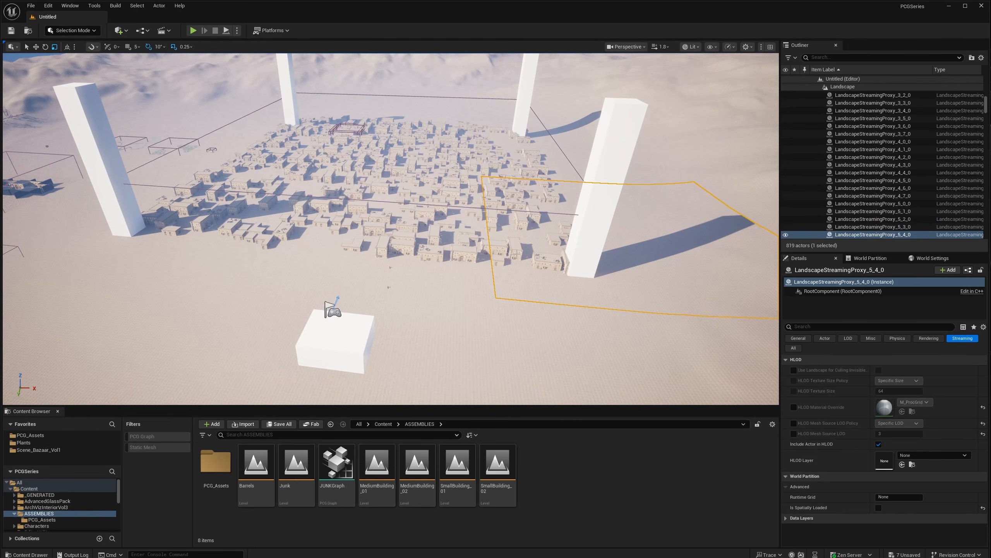
- Select tiles 5_3_0 and 3_3_0, then show the World Partition minimap and World Settings
click(549, 156)
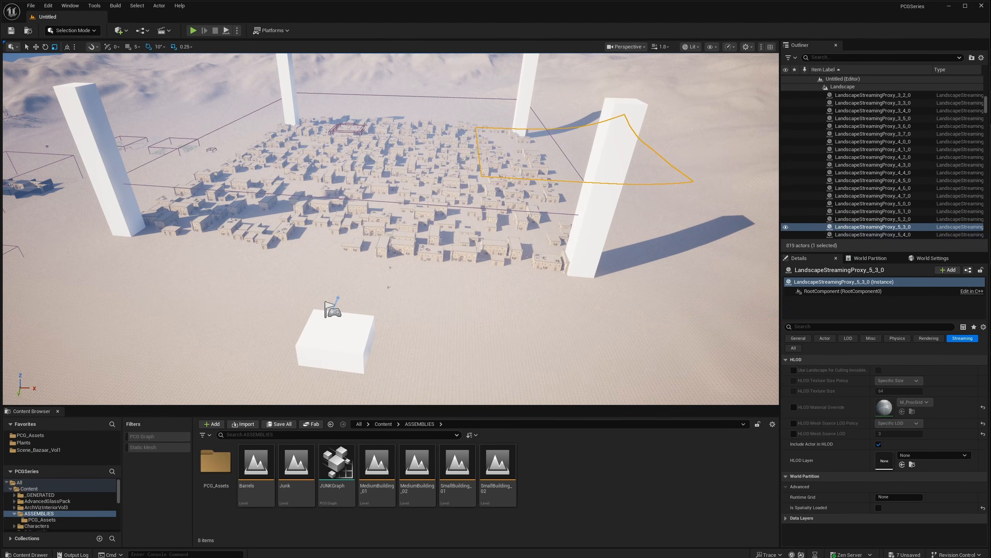
click(541, 157)
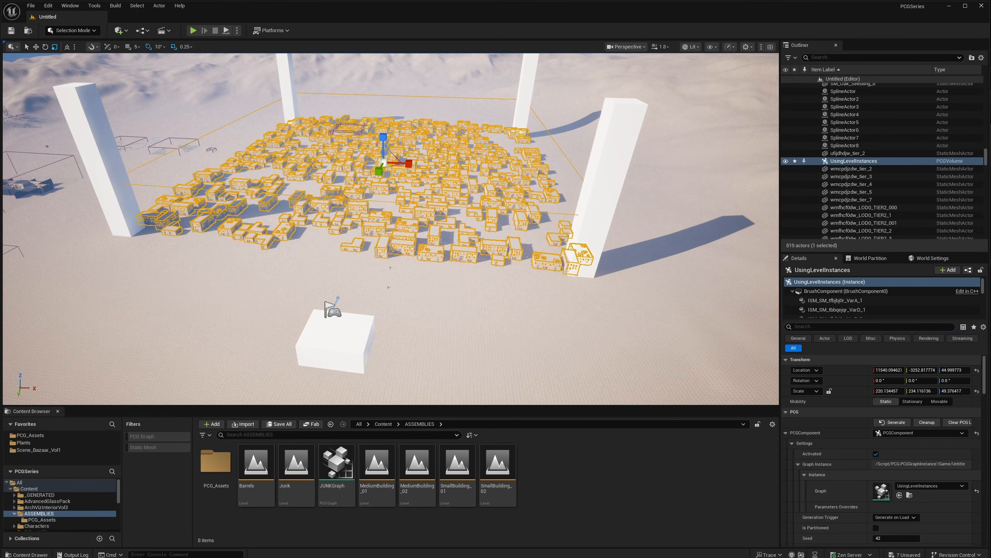
click(501, 140)
click(237, 130)
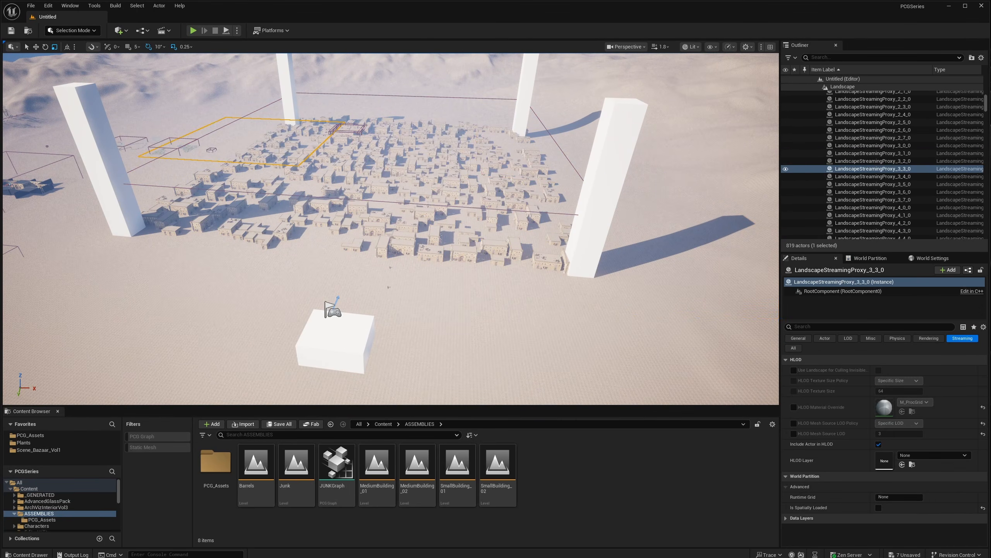
click(870, 258)
click(923, 260)
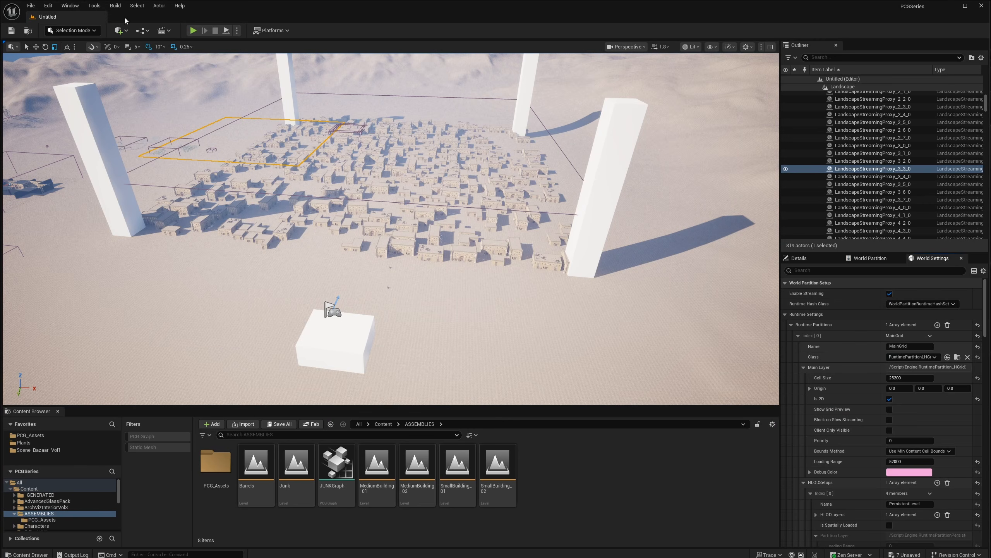
- Turn on Show Grid Preview and set the MainGrid Loading Range to 30000
click(71, 5)
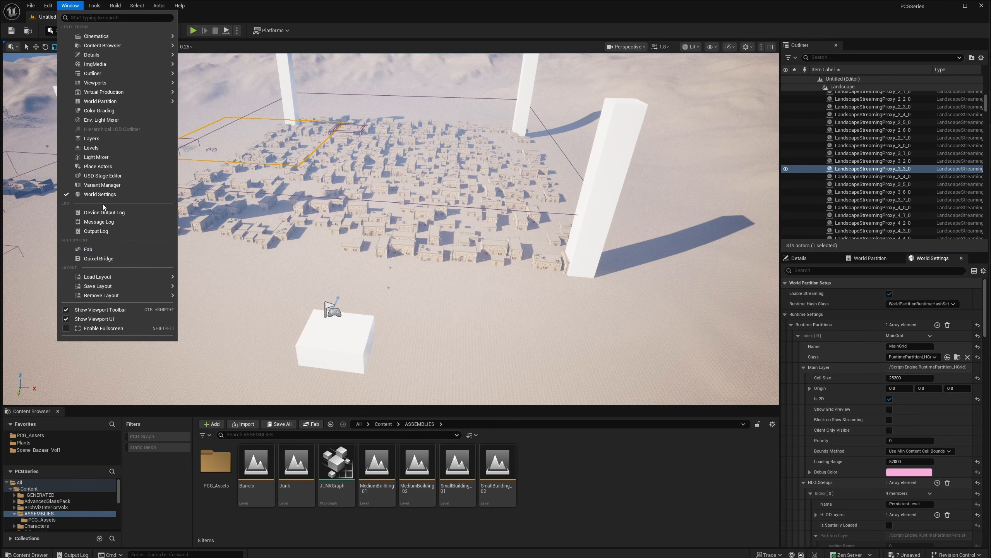
click(73, 7)
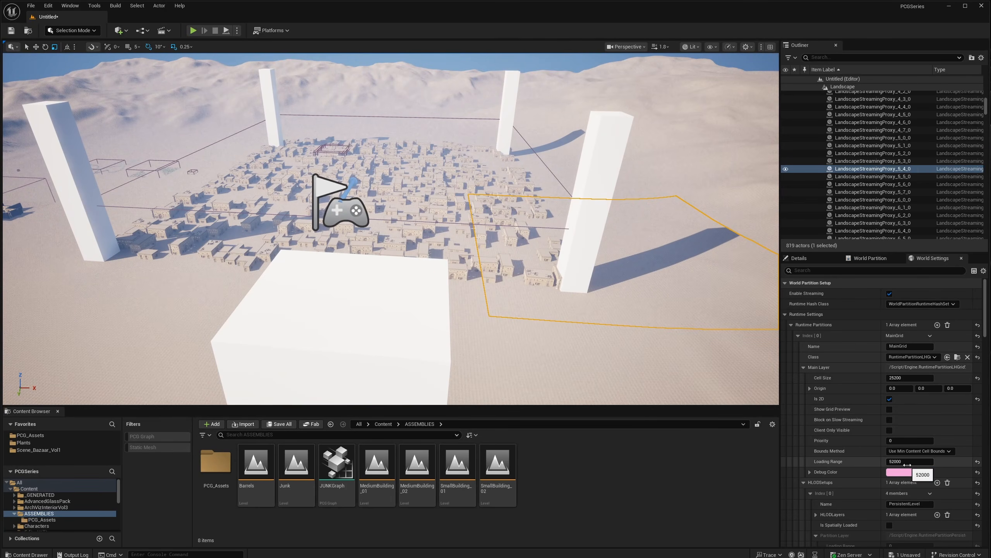
click(907, 464)
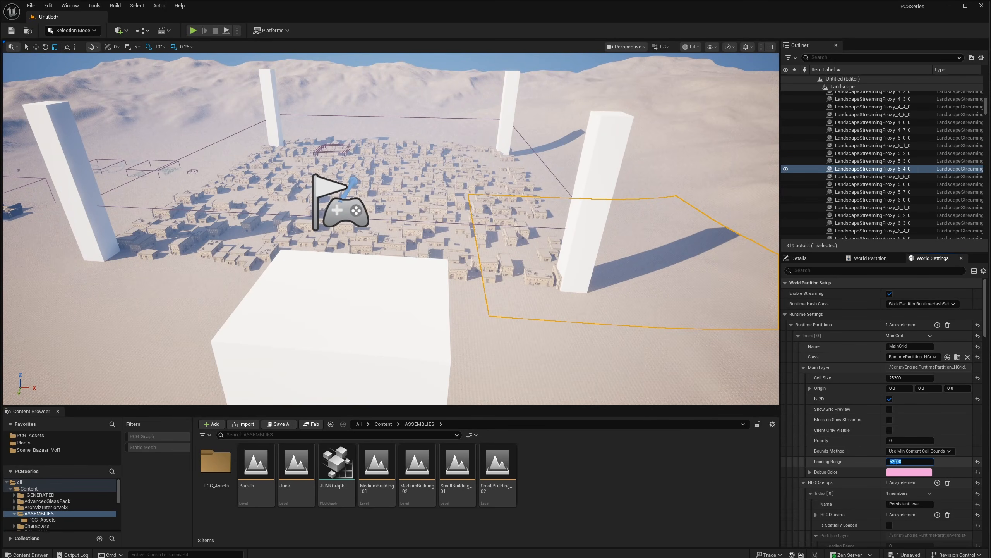
right_drag(609, 312, 594, 312)
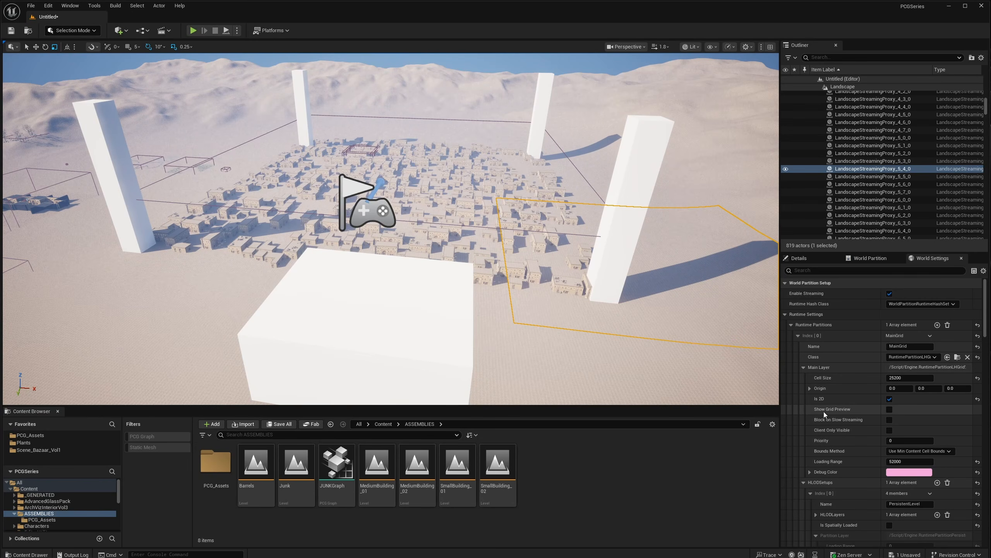
click(888, 410)
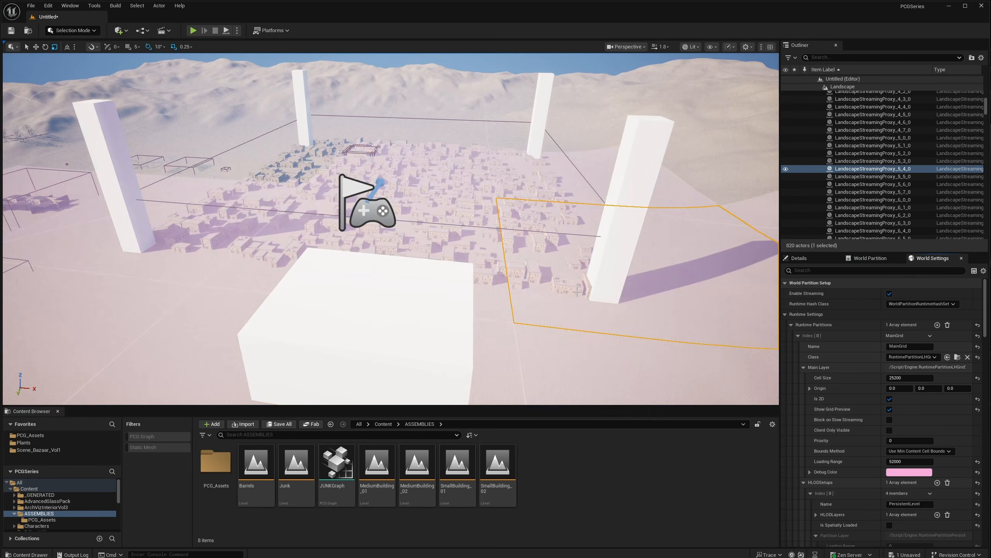
right_drag(598, 306, 565, 305)
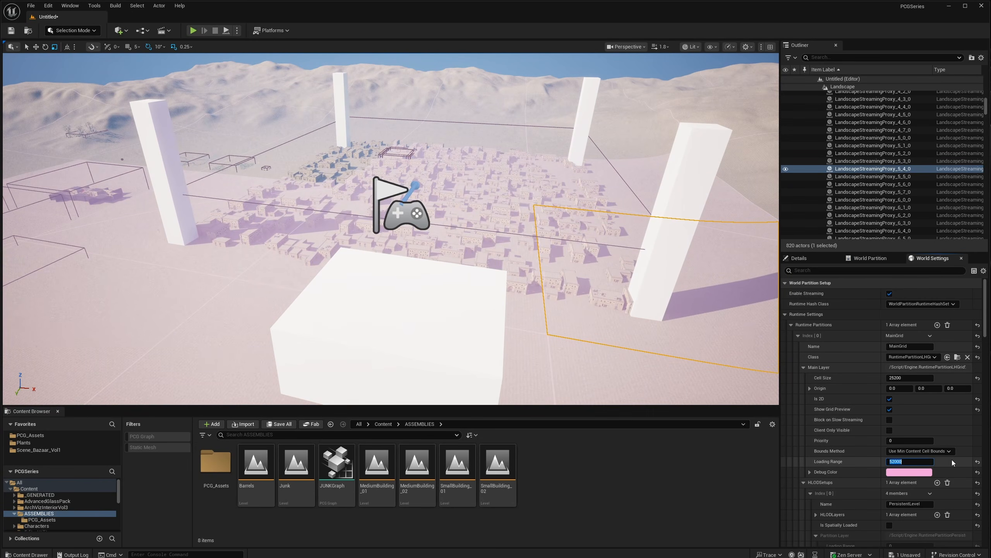
text(3000)
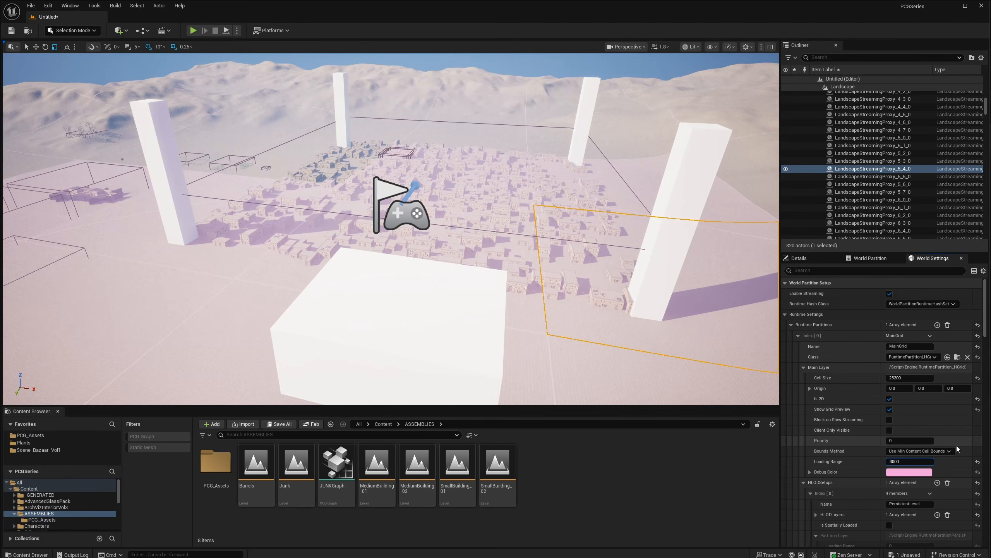
text(0)
key(Return)
- Look over the pink grid preview on the town and start a Play session with Alt+P
mouse_move(601, 305)
right_down()
mouse_move(570, 298)
mouse_move(598, 297)
mouse_move(598, 314)
right_up()
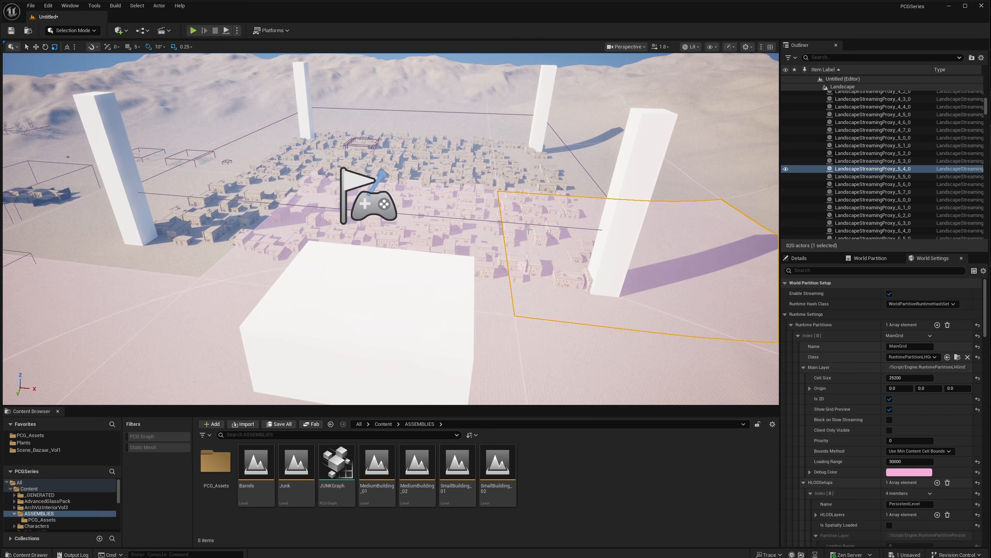
right_drag(395, 169, 378, 182)
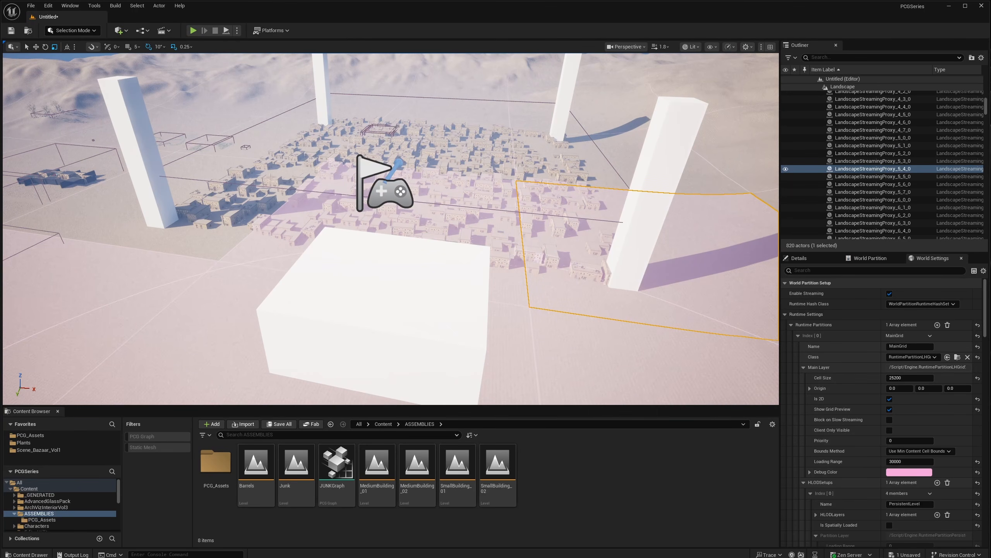
right_drag(594, 301, 610, 289)
right_drag(586, 215, 617, 229)
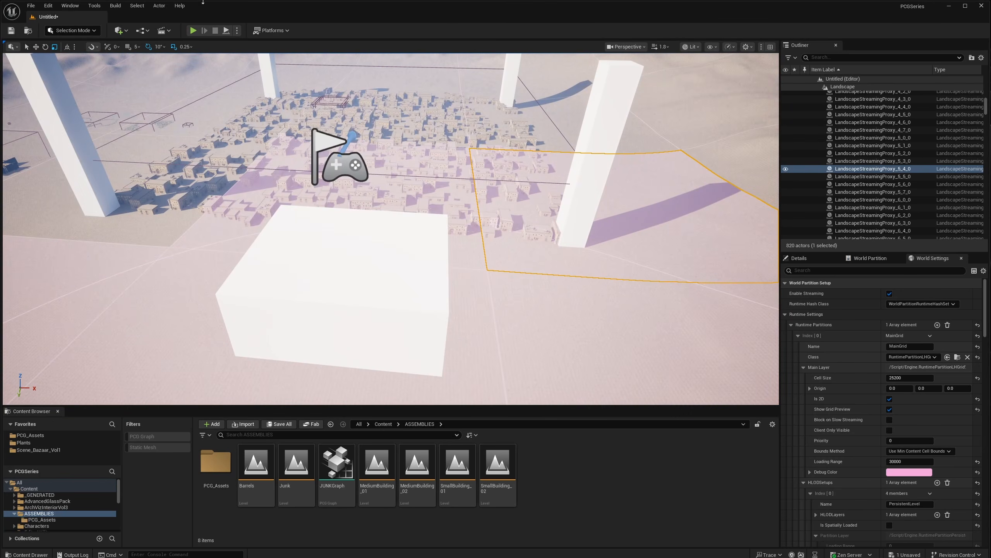
key(alt+p)
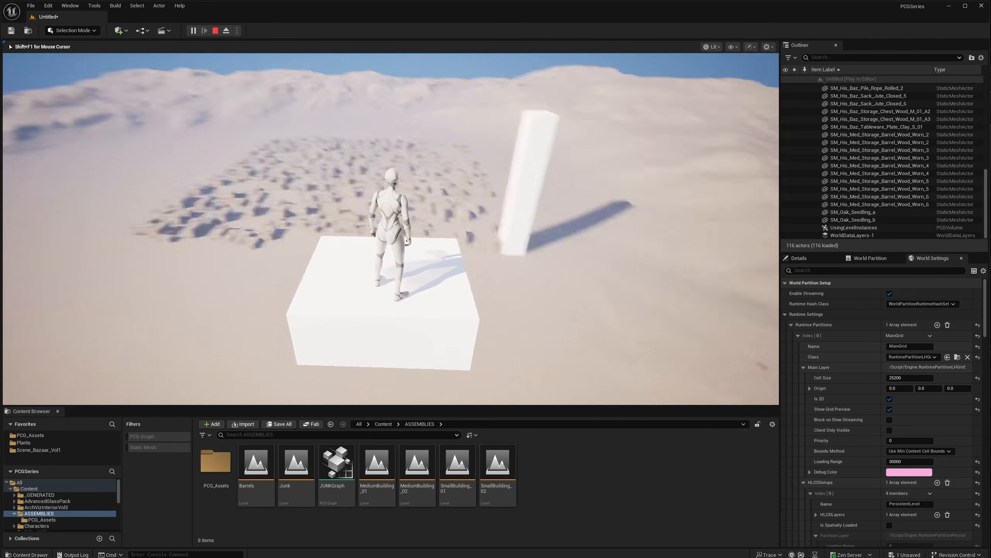
- Run the character off the block across the sand to the town, then end the play session
key(w)
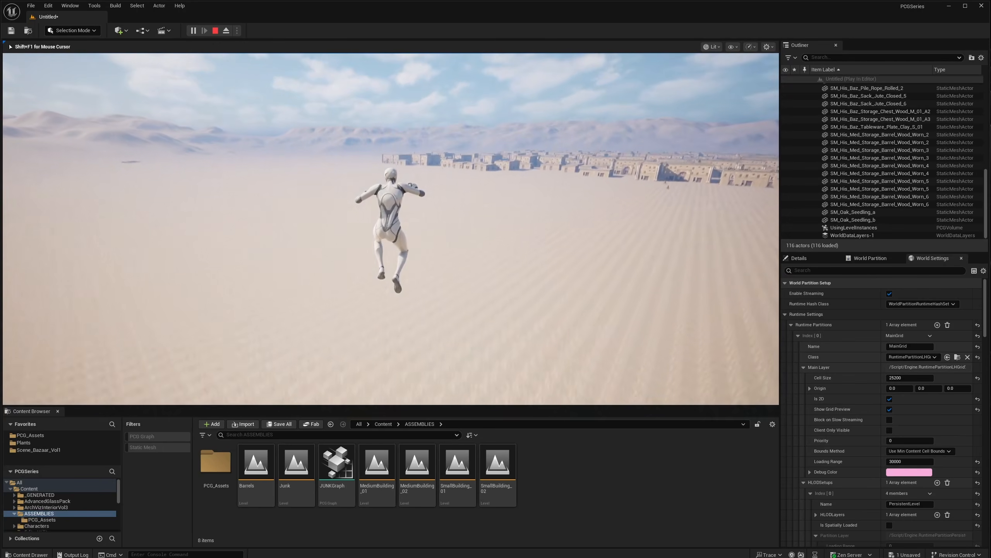
key(w)
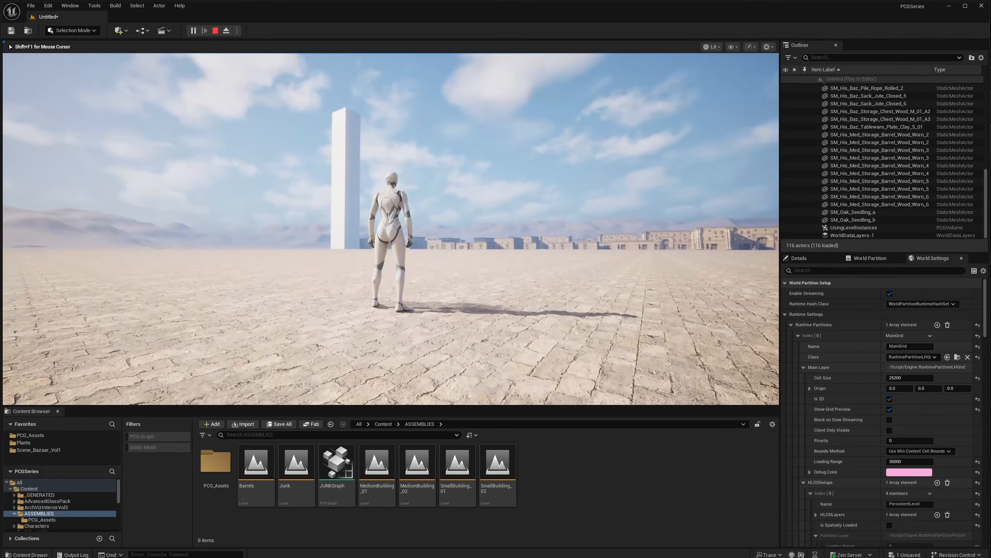
key(Escape)
- Fly the camera over the town, then filter the Outliner with the search 'ins'
key(s)
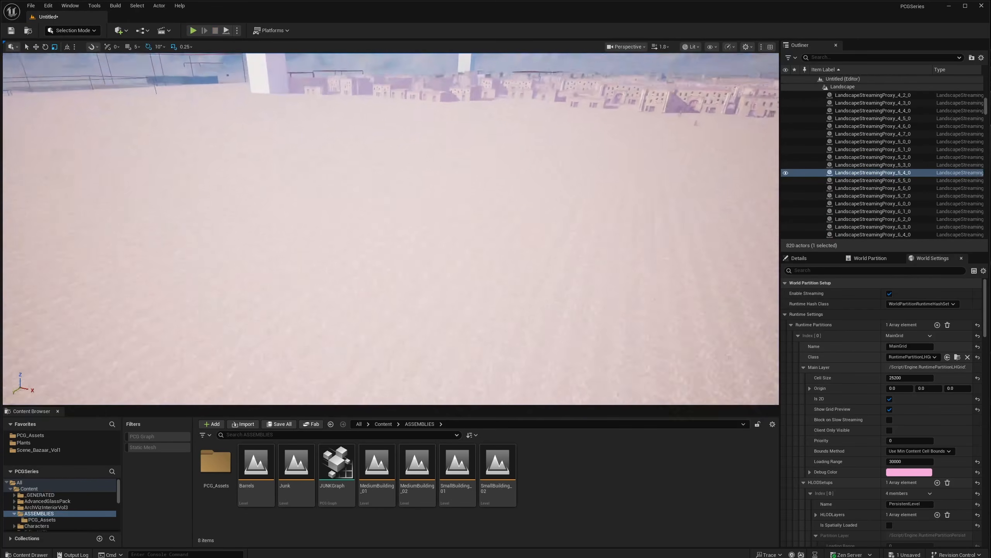
key(s)
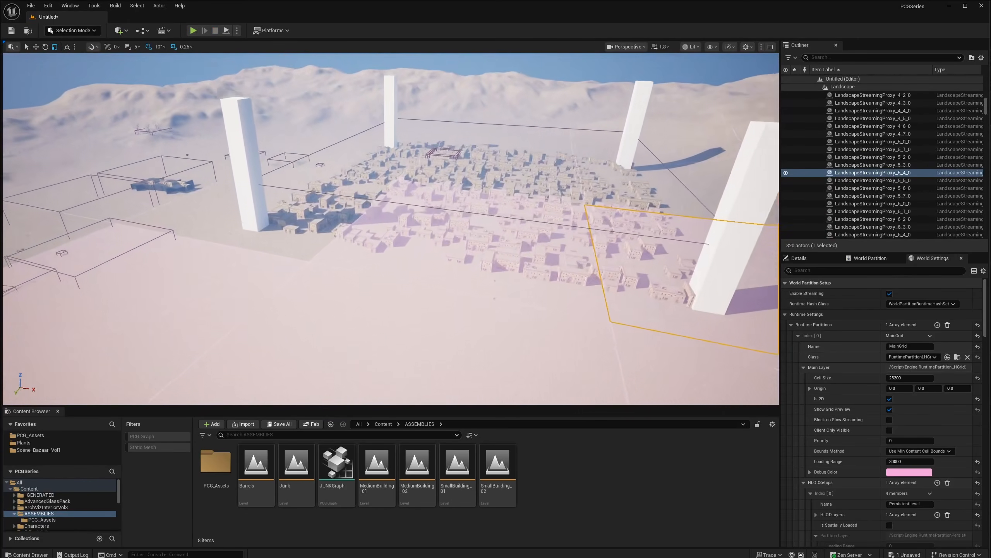
key(w)
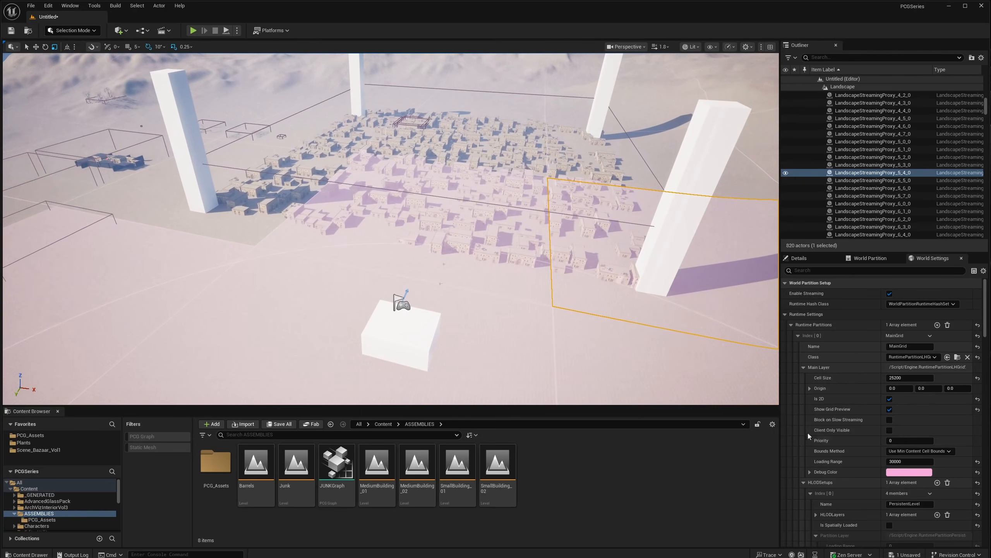
key(s)
key(w)
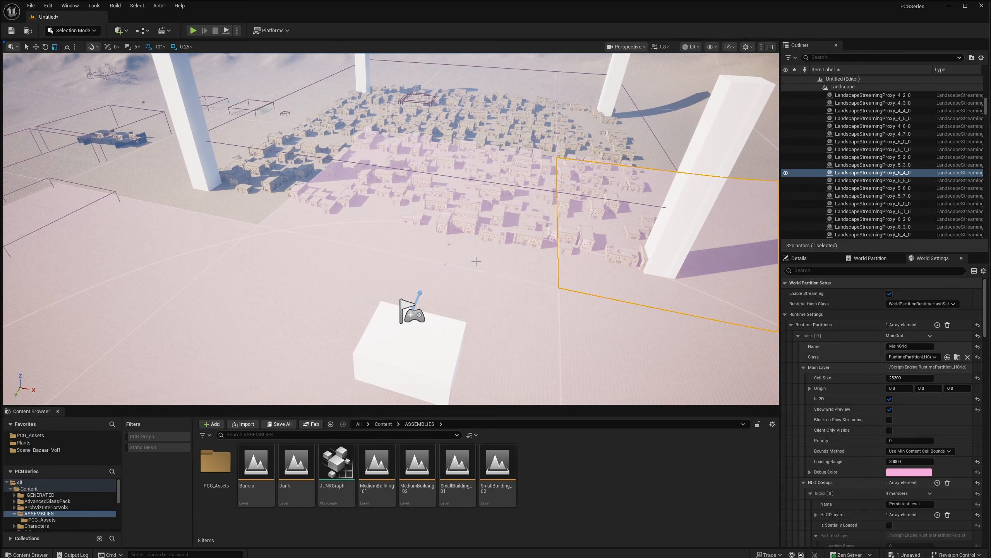
right_drag(508, 268, 502, 238)
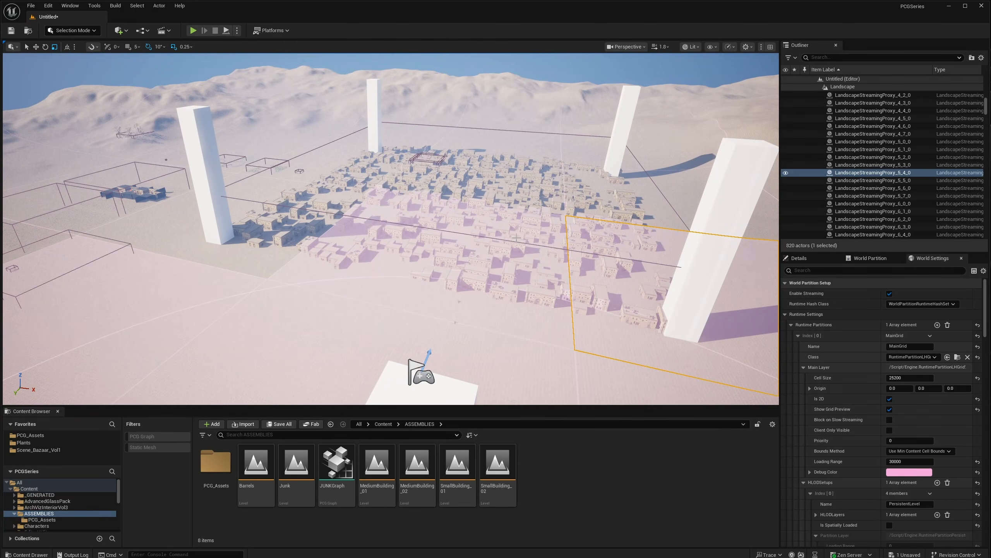
click(806, 260)
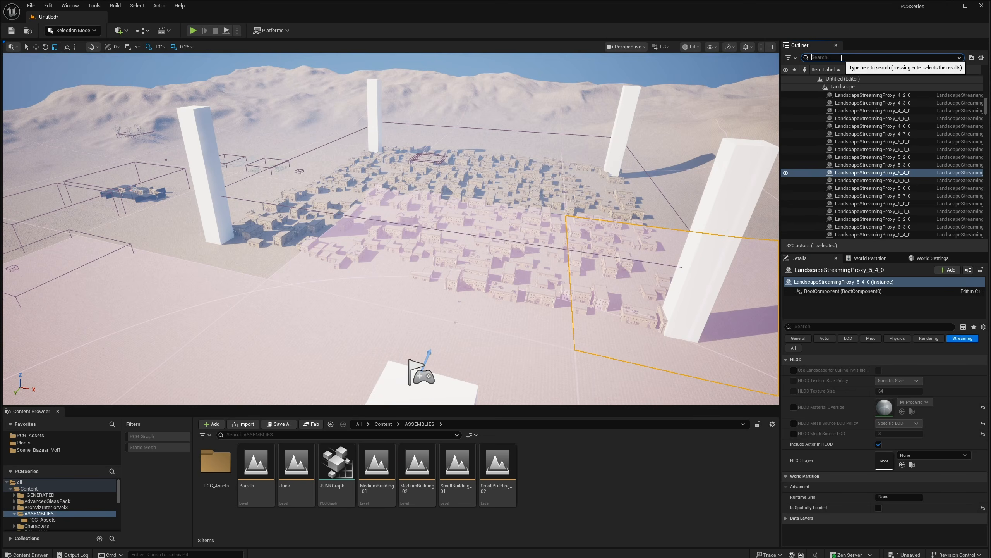
text(ins)
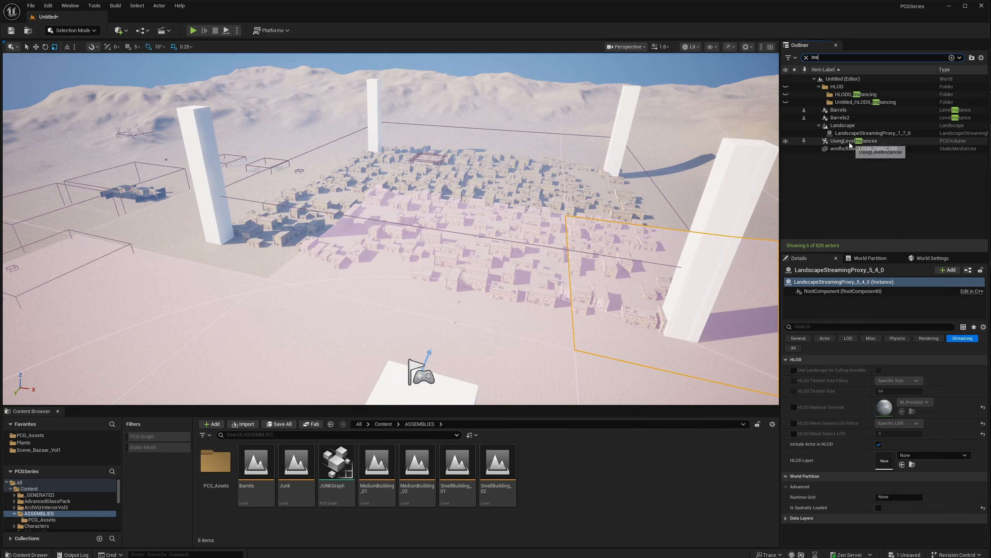
- Select UsingLevelInstances and tick Is Partitioned in its PCG component settings
click(867, 141)
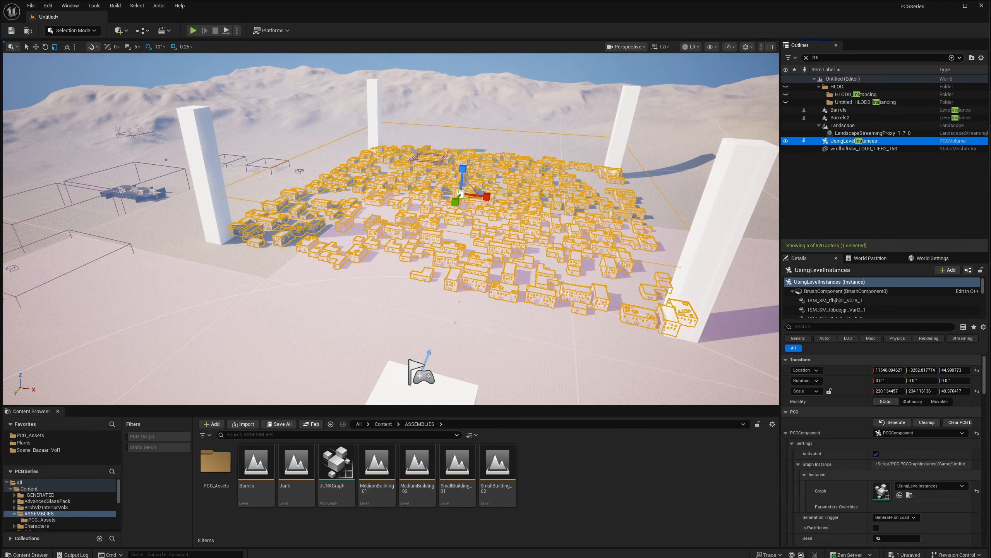
right_drag(520, 230, 525, 244)
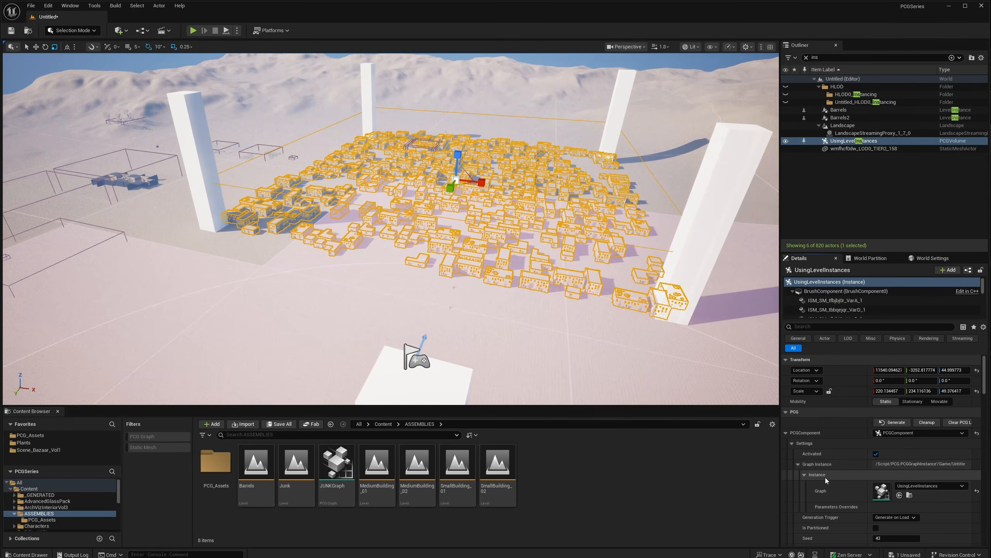
scroll(826, 510, down, 1)
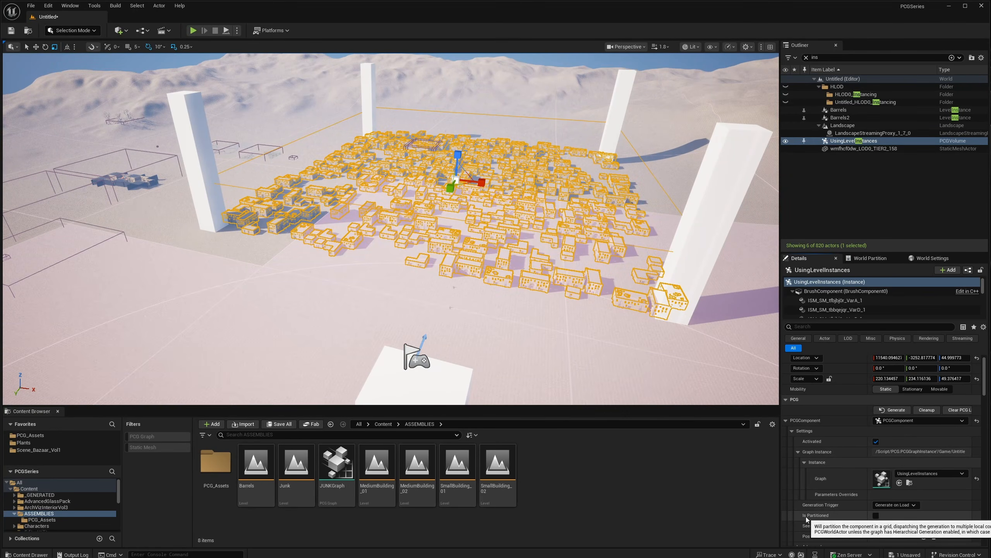
click(876, 516)
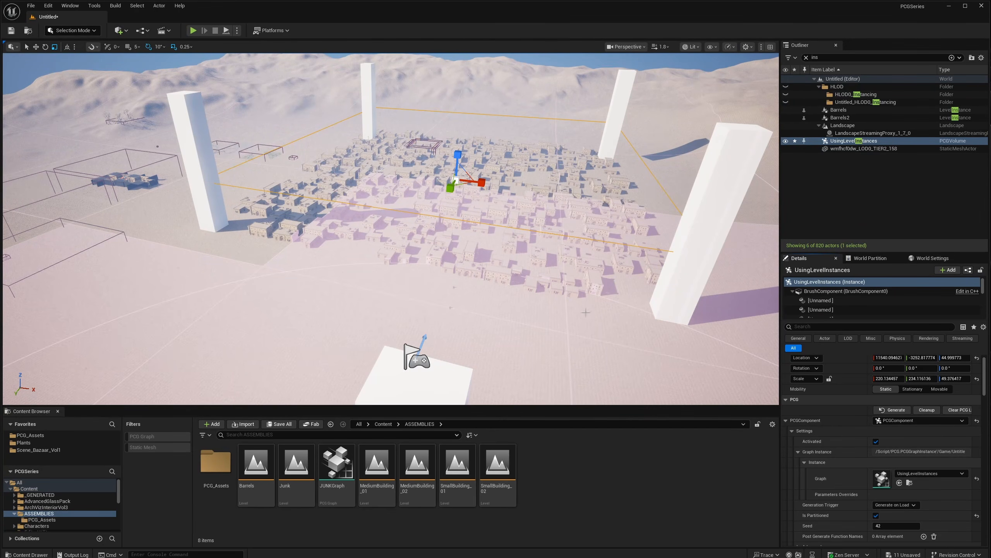
- Inspect the partitioned building blocks and landscape tiles by selecting each in the viewport
click(587, 264)
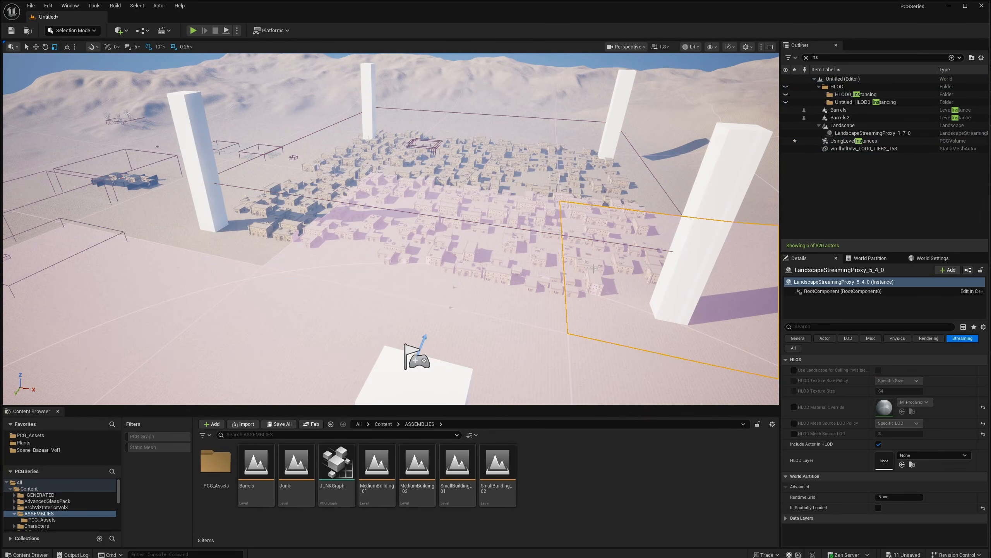
click(592, 278)
click(526, 264)
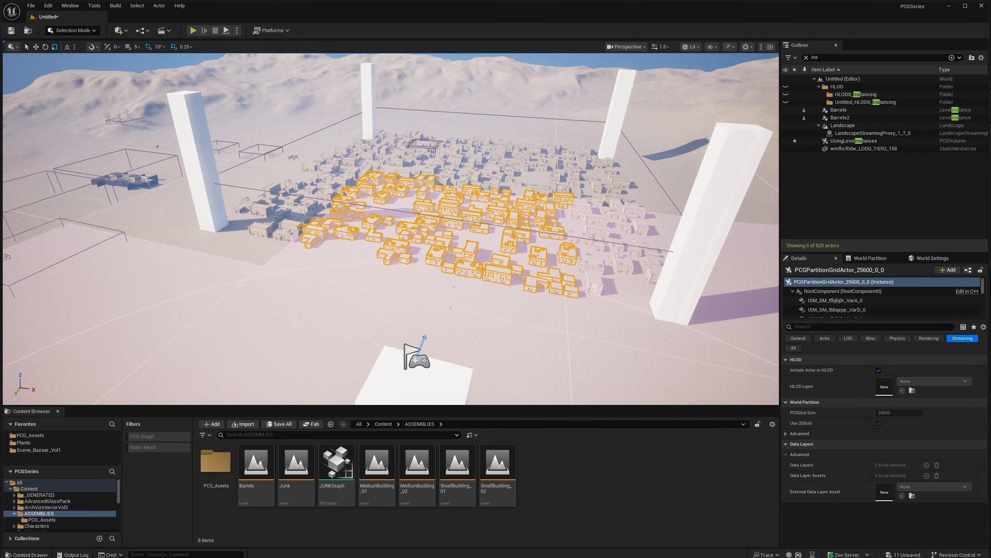
click(282, 221)
click(361, 152)
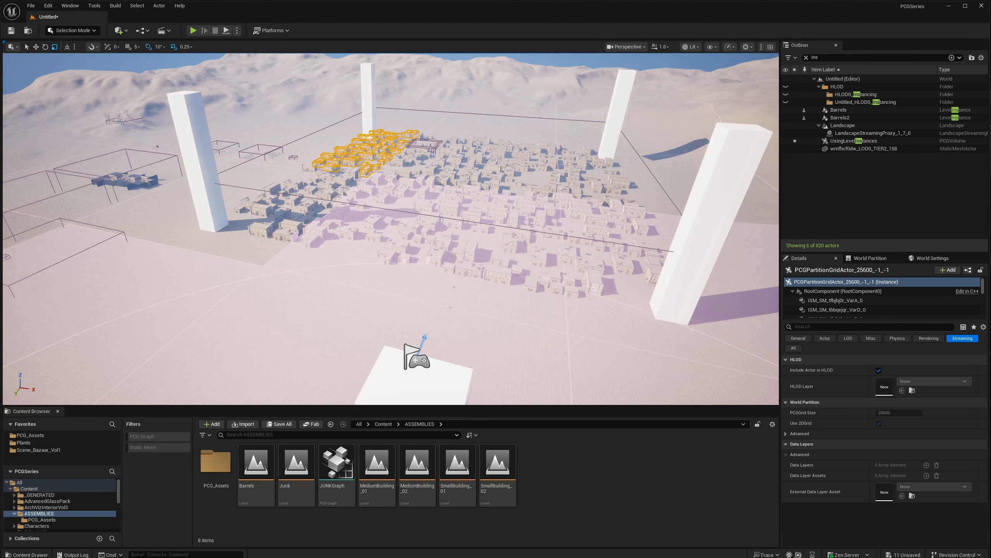
click(528, 178)
click(505, 177)
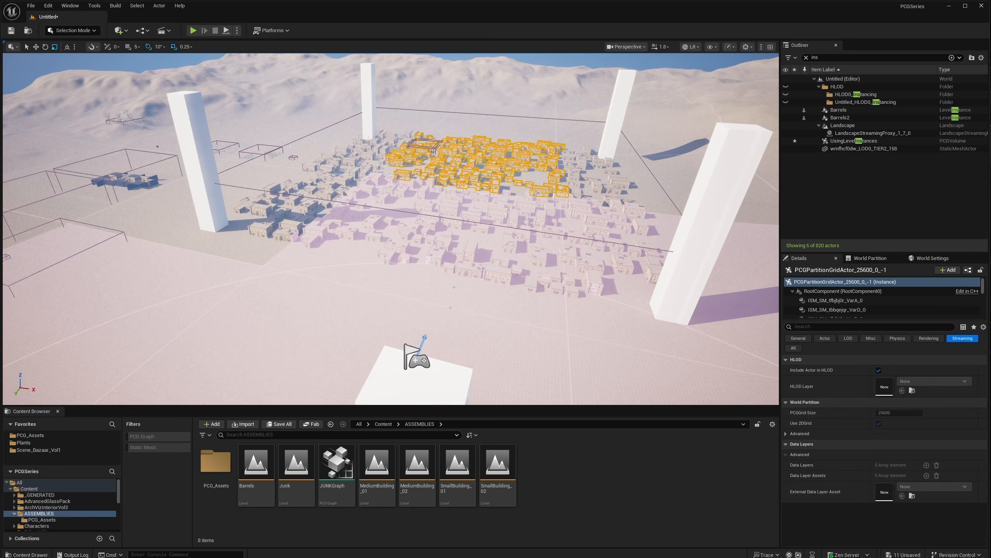
click(602, 177)
click(651, 172)
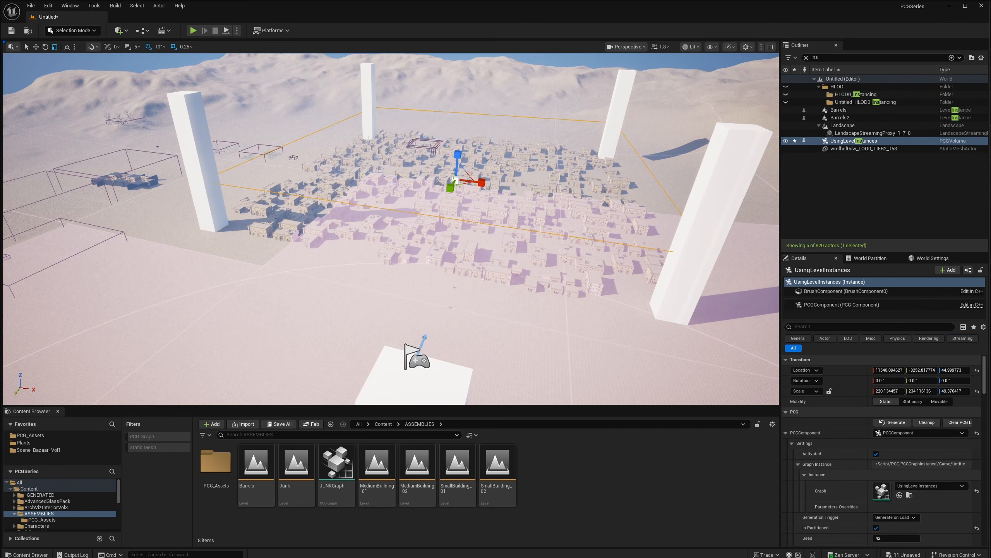
click(635, 183)
click(563, 179)
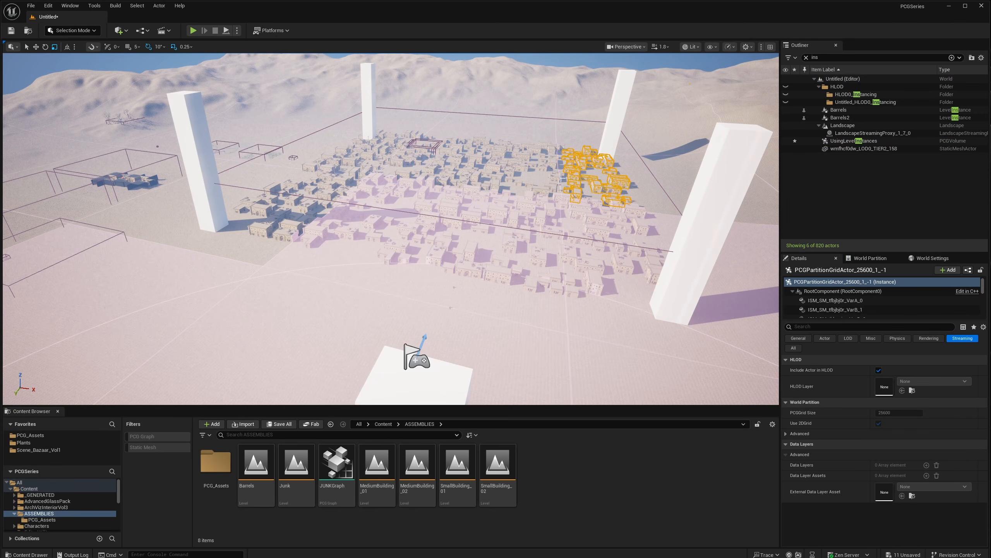
click(316, 140)
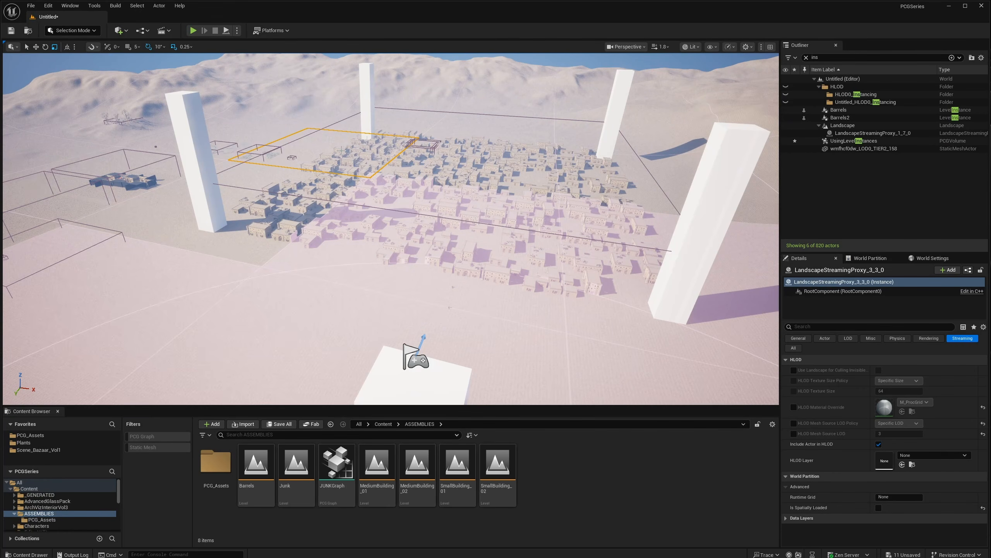
click(355, 151)
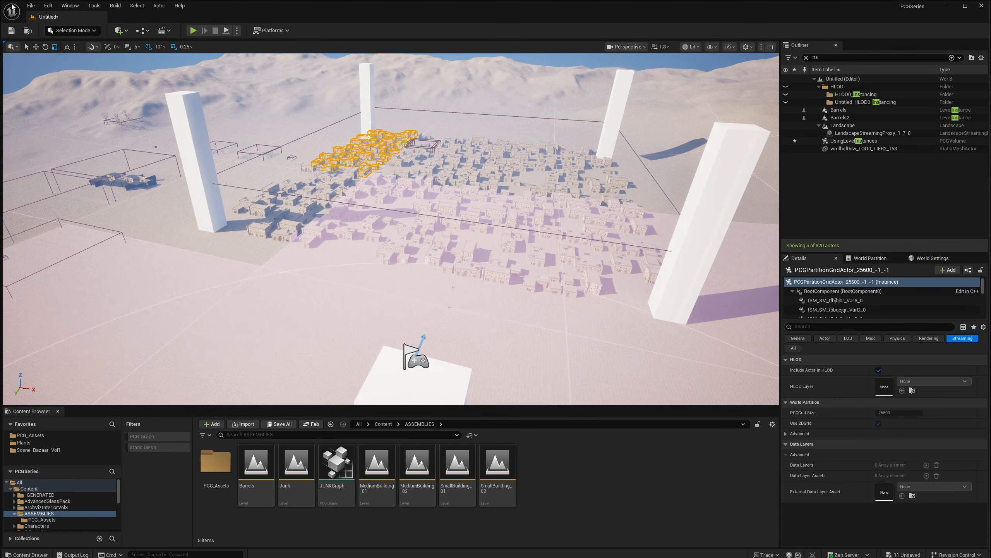
- Save the current level from the File menu and start Play In Editor
click(31, 5)
click(58, 126)
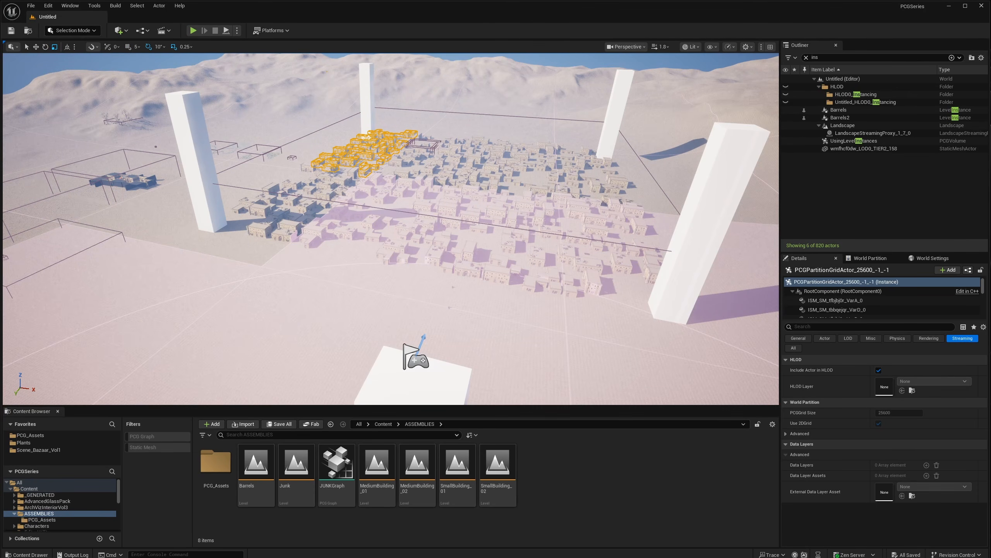
click(194, 30)
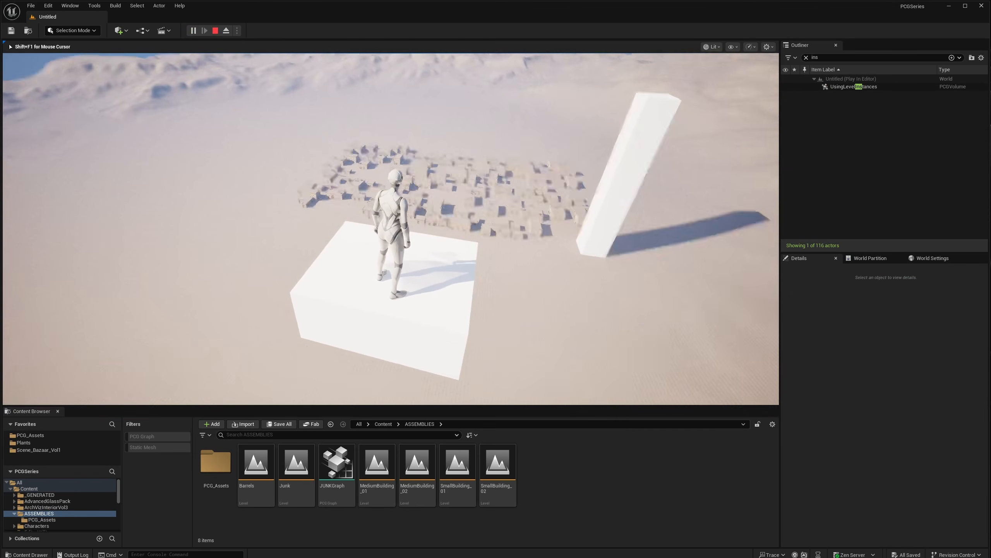
- Run and jump the character off the block toward the partitioned town, then stop Play In Editor
key(w)
key(space)
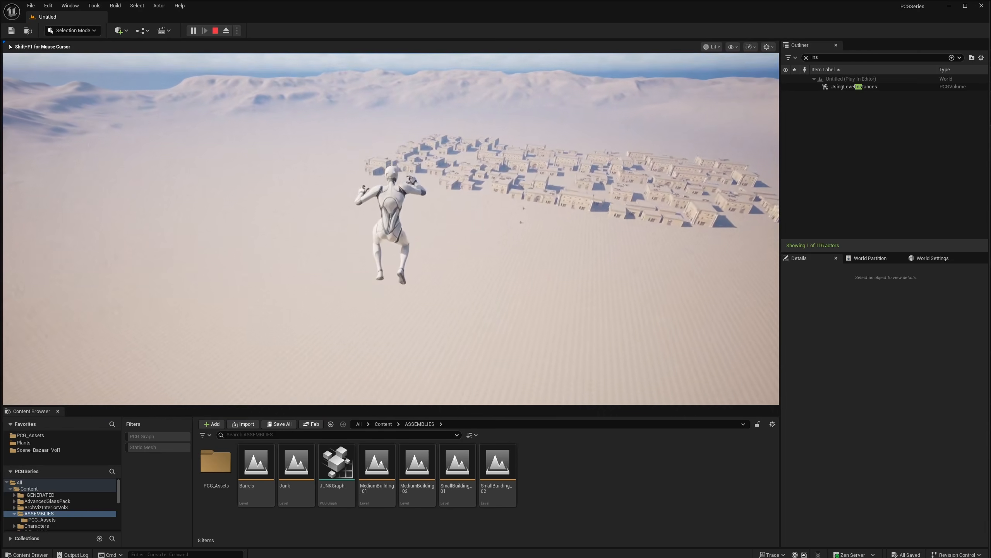
key(w)
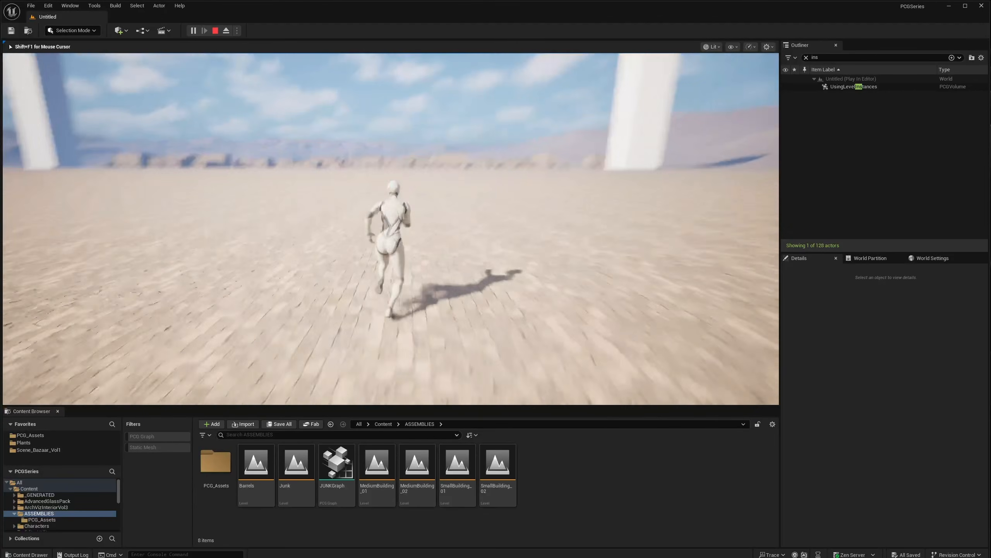
key(Escape)
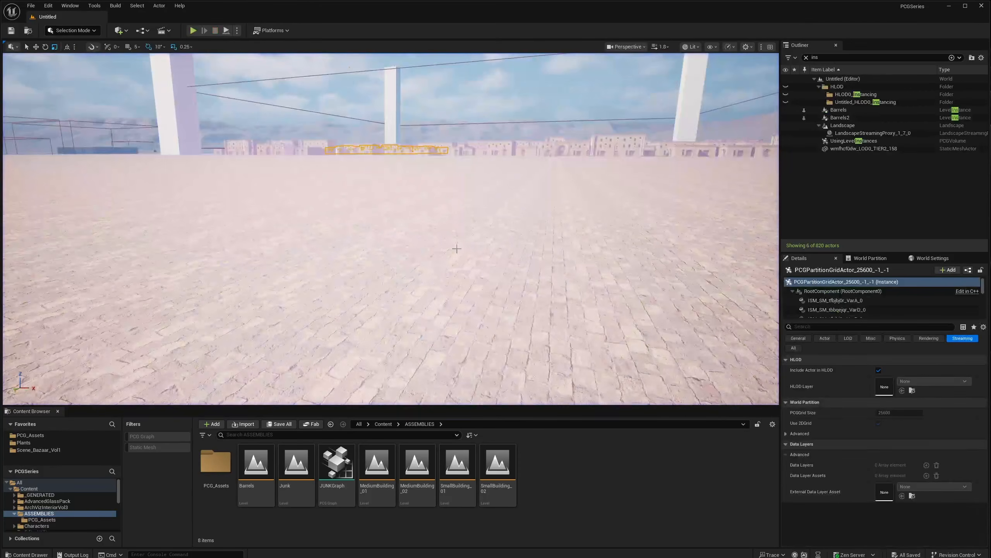
- Fly the viewport camera back up and over the desert town
key(e)
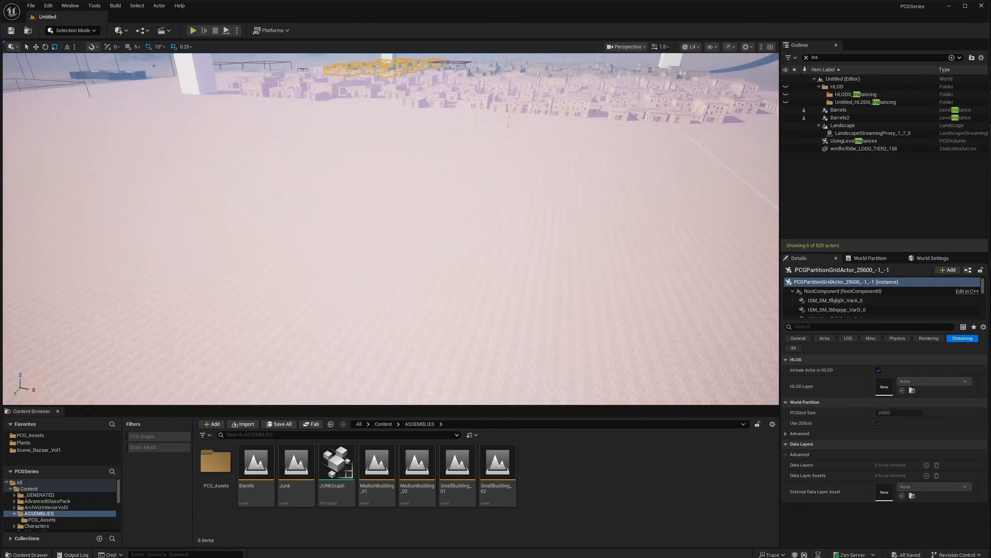
mouse_move(391, 229)
right_down()
mouse_move(401, 205)
mouse_move(396, 242)
right_up()
key(w)
key(s)
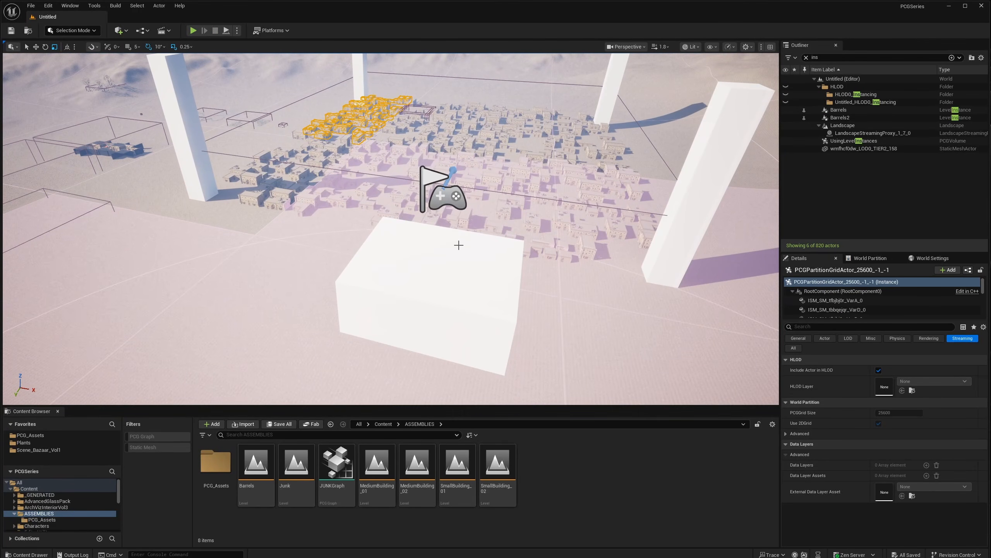
- Show the World Partition minimap and World Settings, with MainGrid Loading Range 30000
click(870, 257)
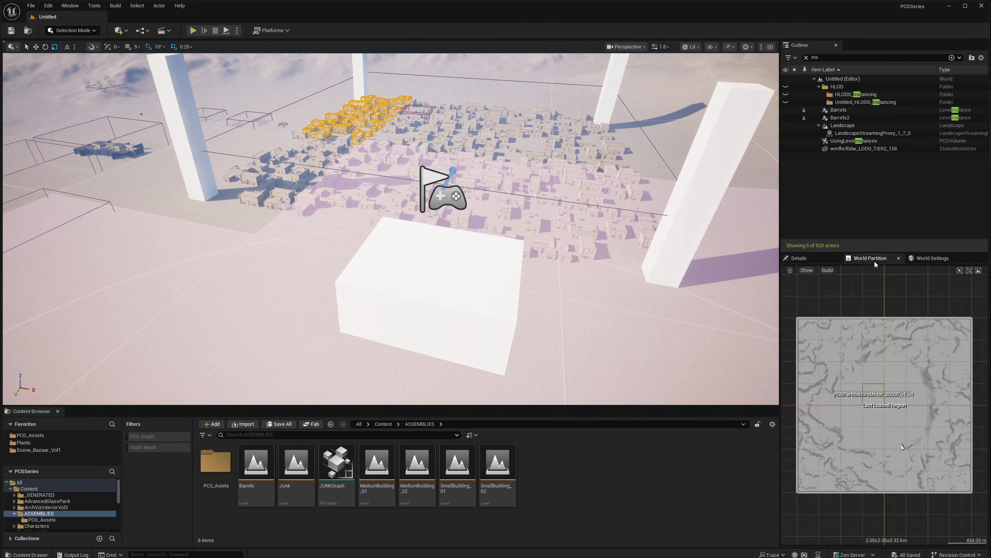
click(932, 258)
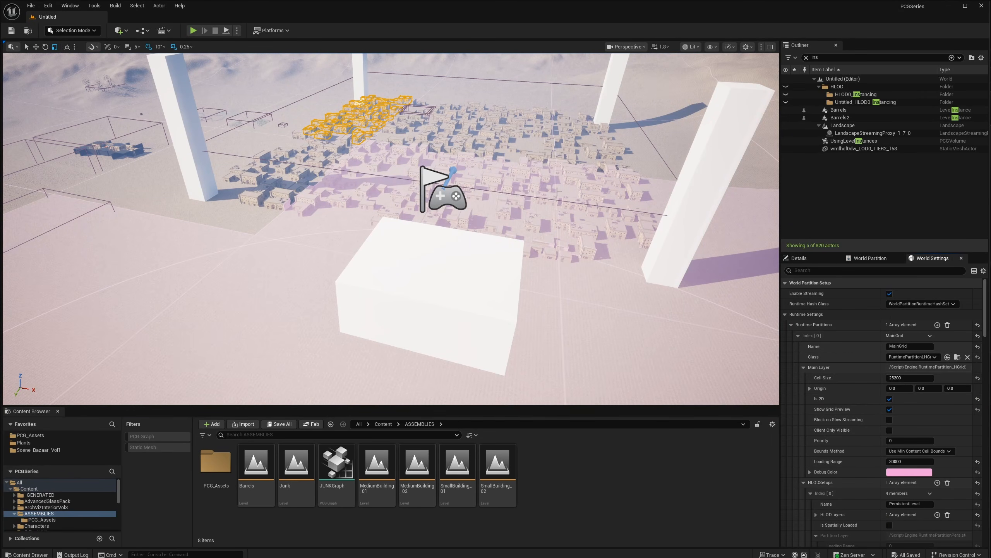
right_drag(494, 193, 493, 180)
right_drag(467, 252, 459, 241)
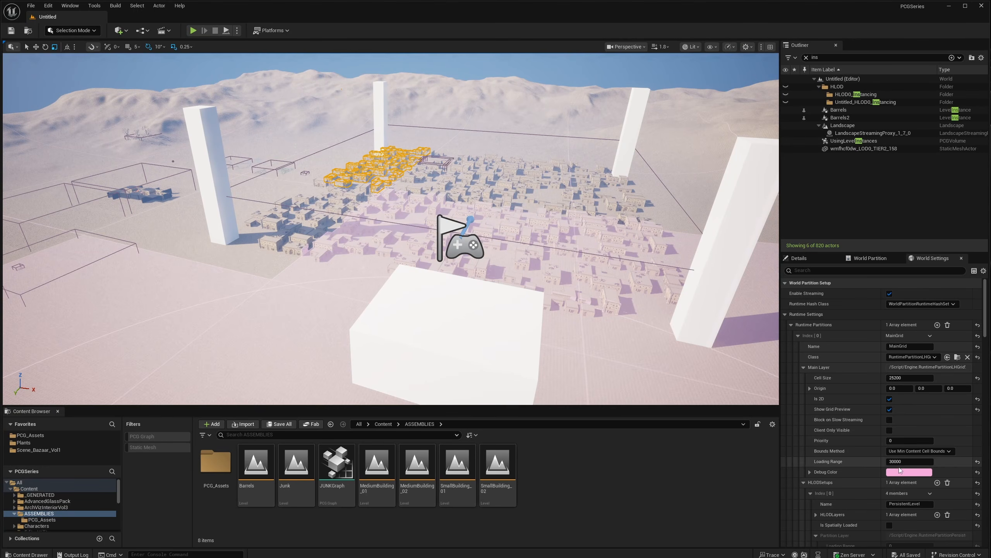
click(913, 462)
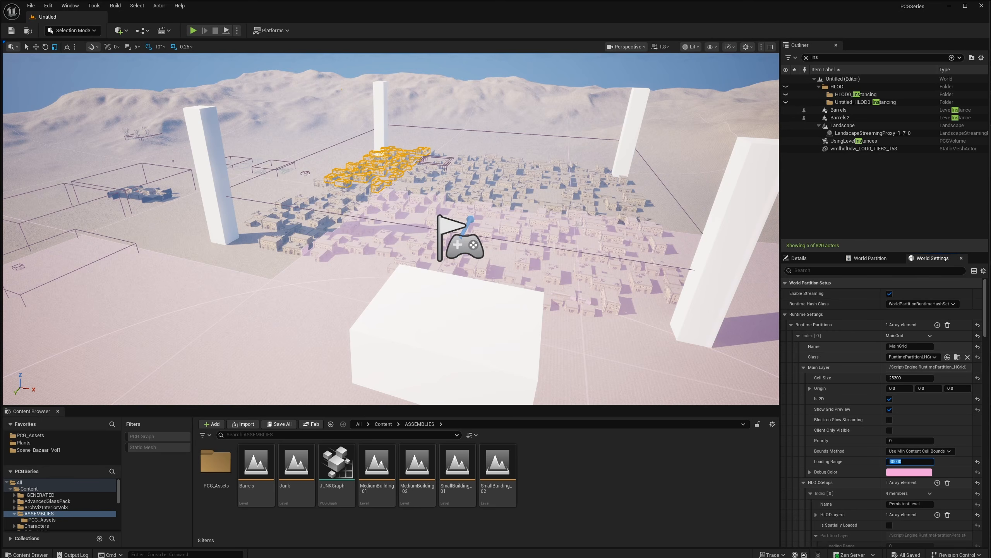
right_drag(587, 231, 582, 217)
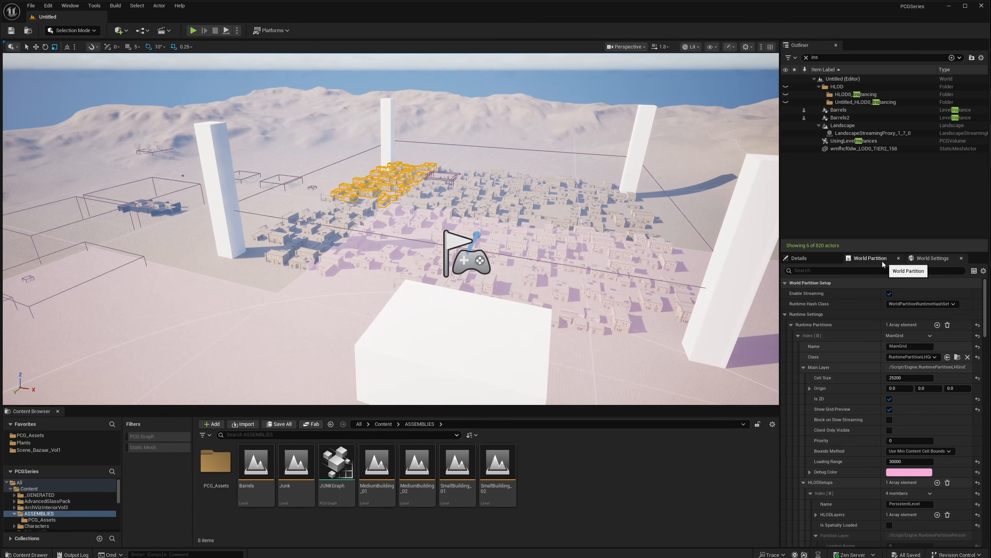
right_drag(507, 199, 502, 197)
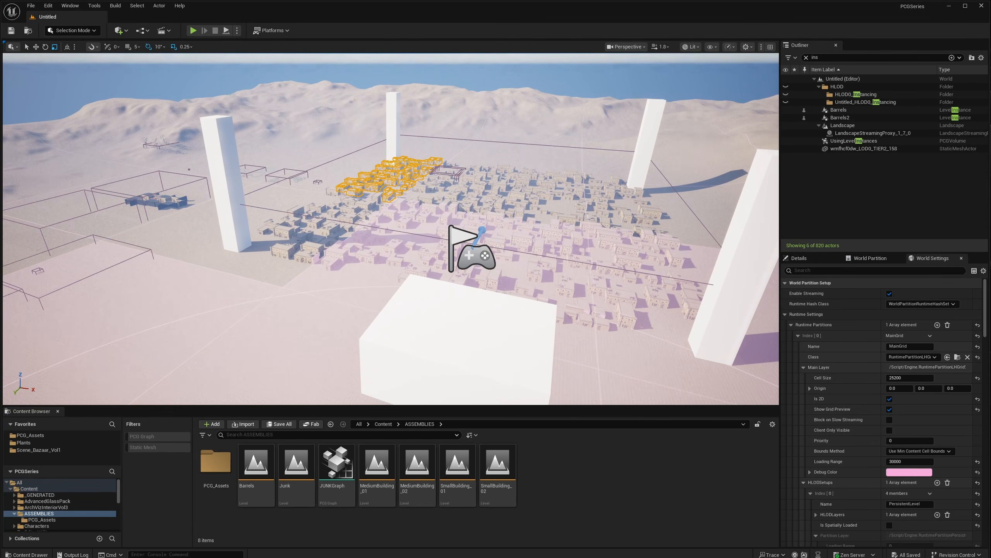
- Return to Details, select a PCGPartitionGridActor block, then the UsingLevelInstances volume
right_drag(699, 231, 704, 233)
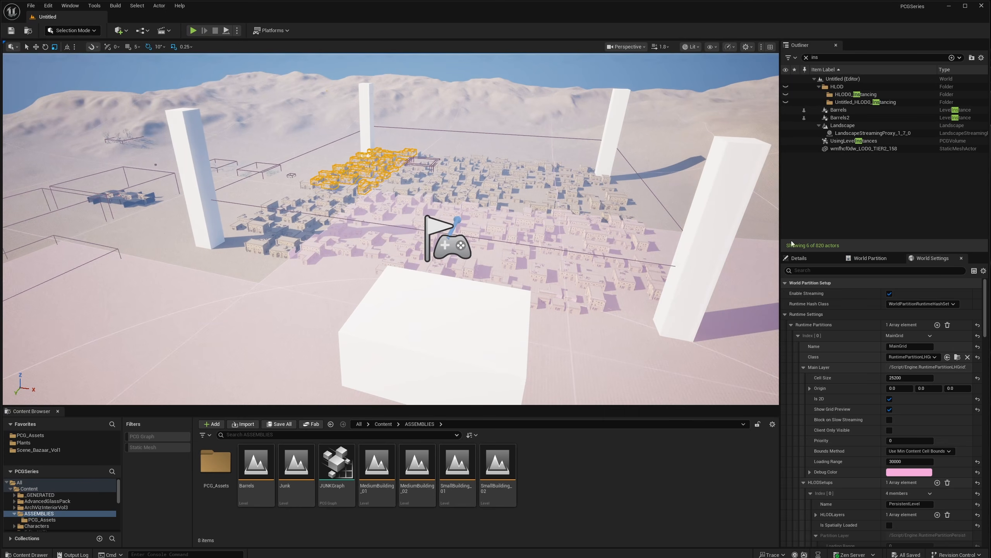
click(799, 259)
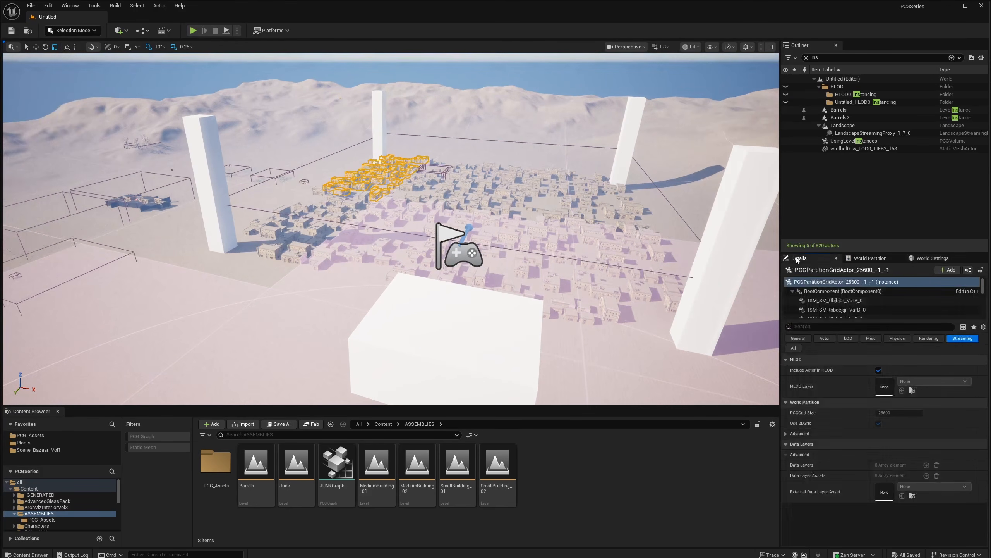
right_drag(586, 234, 576, 234)
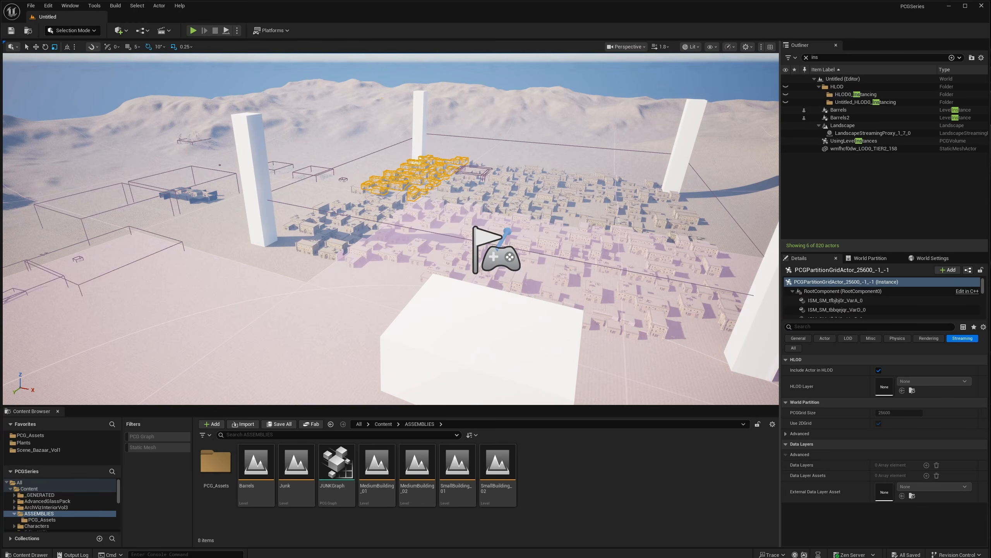
click(578, 237)
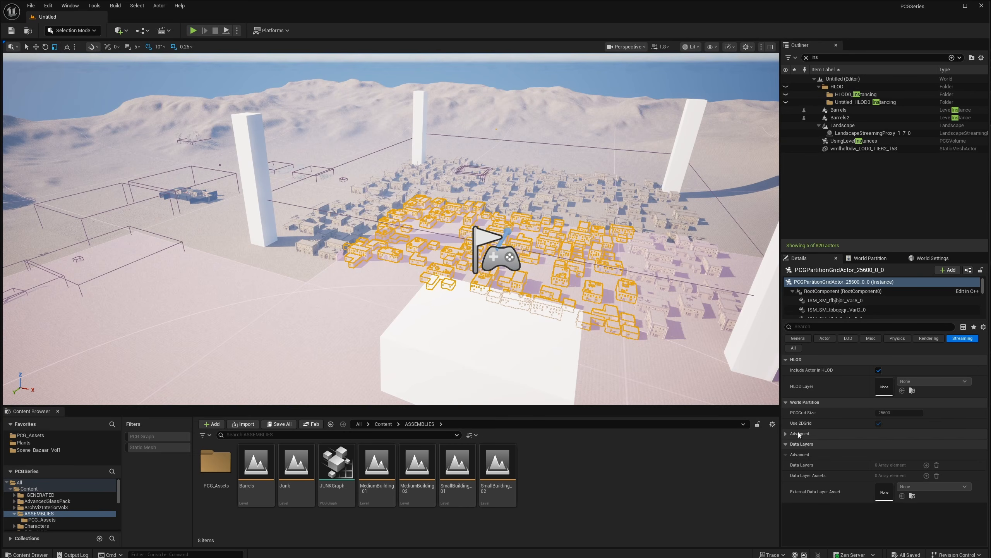
click(858, 141)
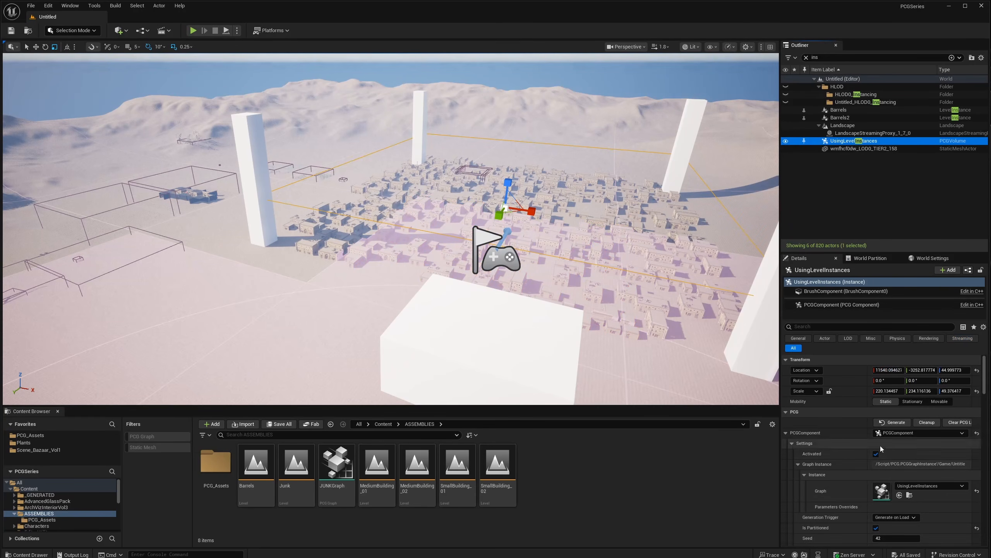
- Turn off Is Partitioned on the UsingLevelInstances PCG component
right_drag(586, 289, 638, 281)
key(w)
key(d)
key(s)
key(a)
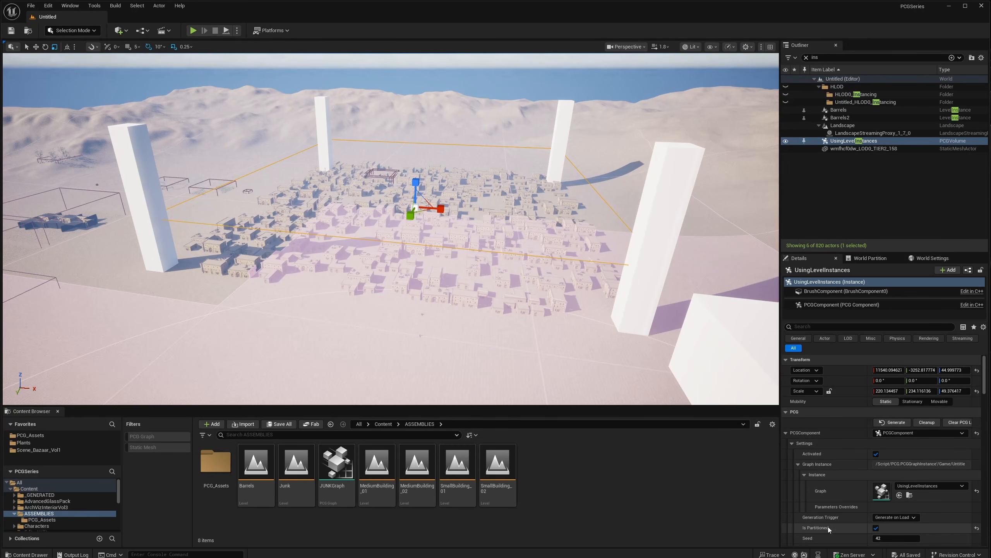
click(876, 528)
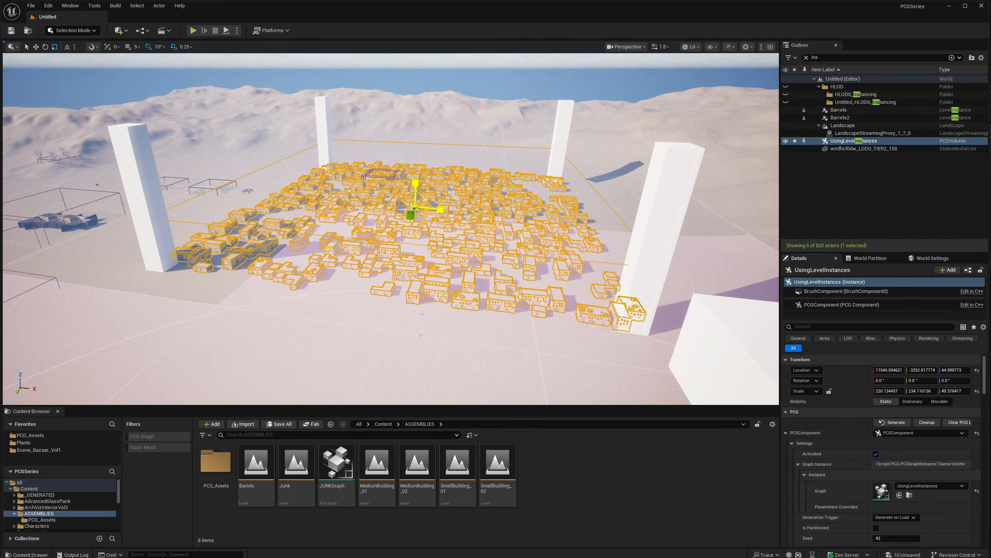
- Fly toward the regenerated buildings and bring up World Settings
right_drag(458, 240, 449, 236)
key(w)
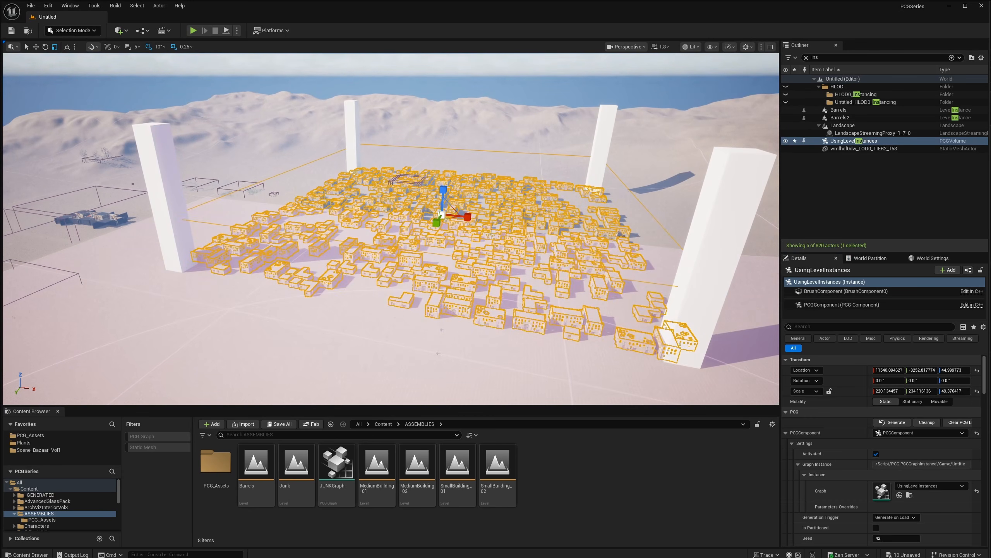
click(934, 258)
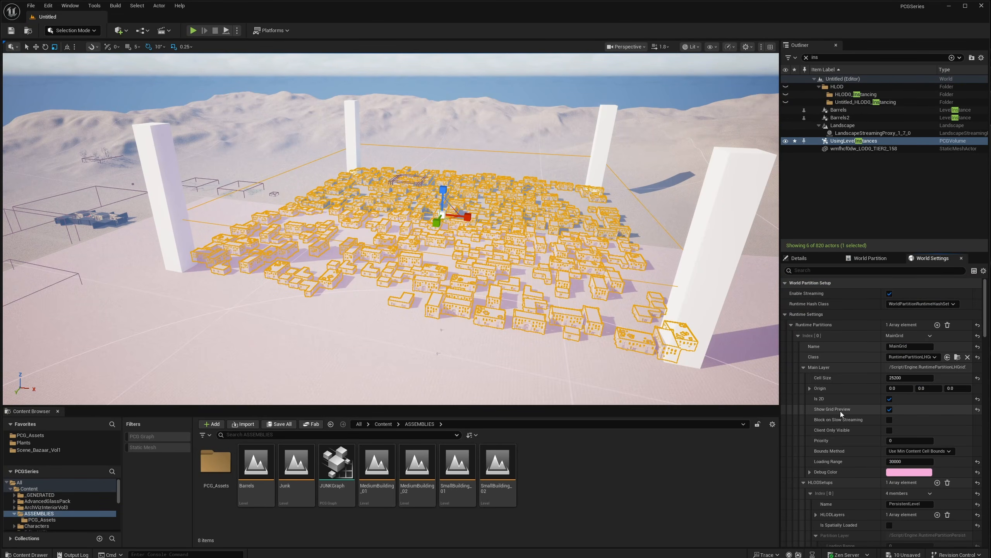
- Turn off Show Grid Preview for the world partition grid
click(889, 410)
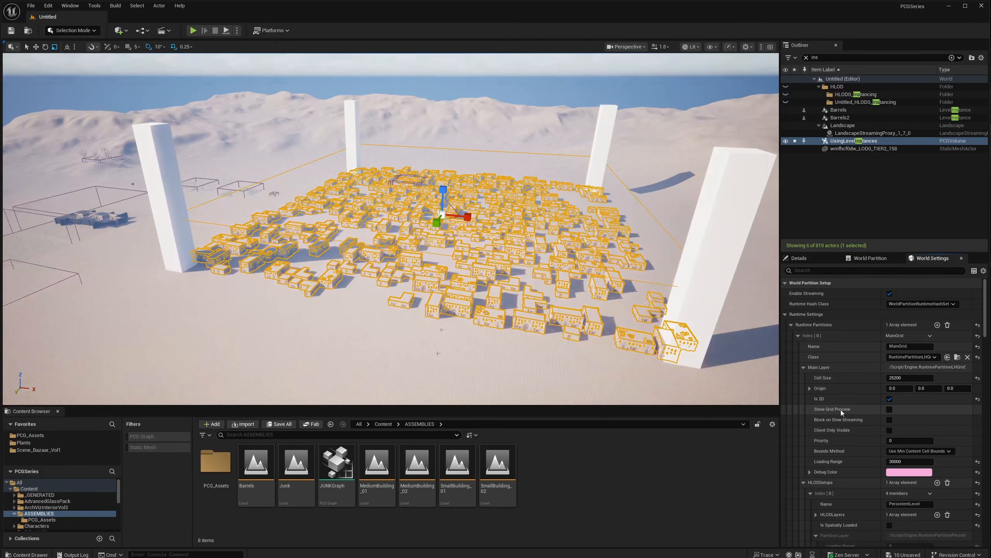
right_drag(391, 228, 343, 205)
key(w)
scroll(390, 229, up, 4)
key(s)
key(d)
key(s)
- Fly over the buildings and bring back the UsingLevelInstances volume's details
key(w)
key(a)
key(w)
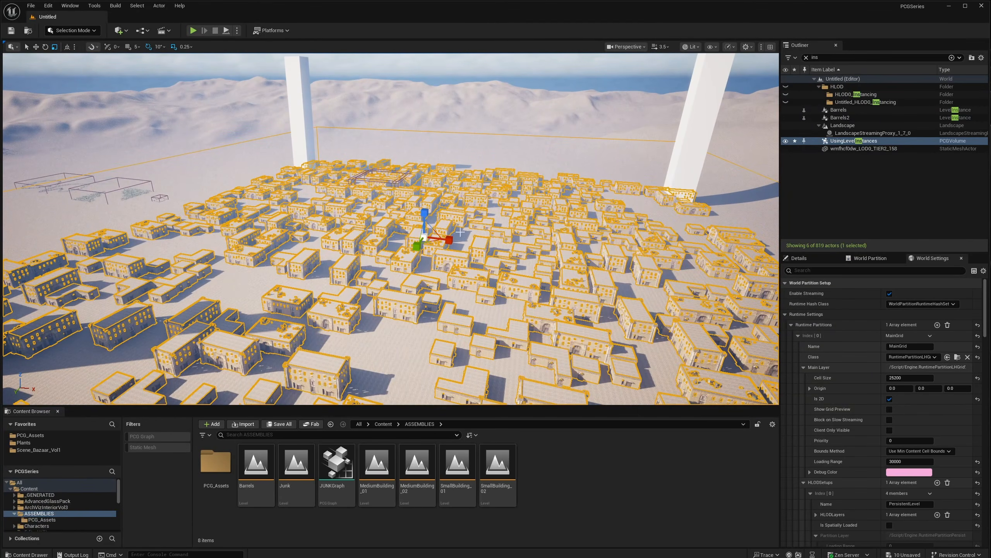
key(a)
right_drag(430, 240, 439, 239)
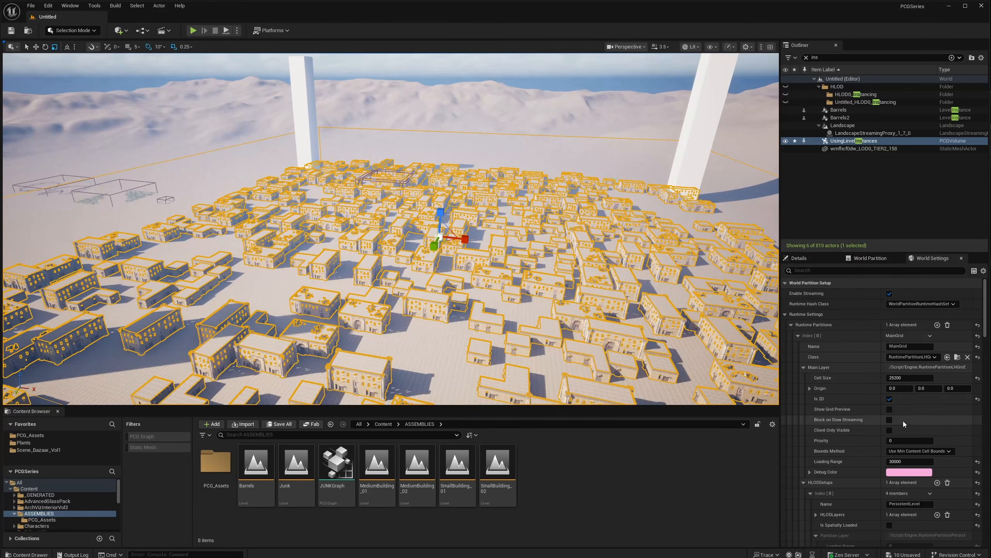
click(812, 261)
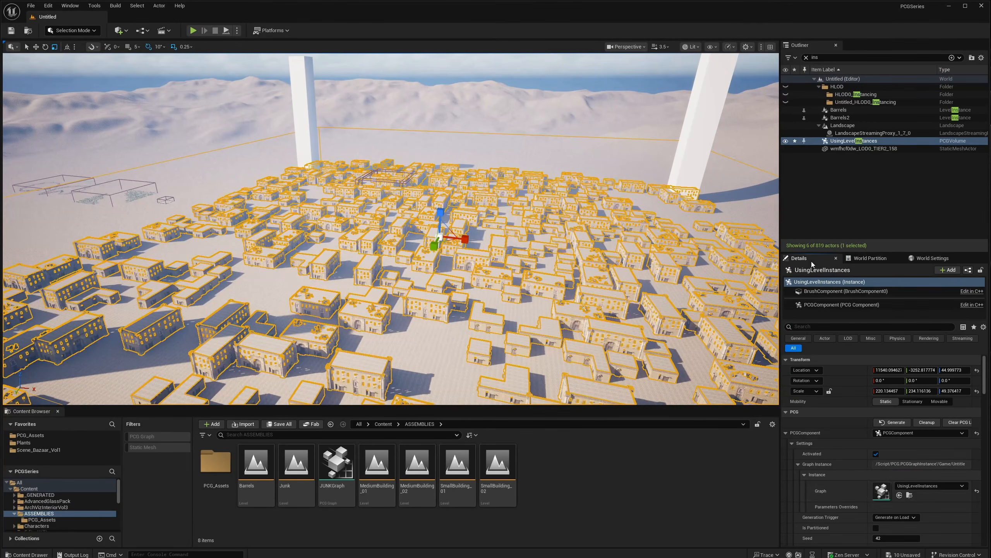
- Open the UsingLevelInstances PCG graph and add a Create Points node
double_click(882, 491)
right_drag(620, 208, 691, 215)
scroll(669, 220, up, 9)
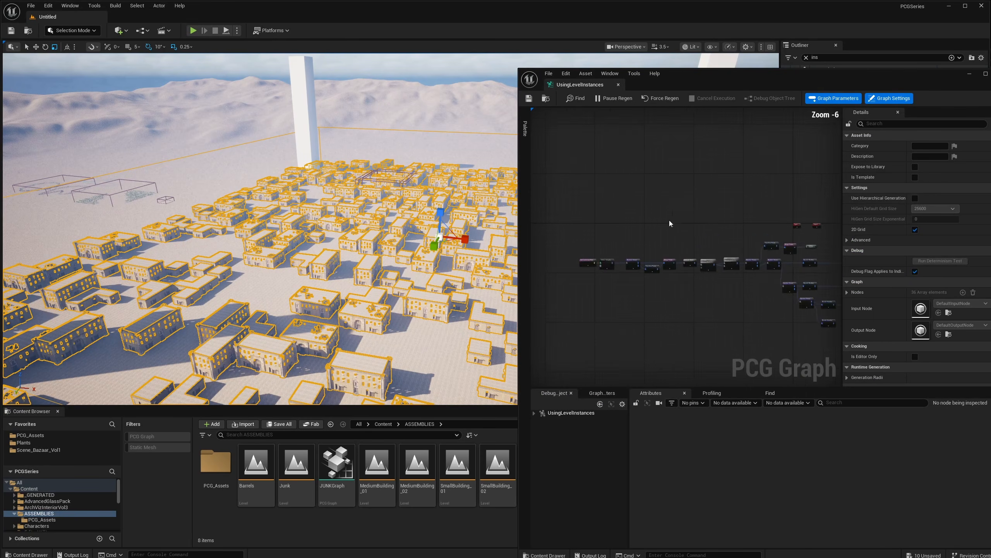
right_click(644, 236)
text(create po)
key(Return)
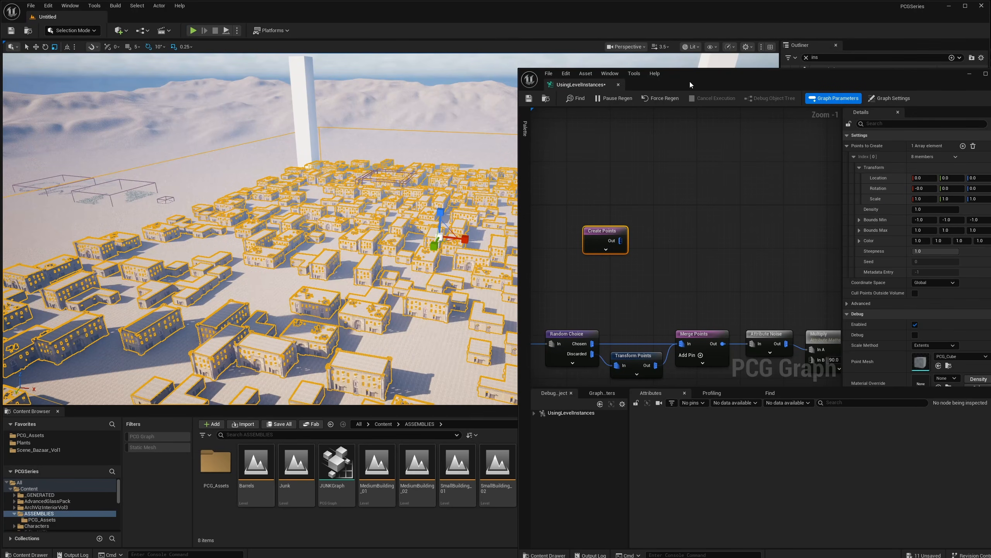
- Arrange the graph window beside the level and start a connection from Create Points
drag(689, 81, 716, 76)
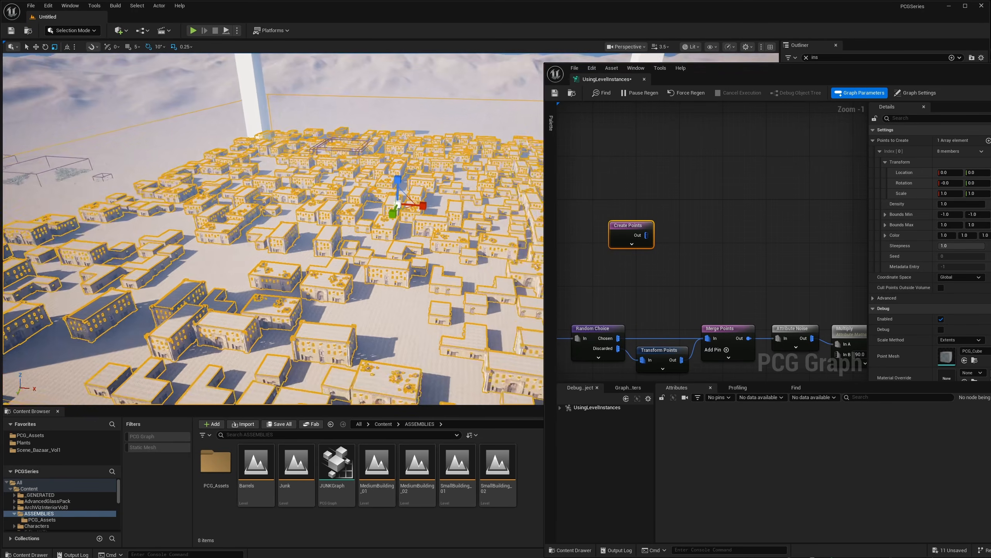
right_drag(421, 250, 391, 238)
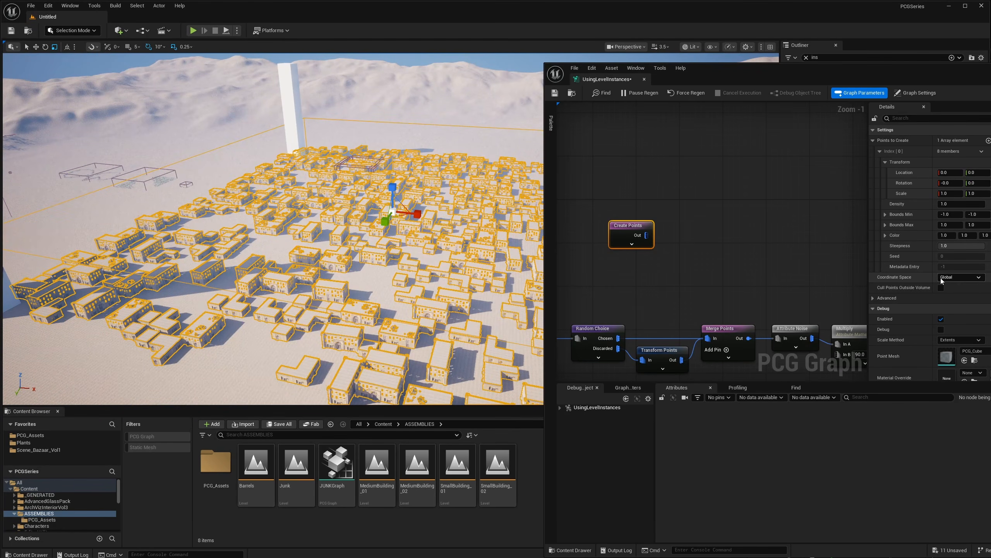
mouse_move(343, 211)
right_down()
mouse_move(371, 207)
mouse_move(332, 207)
mouse_move(353, 207)
right_up()
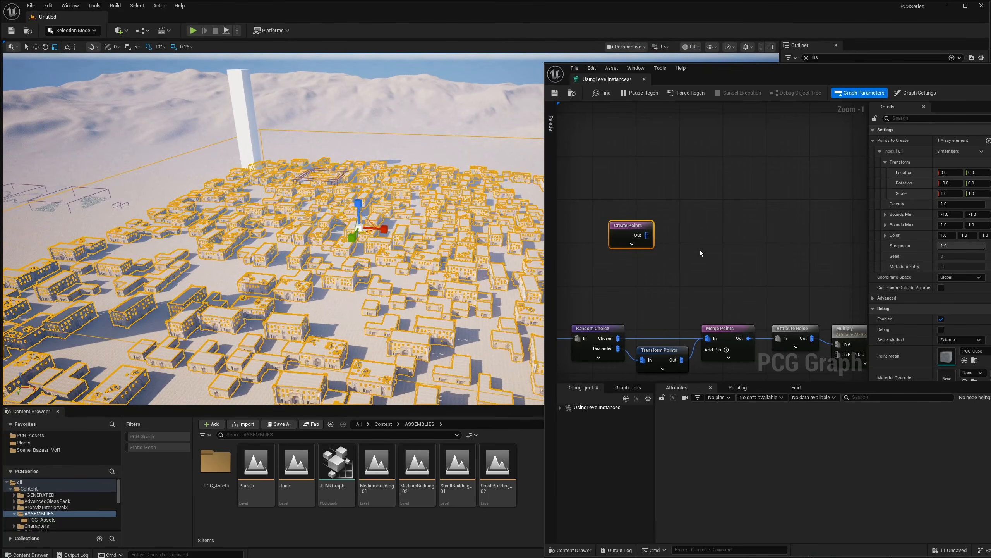
drag(646, 235, 677, 234)
- Add an Extents Modifier connected to Create Points' output
text(exte)
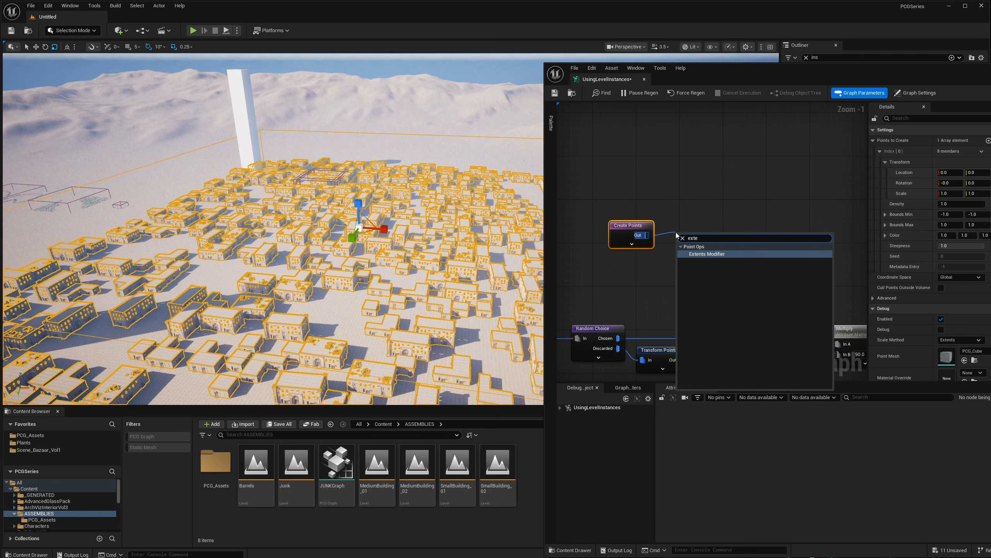
key(Return)
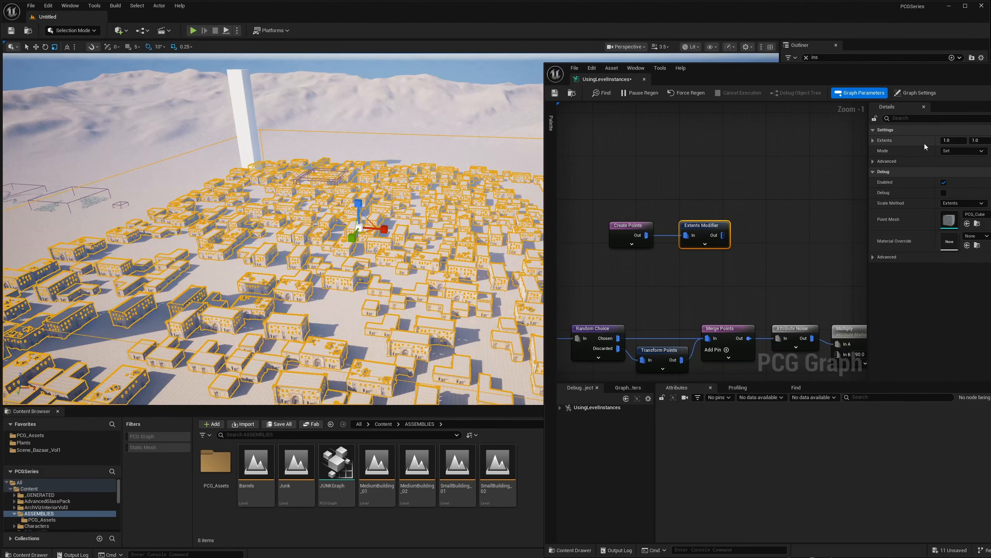
click(953, 140)
- Add a Debug node after the Extents Modifier
drag(933, 84, 881, 74)
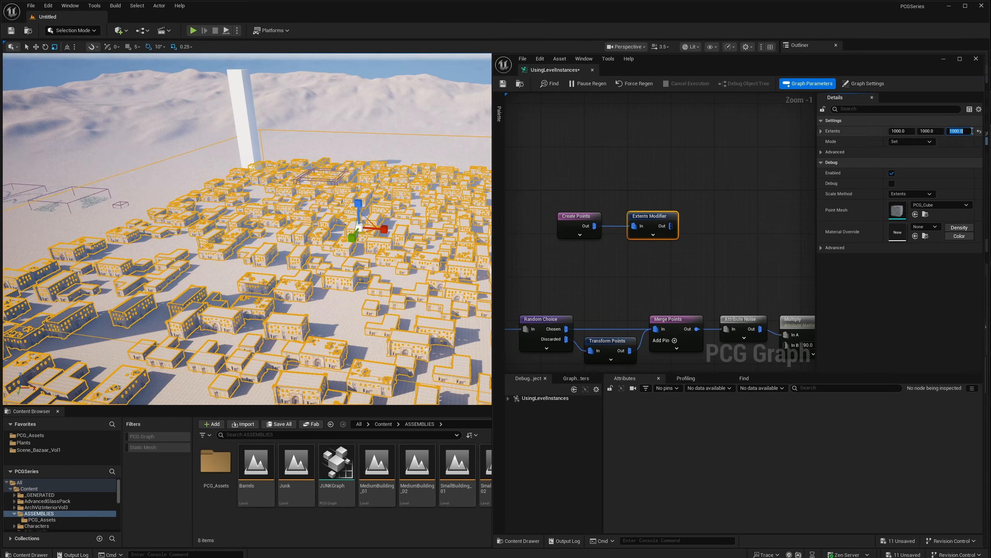
right_drag(714, 199, 697, 201)
drag(654, 228, 692, 232)
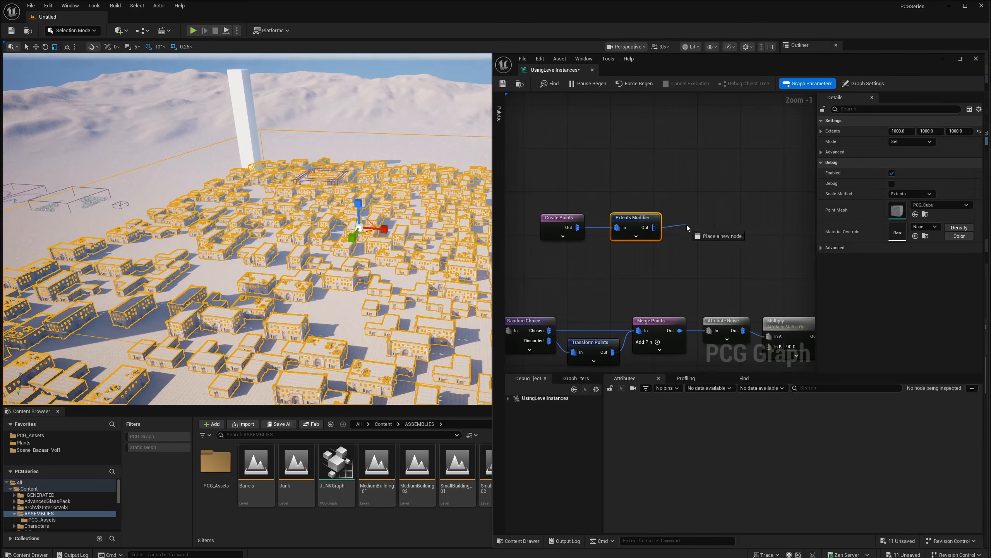
text(debug)
key(Return)
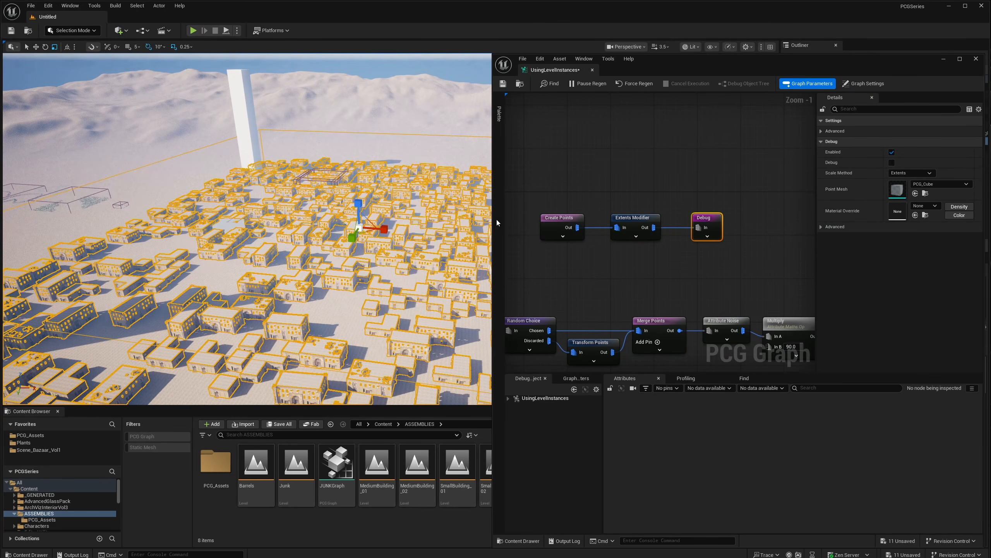
- Set the Extents Modifier to 1000, 1000, 5000 so the debug boxes grow taller
right_drag(277, 228, 258, 233)
key(s)
key(w)
click(639, 235)
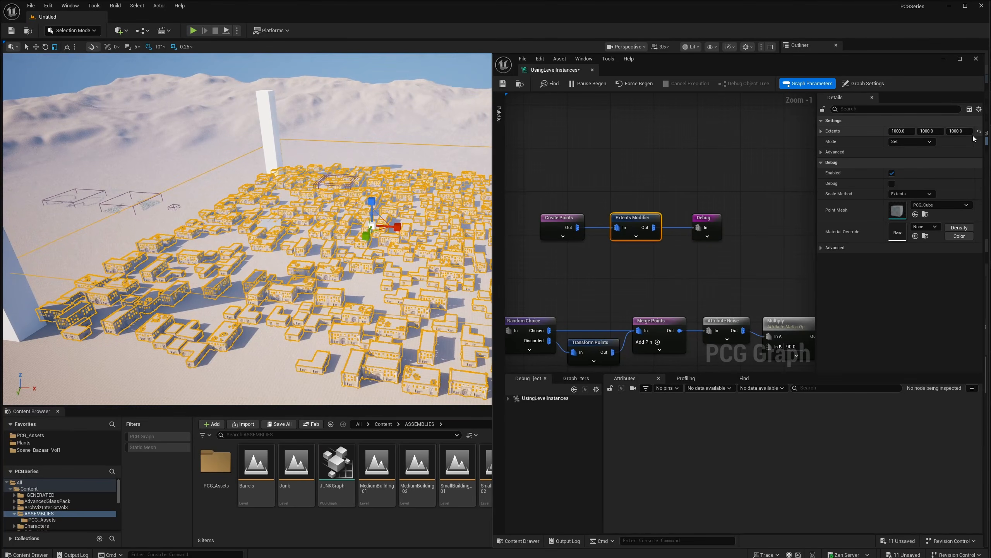
click(959, 131)
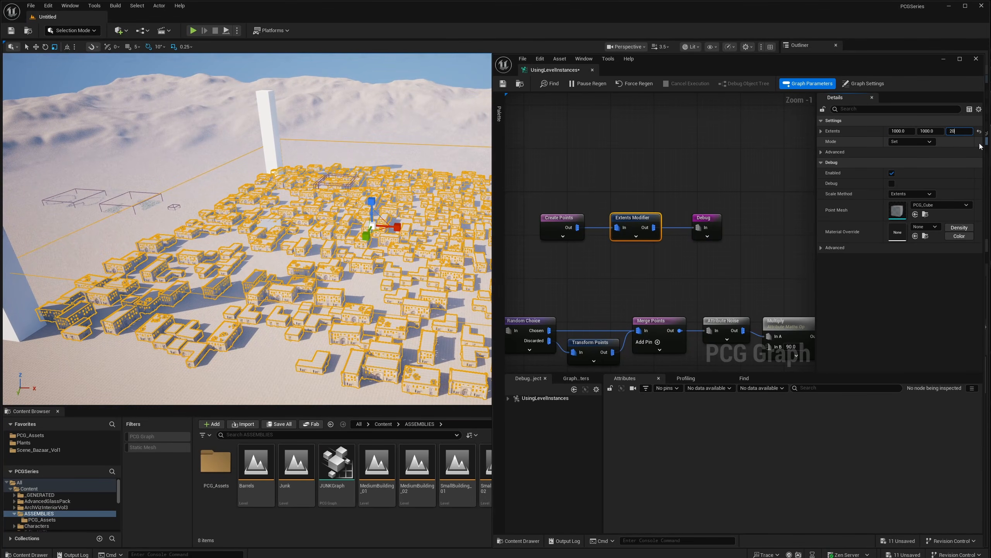
text(2000)
key(Return)
text(5000)
key(Return)
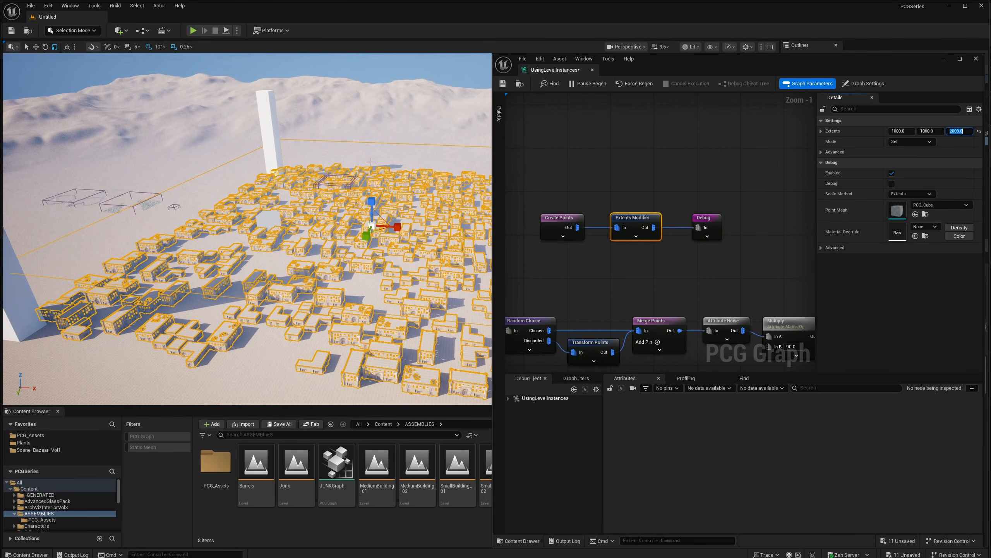
key(w)
- Move the PCG volume along X and Y with the move gizmo
right_drag(289, 217, 284, 216)
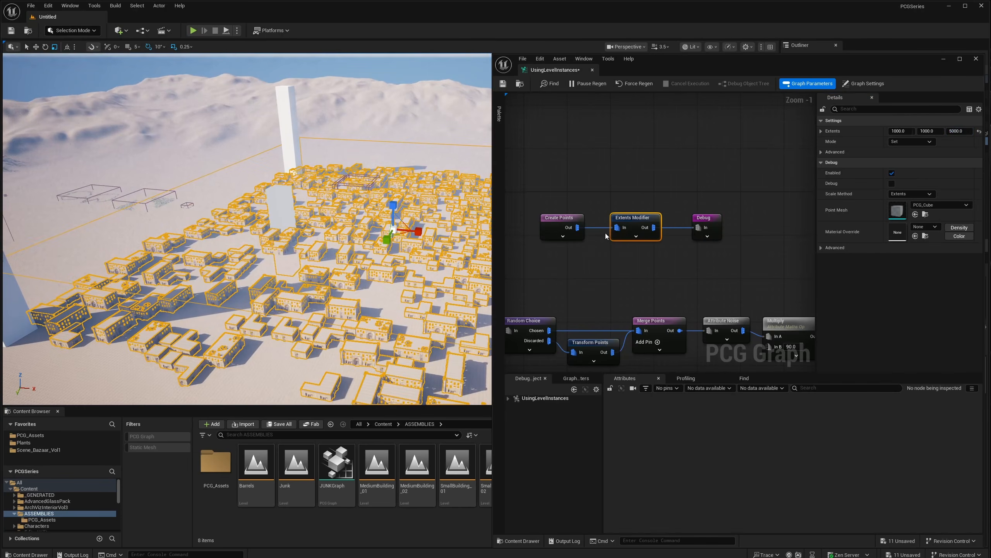
right_drag(363, 219, 379, 227)
key(w)
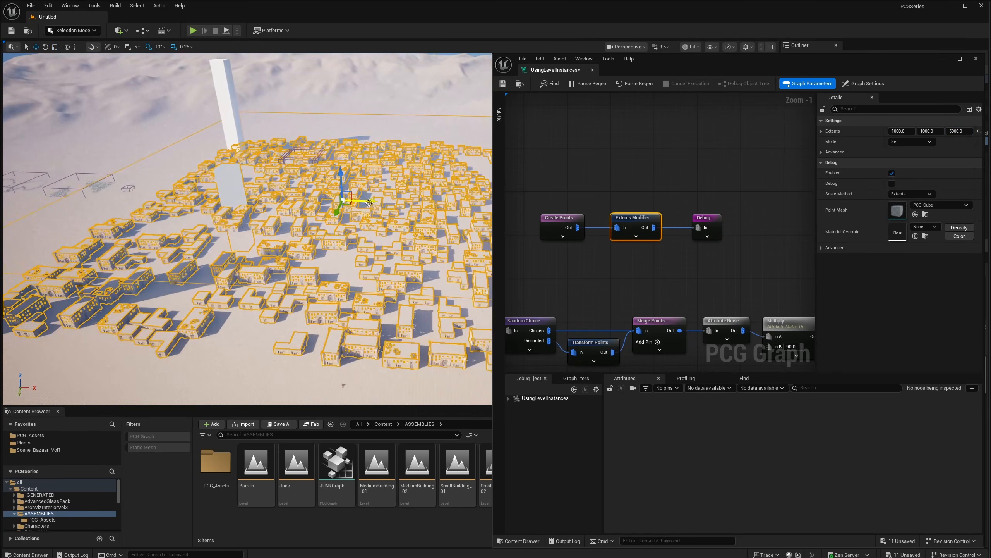
drag(399, 205, 429, 205)
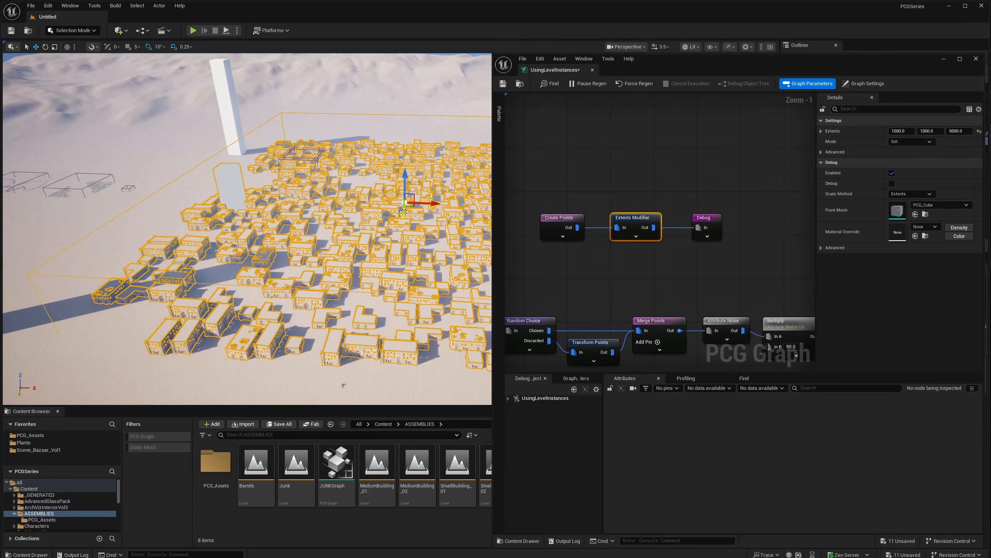
drag(400, 159, 406, 178)
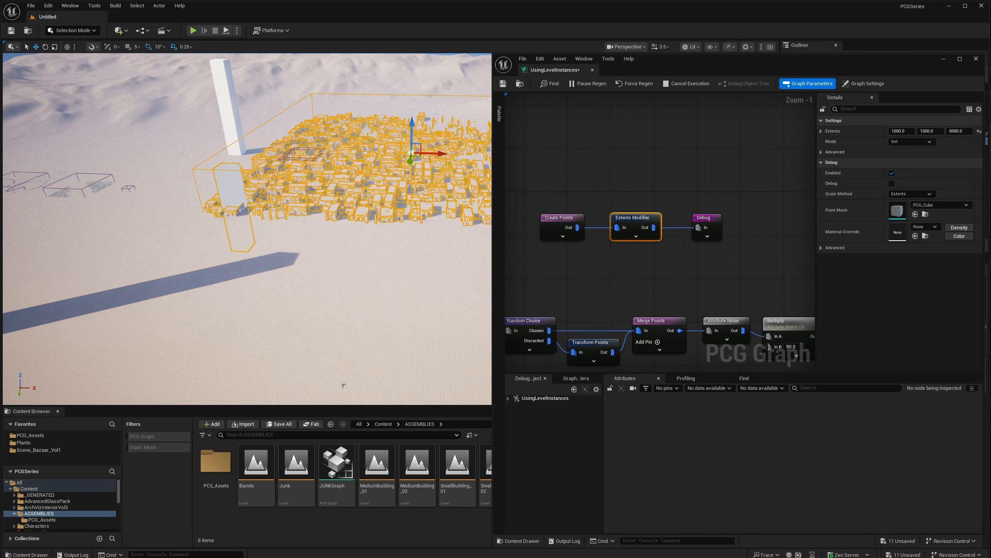
- Shift the volume along Y and X and set Create Points to Local Component space
click(562, 236)
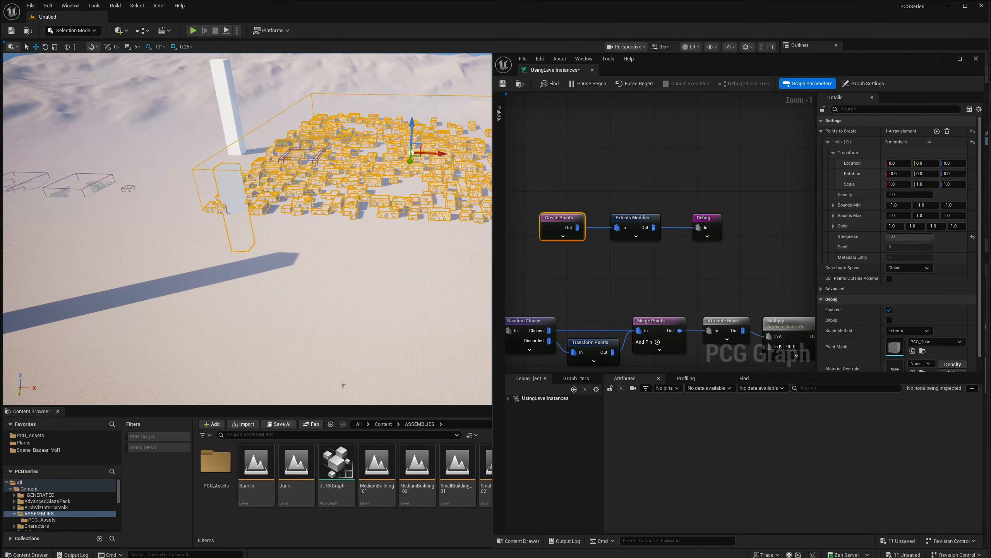
drag(412, 164, 402, 218)
drag(403, 209, 366, 196)
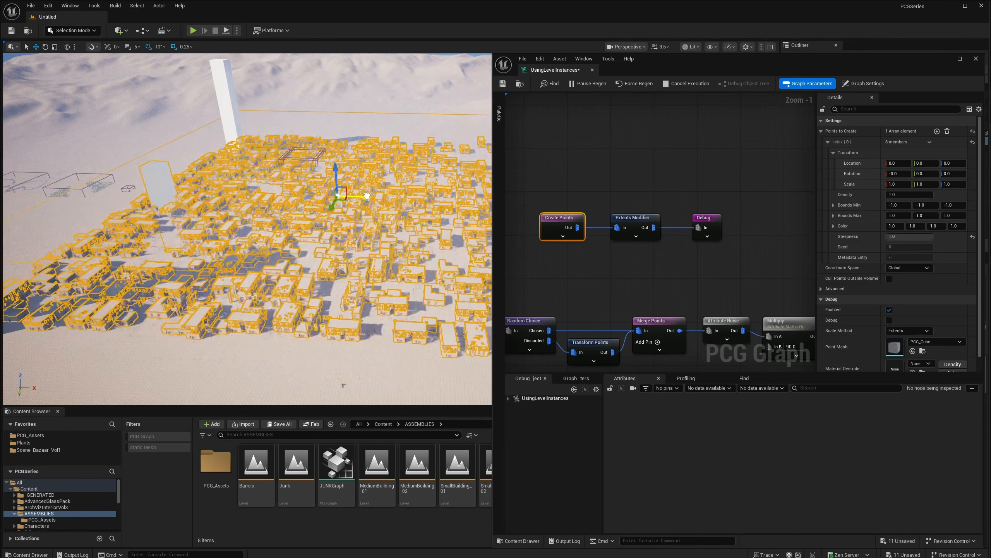
right_drag(250, 173, 236, 175)
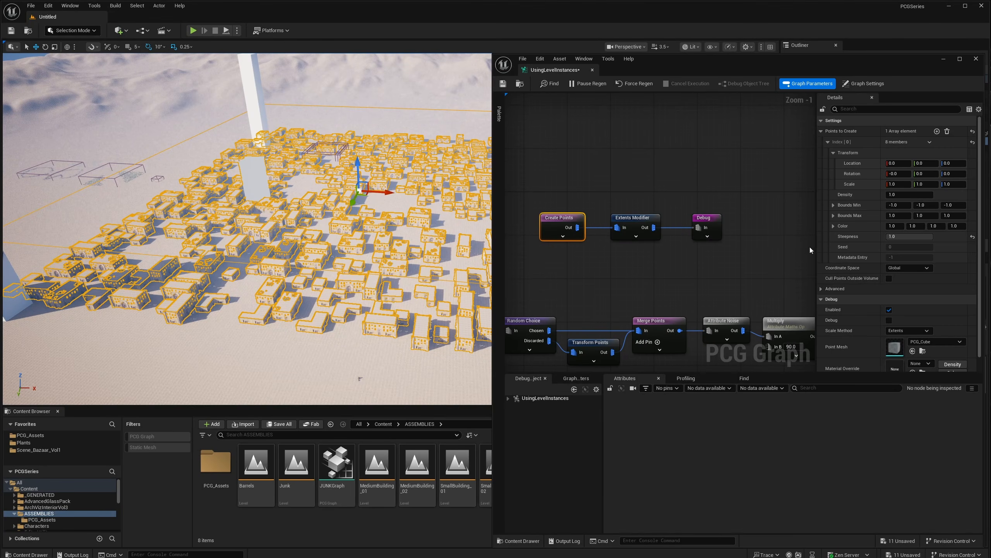
click(906, 268)
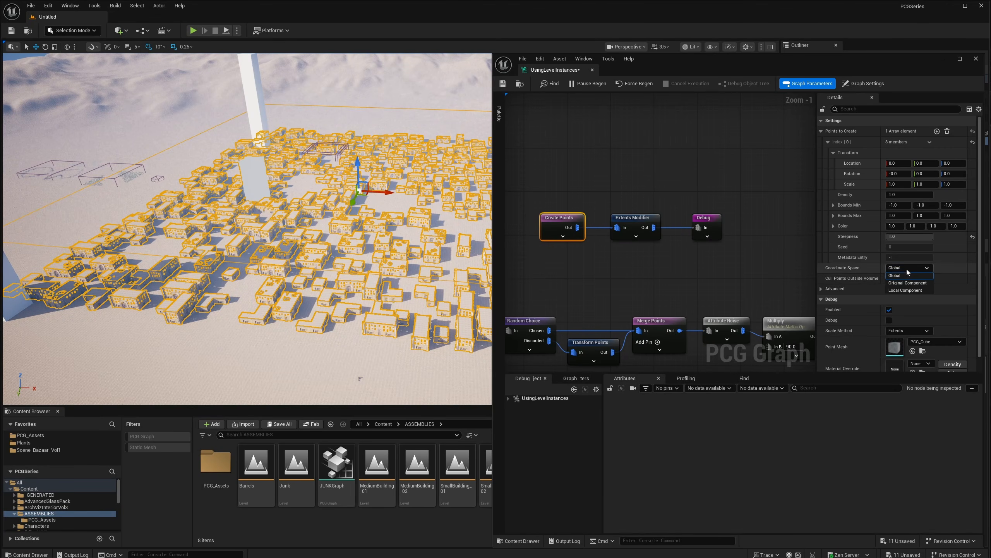
click(899, 290)
- Move the PCG volume back along Y and right along X, regenerating the town
right_drag(409, 181, 405, 185)
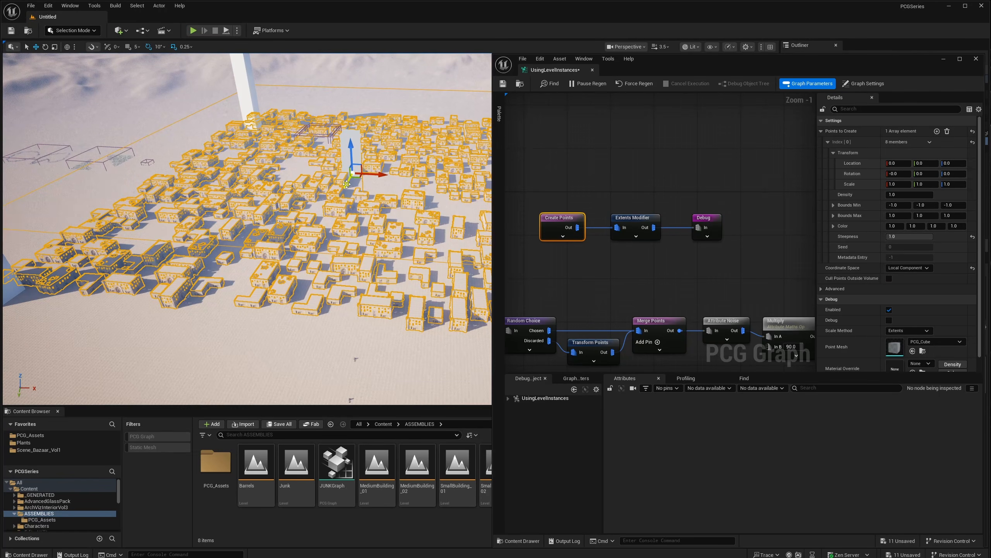
drag(347, 184, 303, 124)
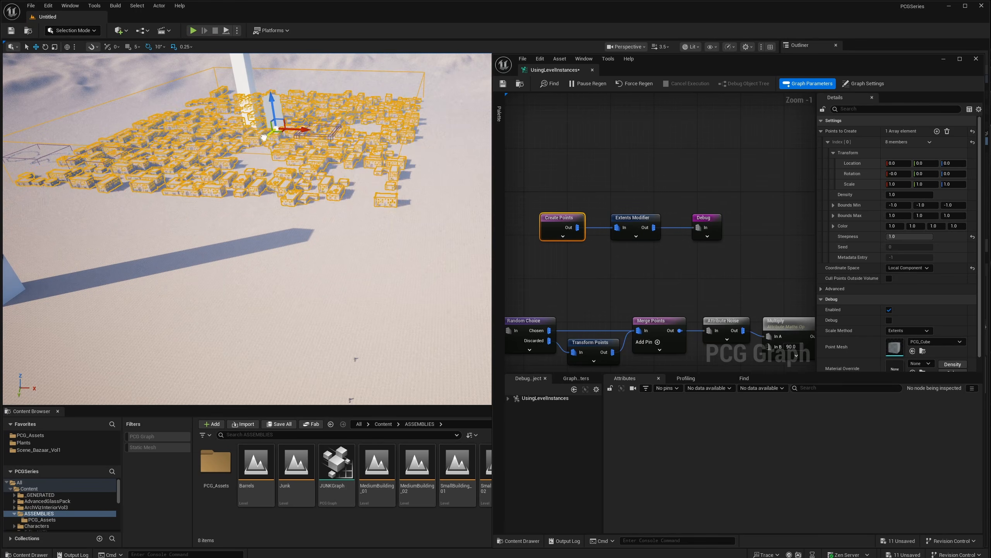
drag(264, 138, 266, 158)
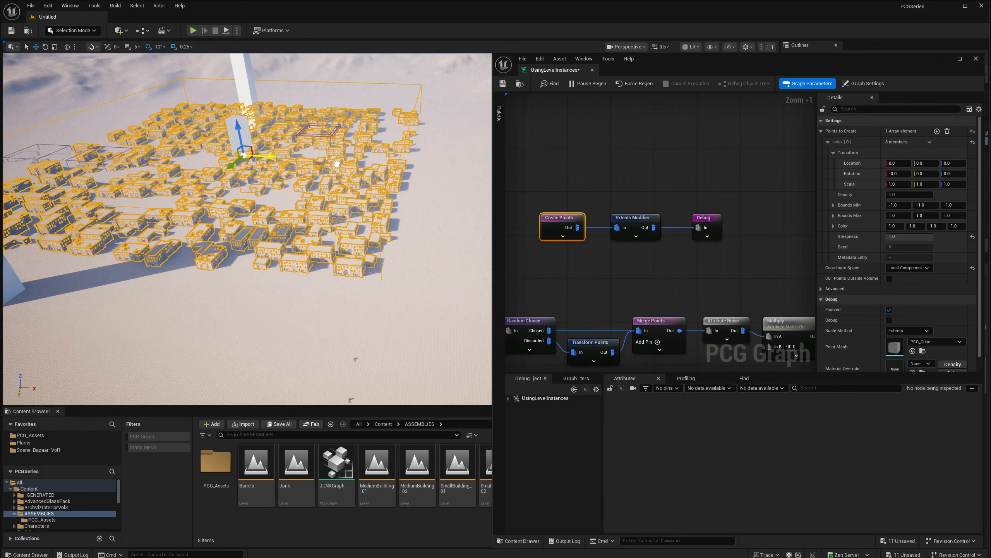
mouse_move(336, 163)
mouse_down()
mouse_move(300, 164)
mouse_move(314, 160)
mouse_move(292, 188)
mouse_move(346, 170)
mouse_up()
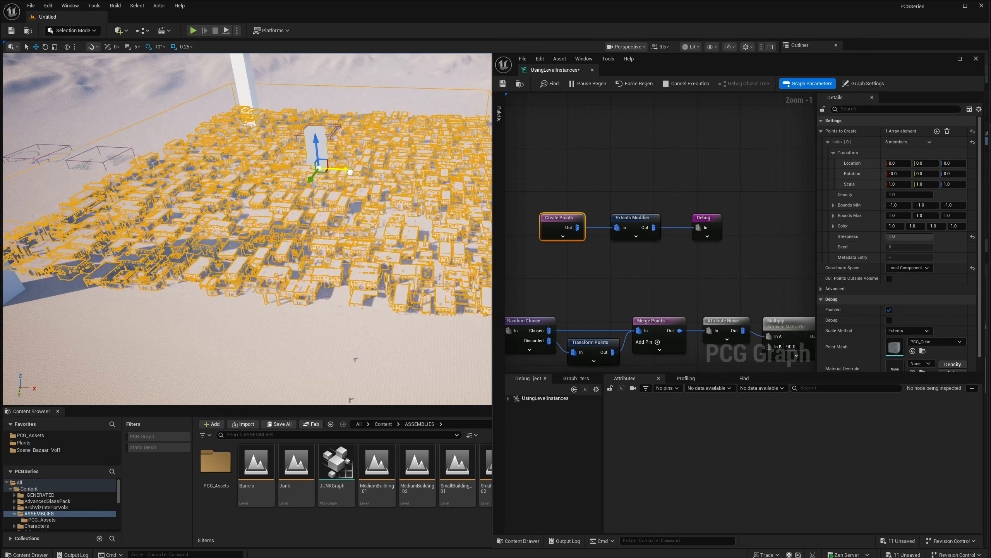
right_drag(347, 170, 338, 173)
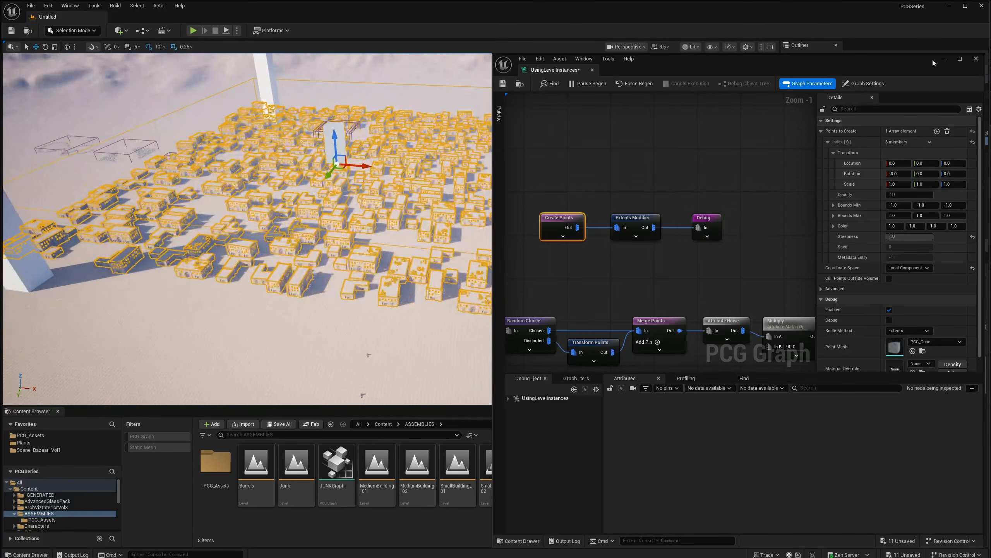
- Save and close the PCG graph, then make the PCG component partitioned
click(509, 83)
click(943, 59)
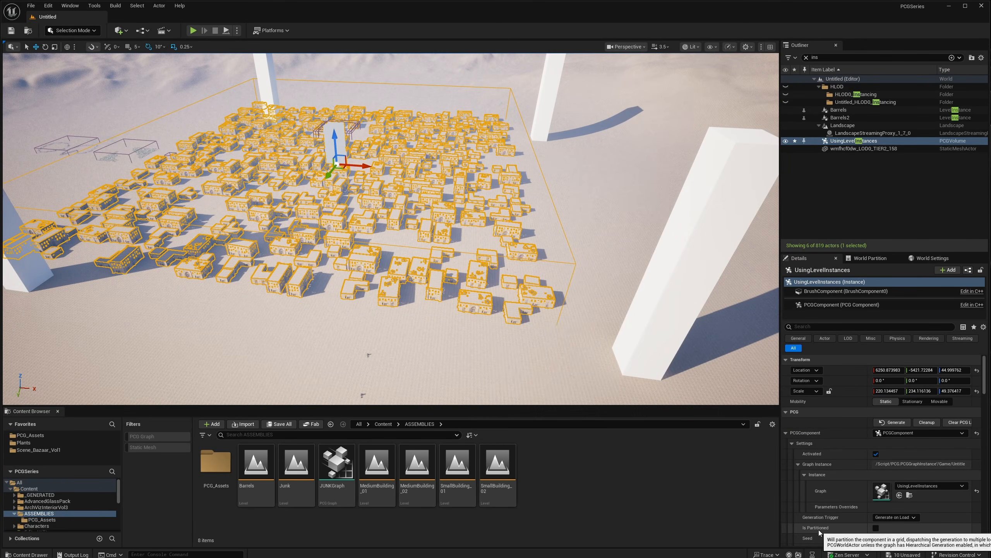
click(875, 529)
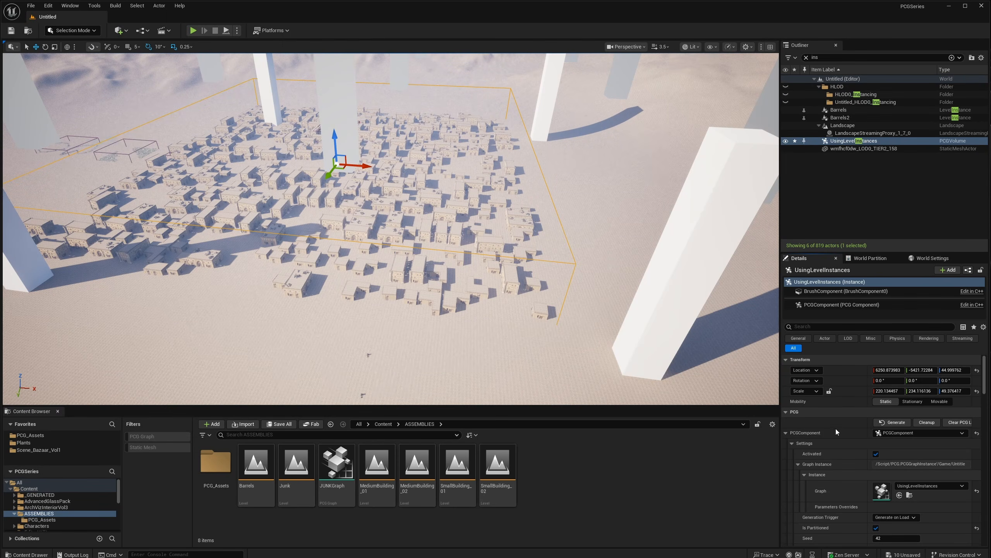
- Move the volume far left along X to about −11668, regenerating the town
right_drag(546, 305, 507, 242)
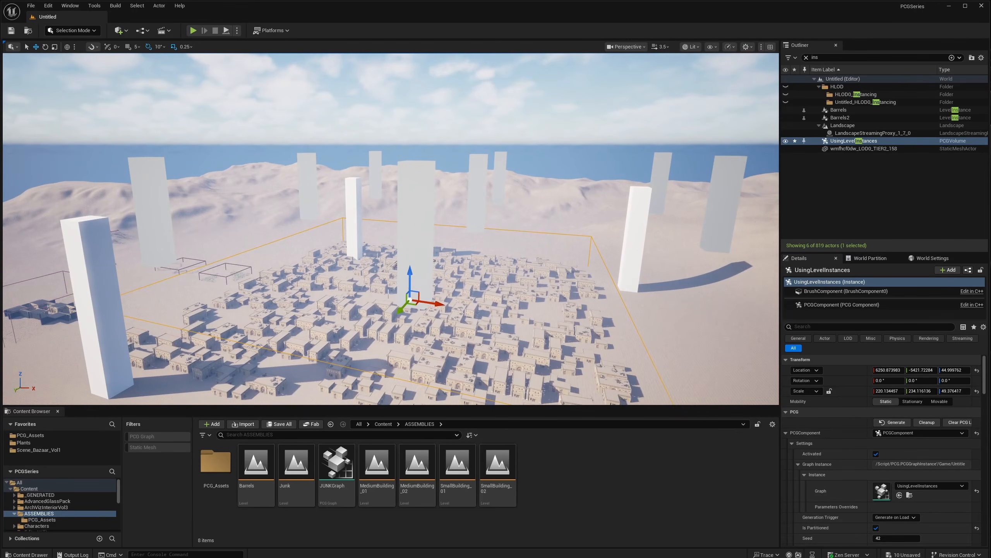
right_drag(315, 206, 351, 267)
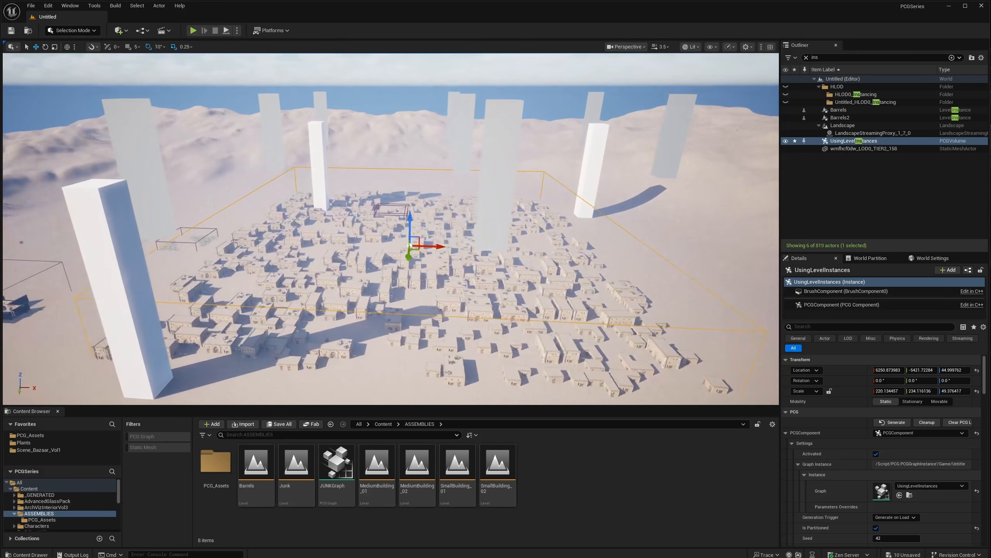
right_drag(406, 241, 378, 252)
drag(349, 235, 267, 225)
right_drag(342, 227, 318, 220)
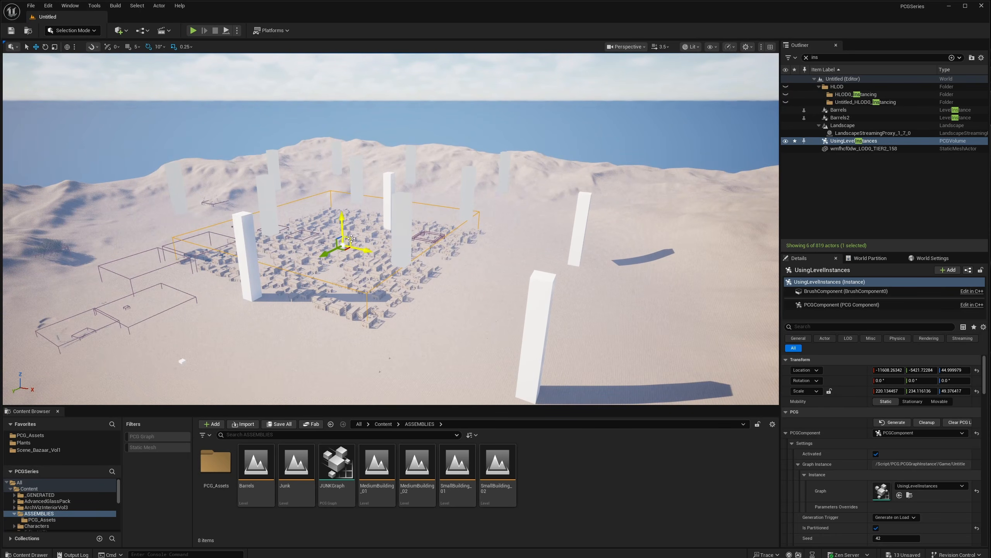
- Inspect landscape tiles 4_4_0, 4_3_0, 3_4_0 and a partition grid actor's buildings
click(415, 331)
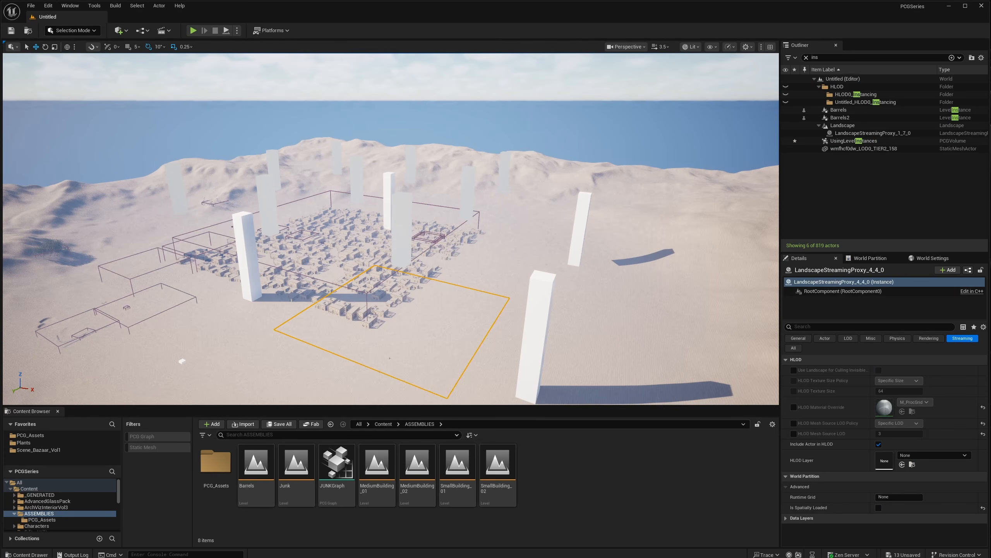
click(504, 247)
click(489, 223)
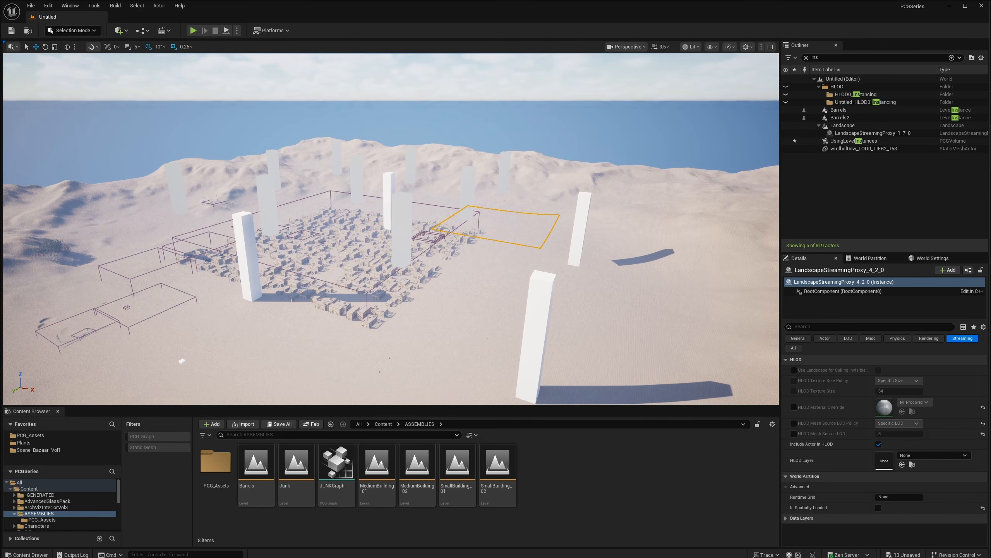
click(442, 287)
click(467, 278)
click(259, 318)
key(w)
mouse_move(339, 266)
right_down()
mouse_move(348, 256)
mouse_move(339, 265)
right_up()
click(339, 266)
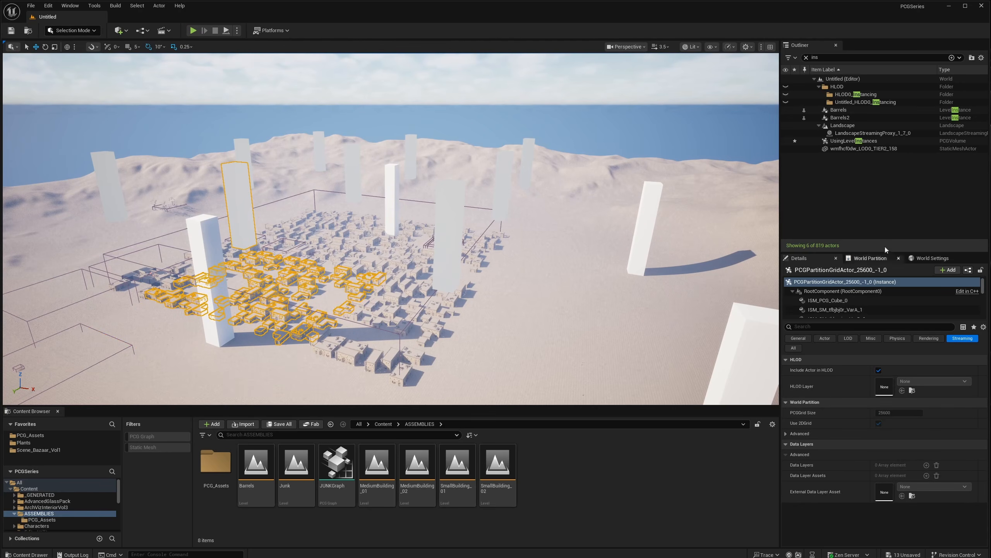
- Select UsingLevelInstances and drag it along X and Y
click(854, 140)
drag(353, 260, 455, 312)
right_drag(455, 312, 474, 340)
drag(426, 254, 430, 246)
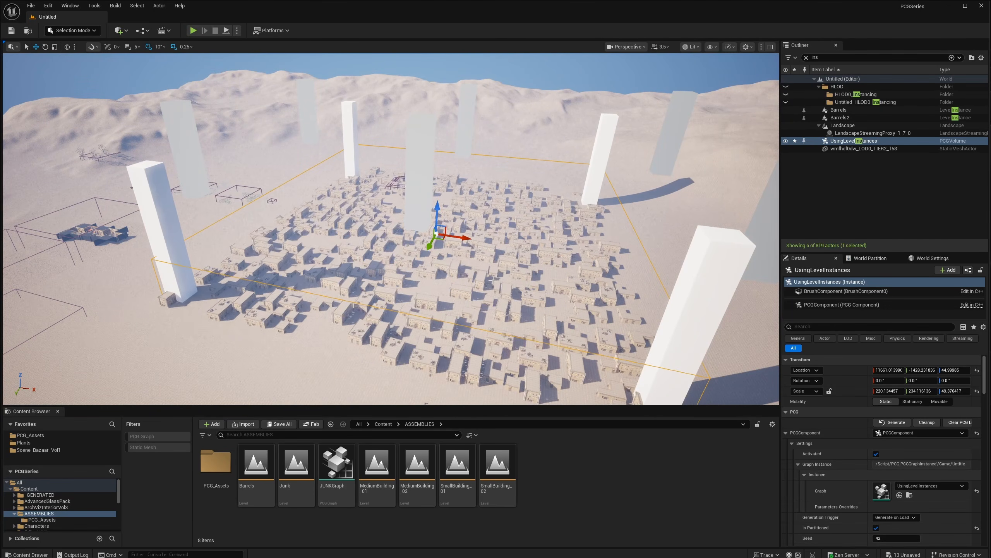
right_drag(499, 275, 499, 261)
mouse_move(435, 304)
right_down()
mouse_move(435, 316)
mouse_move(436, 292)
mouse_move(434, 309)
right_up()
- Inspect the landscape tile beneath the regenerated town
key(s)
key(w)
click(390, 353)
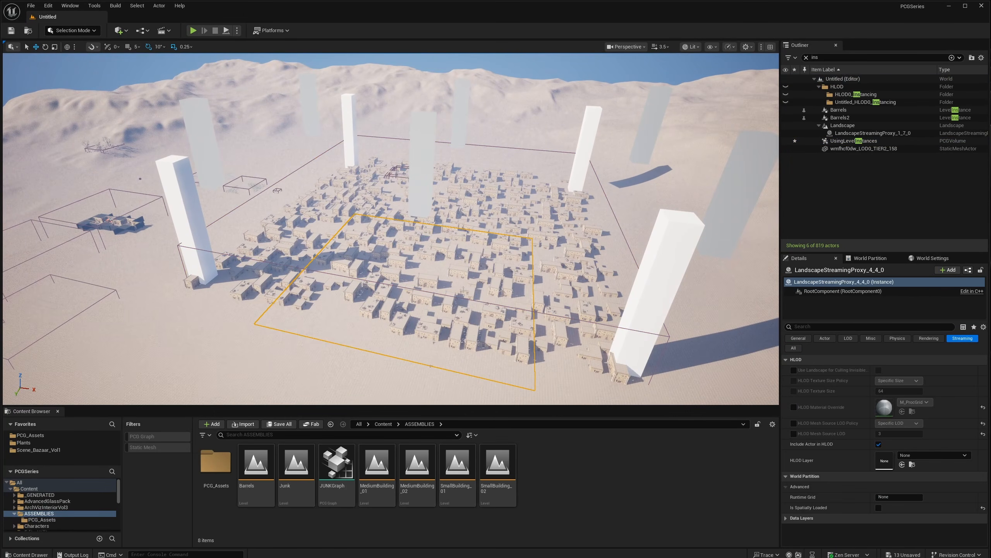
key(a)
right_drag(473, 269, 505, 278)
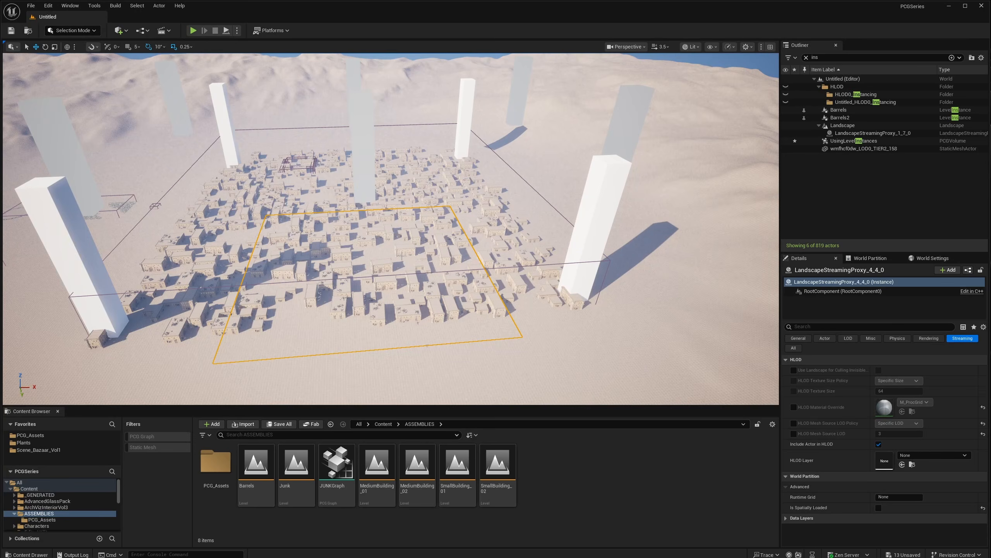
- Fly over the town and dunes, then reselect the UsingLevelInstances volume
right_drag(403, 256, 426, 220)
key(a)
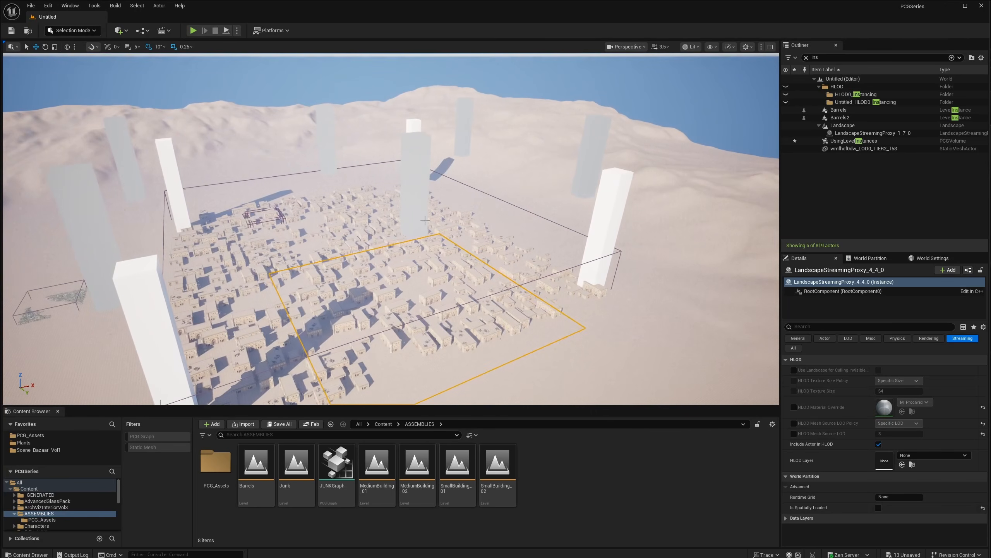
key(w)
right_drag(419, 178, 421, 200)
key(d)
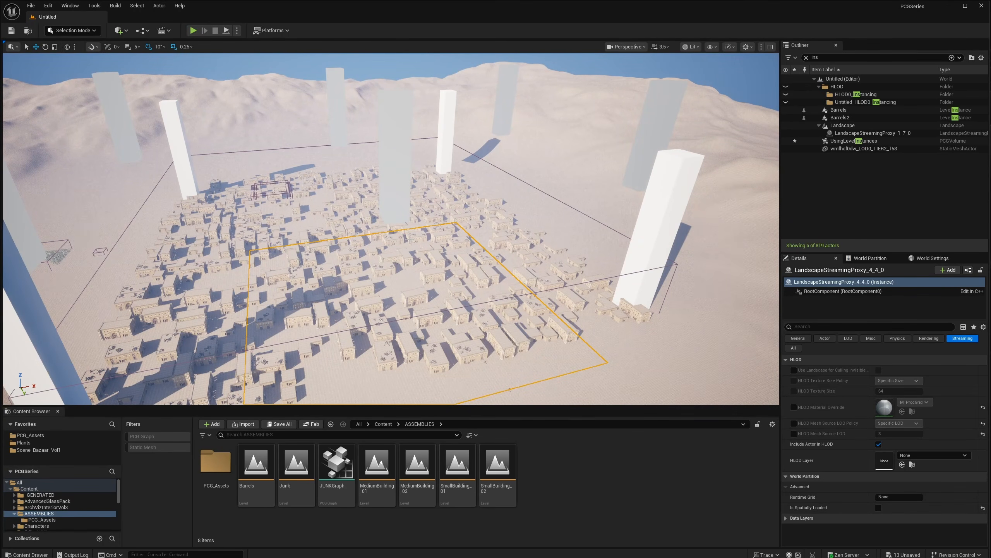
right_drag(410, 237, 396, 202)
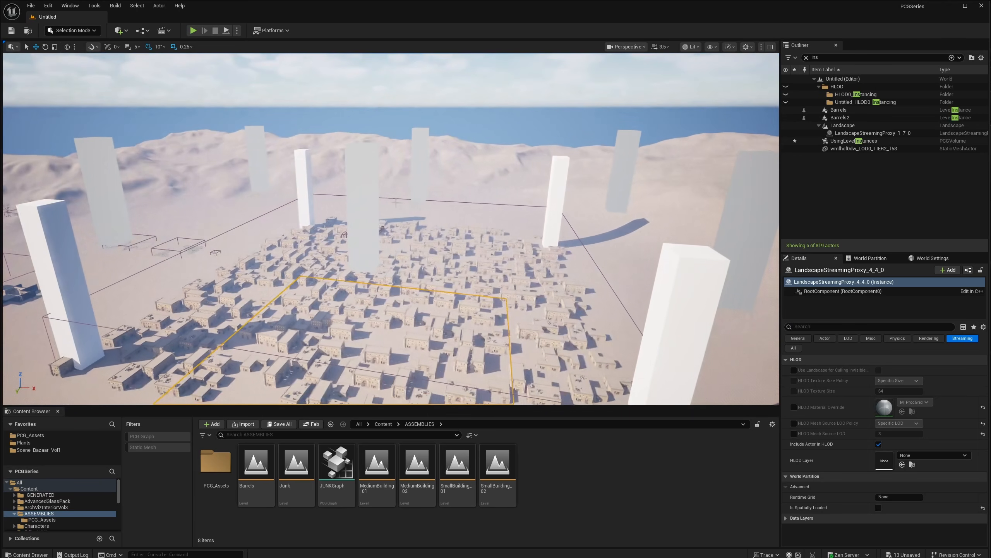
right_drag(358, 290, 356, 309)
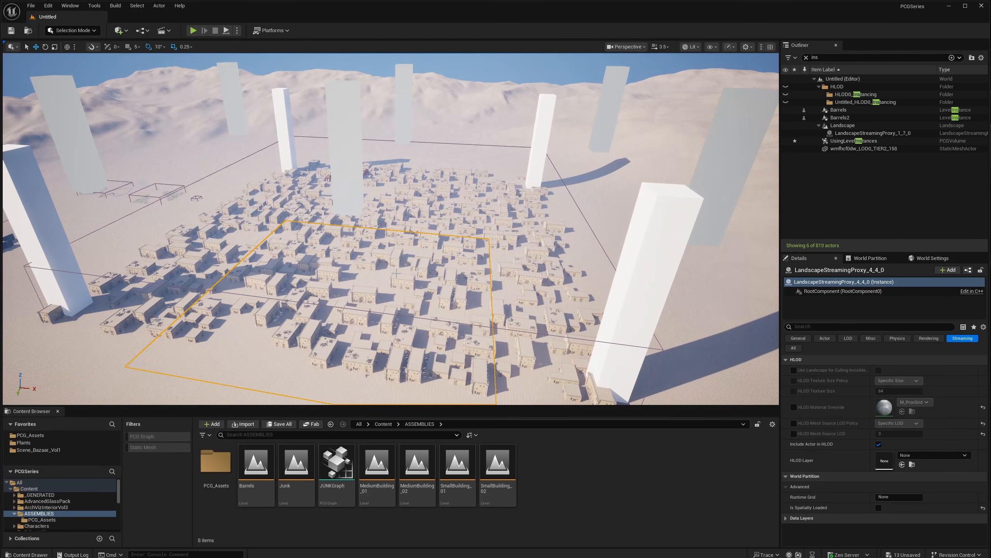
right_drag(356, 309, 338, 322)
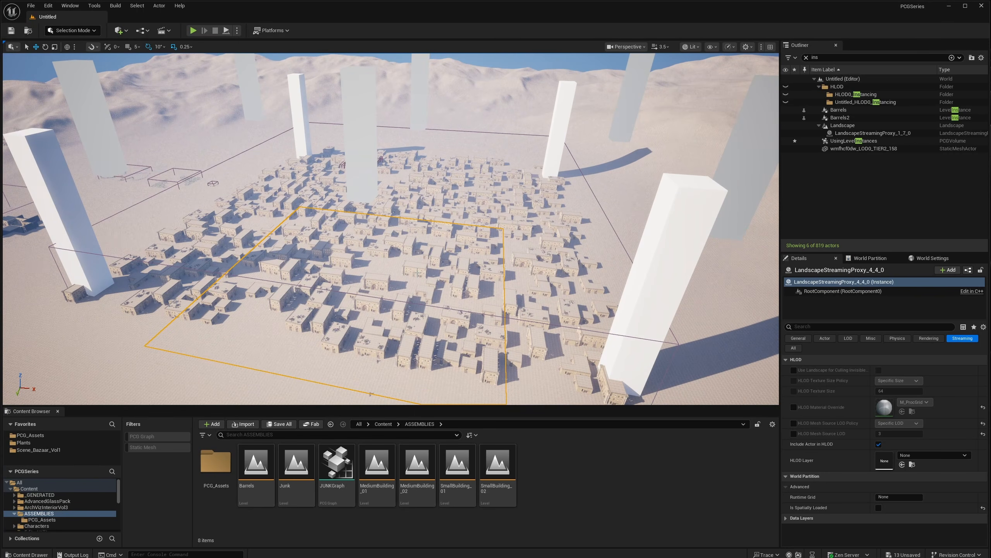
click(854, 141)
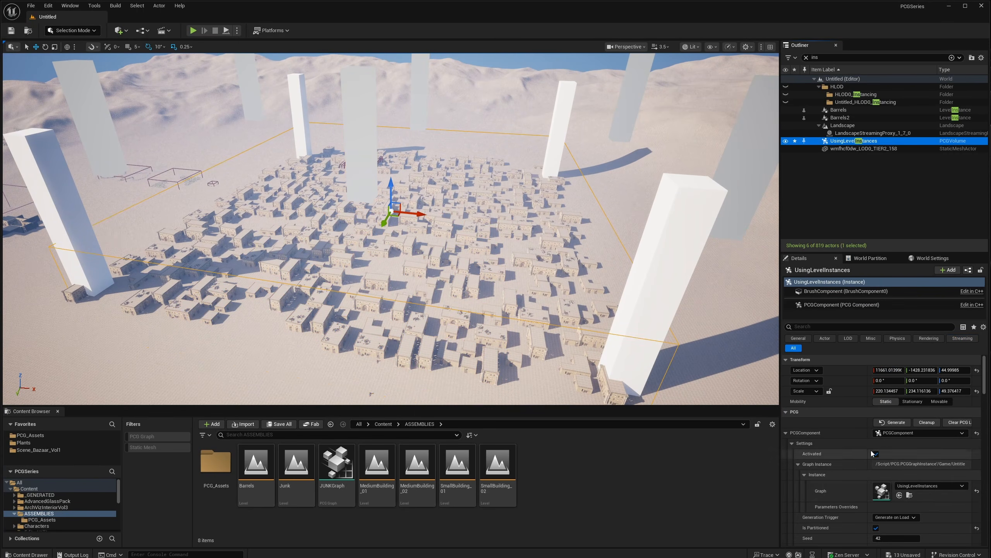
- Set Create Points to Original Component space and shift the volume left along X
double_click(882, 490)
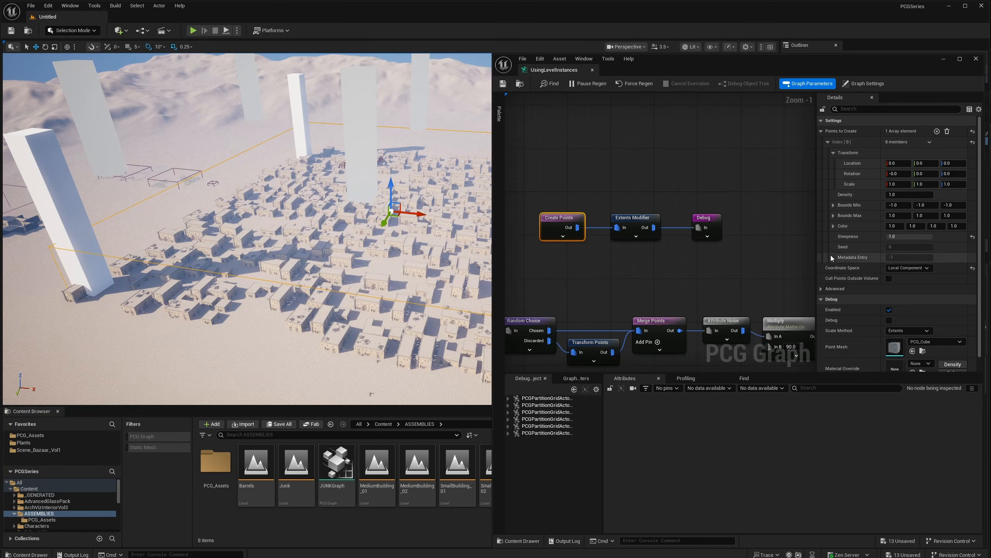
click(903, 269)
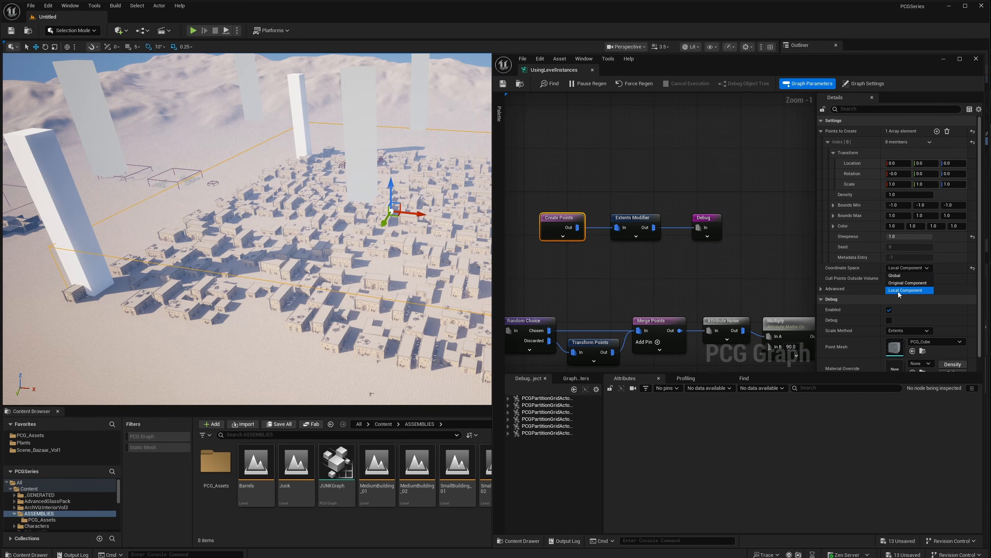
click(907, 283)
mouse_move(332, 234)
right_down()
mouse_move(392, 216)
mouse_move(343, 243)
right_up()
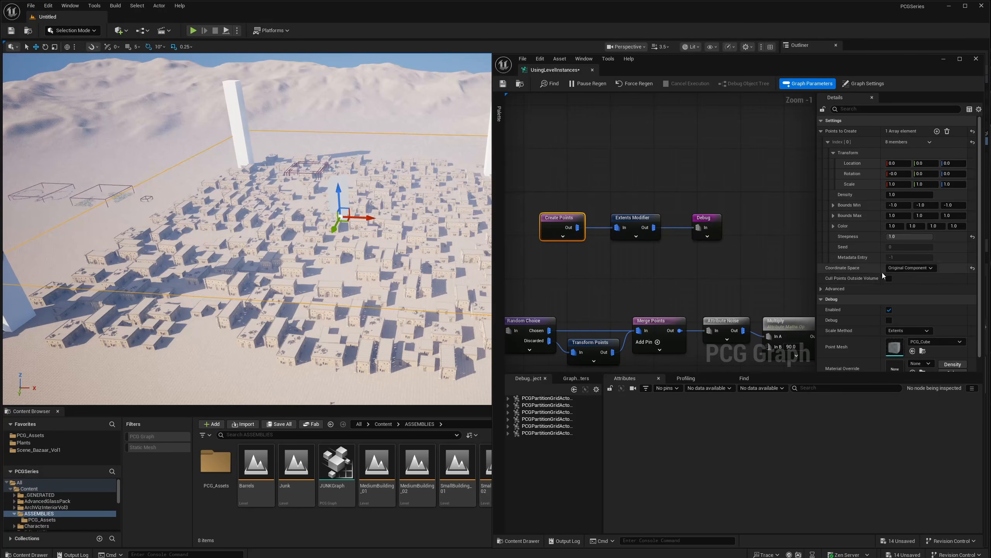
mouse_move(716, 69)
mouse_down()
mouse_move(655, 339)
mouse_move(687, 254)
mouse_move(703, 60)
mouse_up()
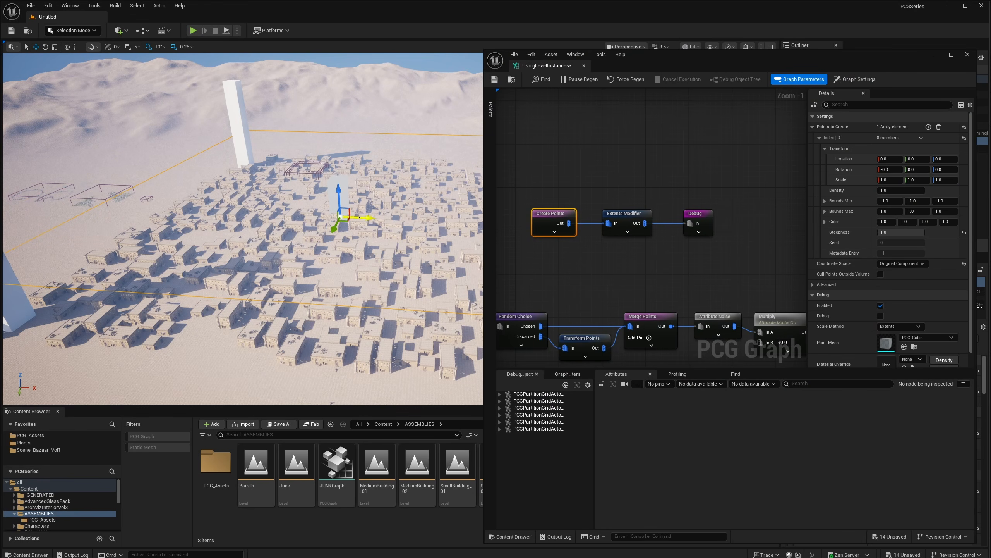
drag(367, 218, 318, 237)
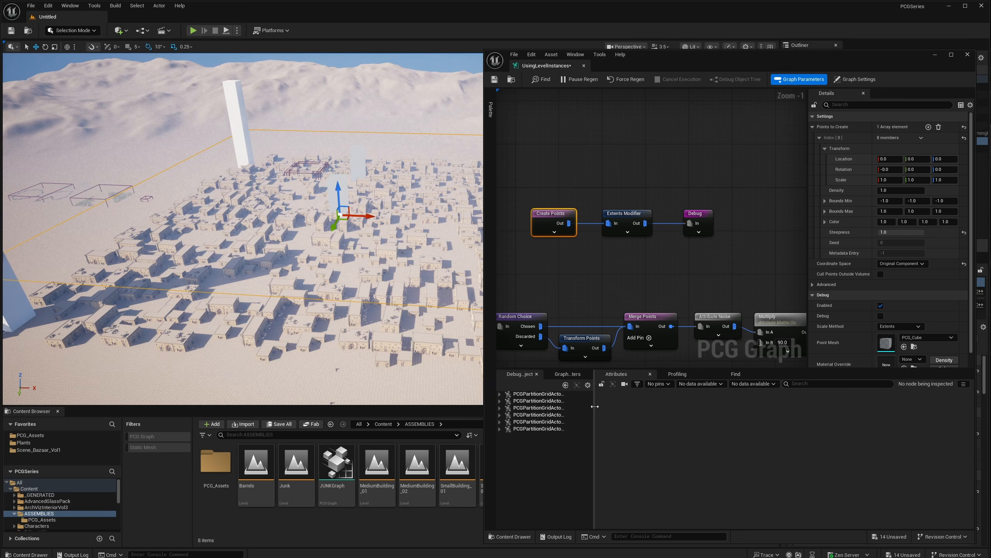
- Widen the Debug Object list and inspect Create Points for the first partition grid actor's PCG component
drag(596, 409, 627, 409)
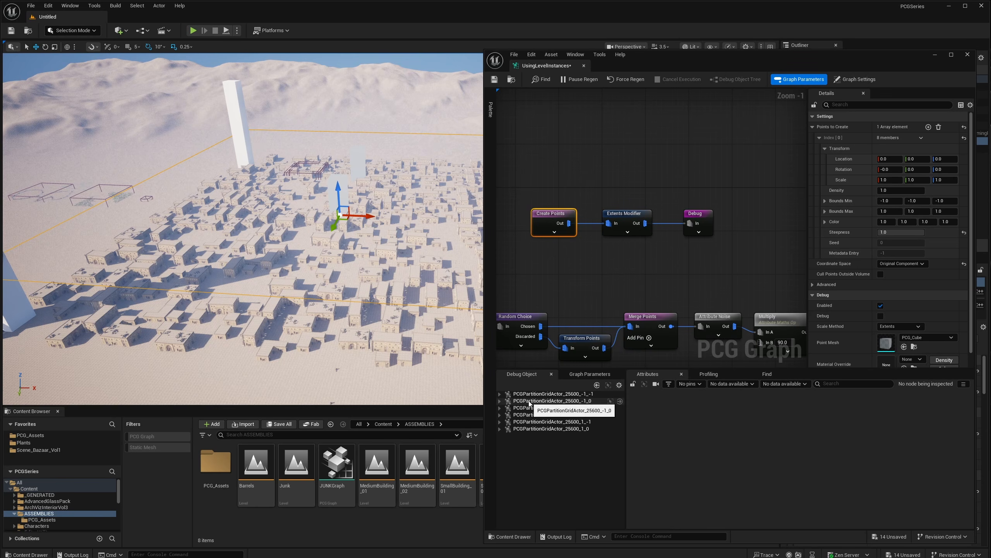
click(500, 394)
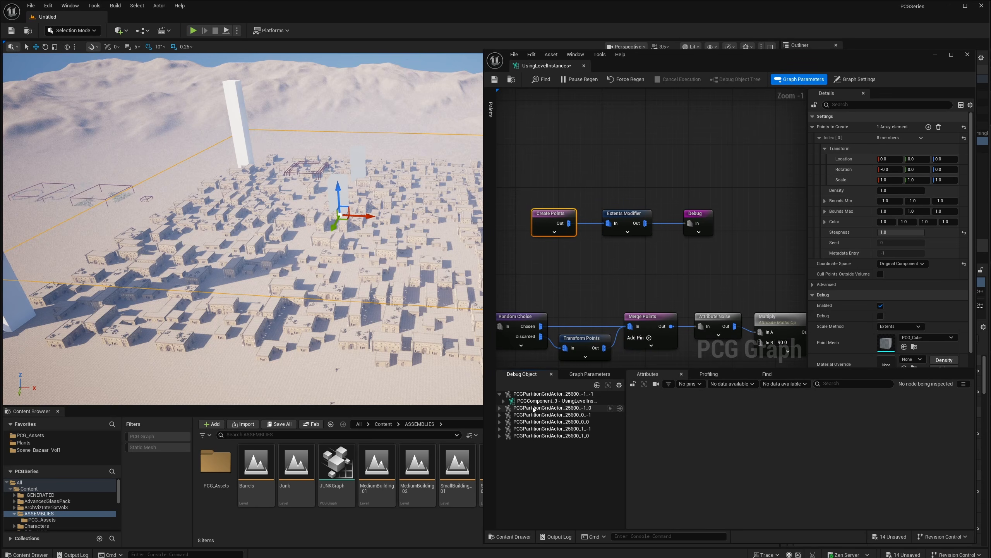
click(568, 402)
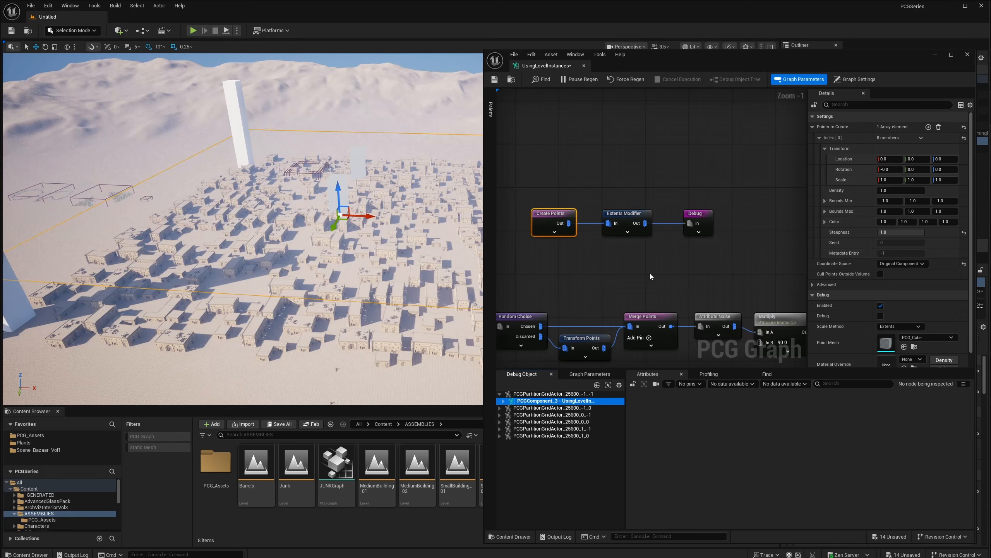
key(a)
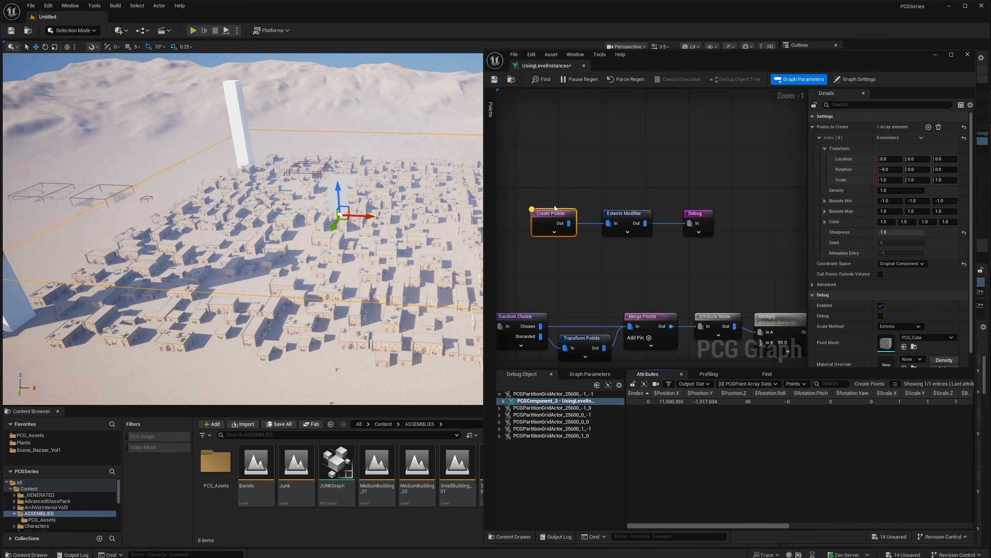
- Expand partition actors -1_0, 0_-1, 0_0, 1_-1 and 1_0 and debug each one's PCG component
click(500, 408)
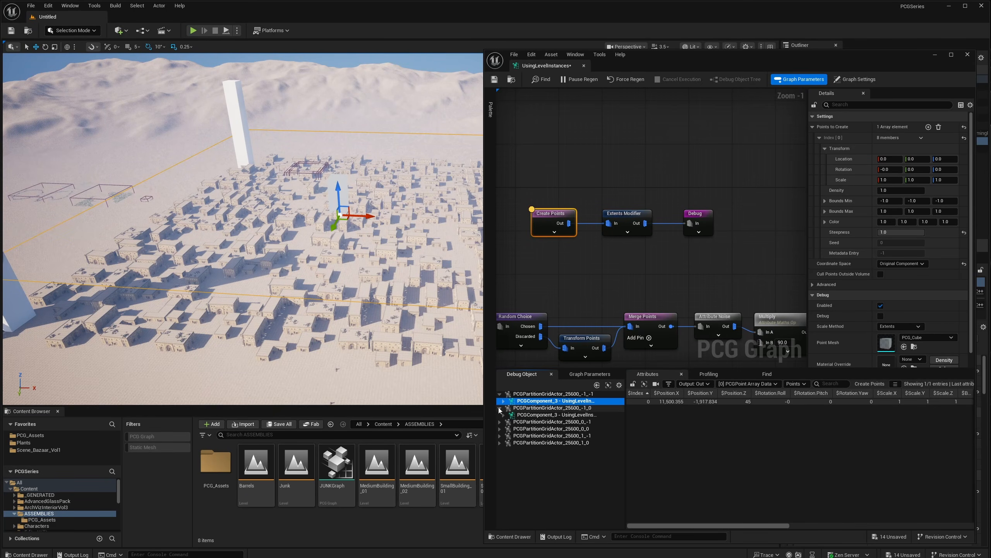
click(500, 422)
click(500, 436)
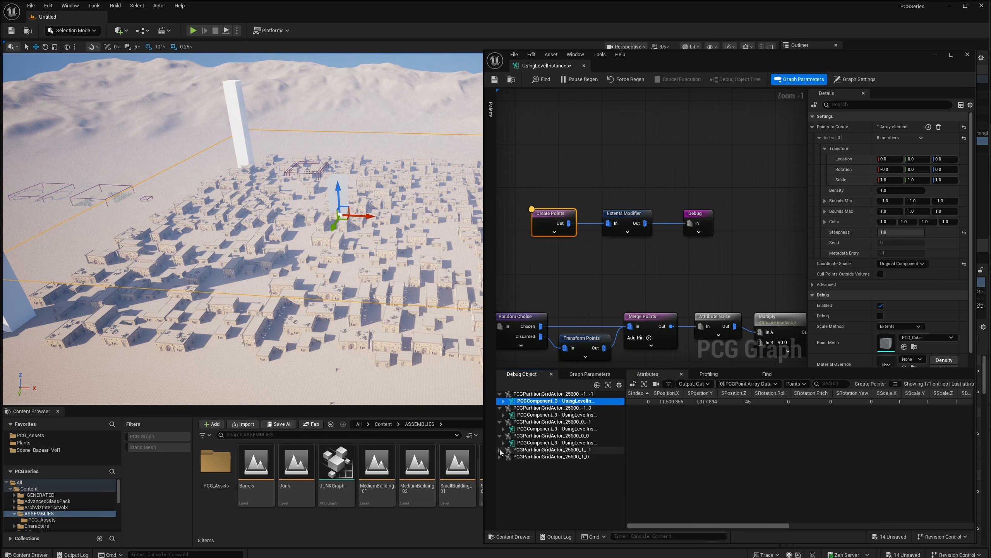
click(500, 450)
click(500, 464)
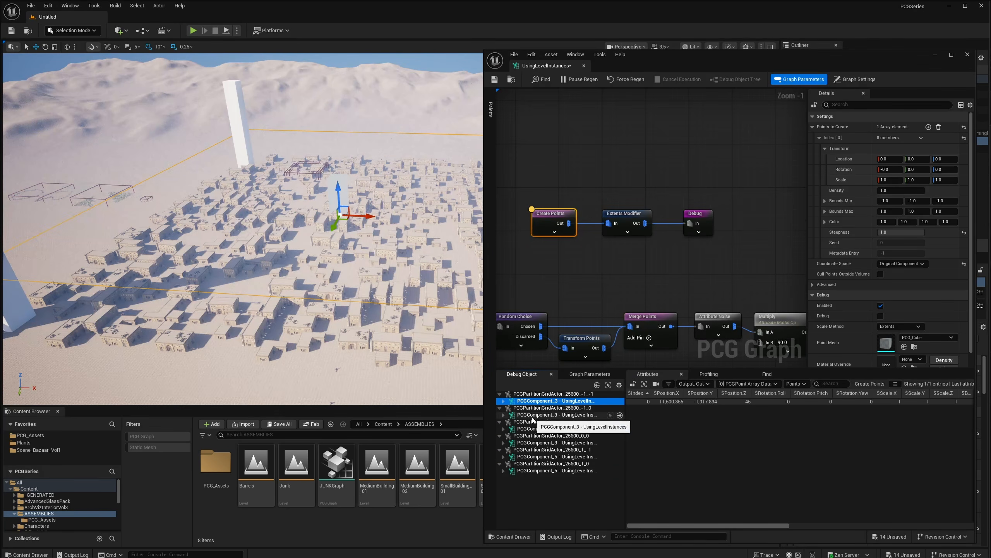
click(546, 414)
click(539, 428)
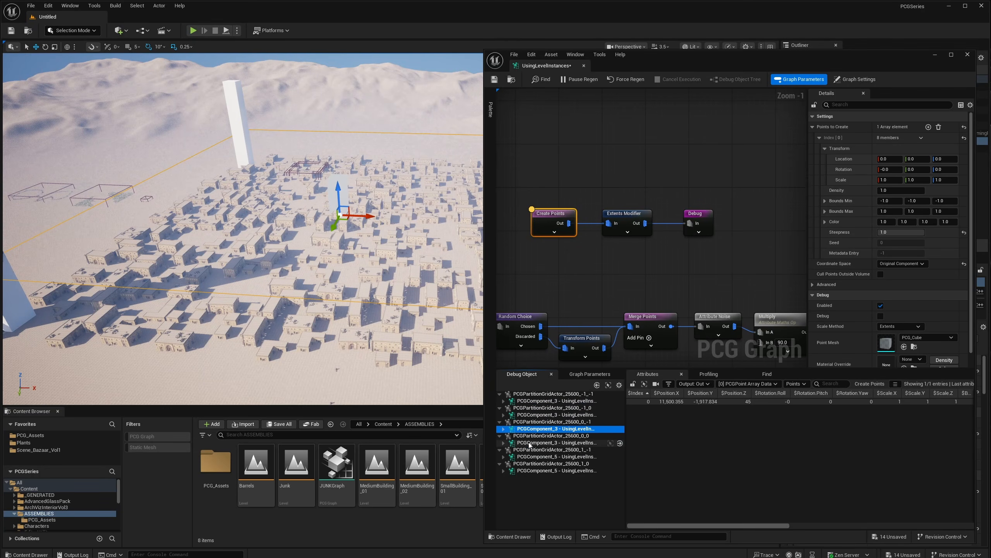
click(542, 443)
click(543, 456)
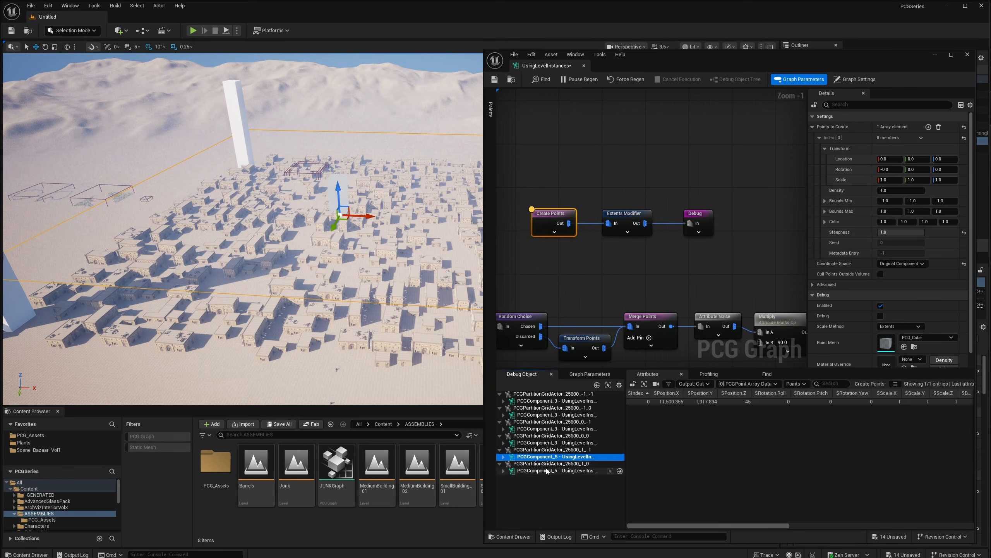
click(562, 470)
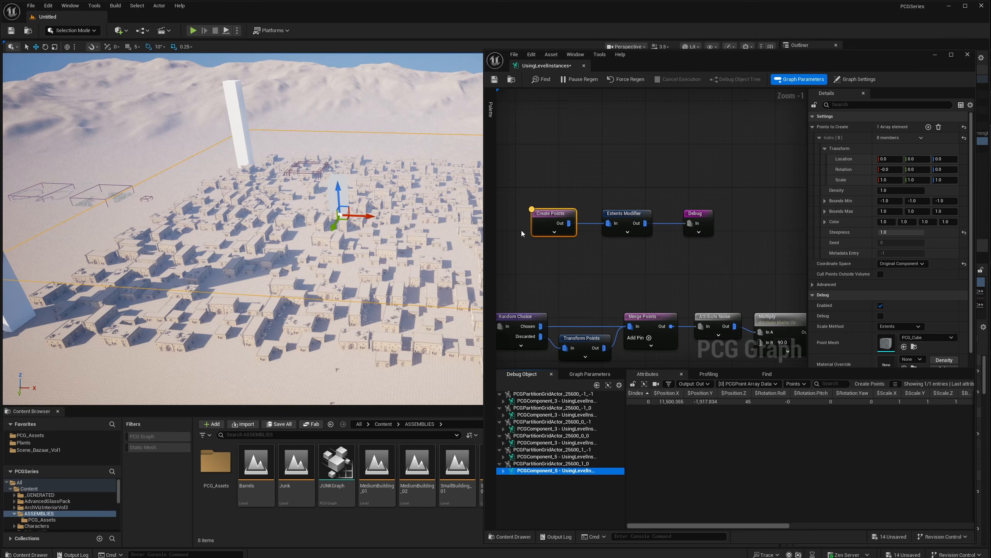
- Step debugging again through every partition's component, from the first grid actor to 1_0
click(546, 400)
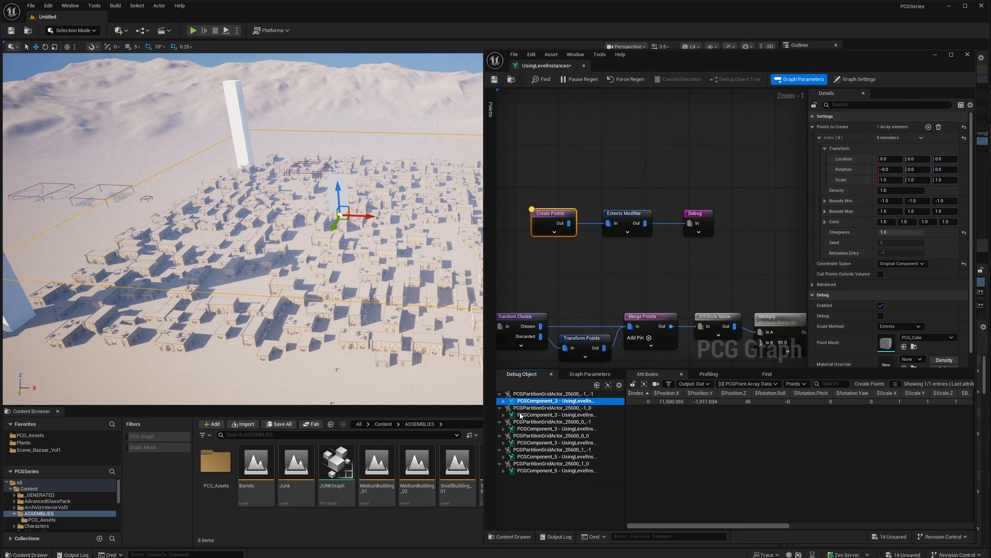
click(546, 414)
click(528, 429)
click(528, 443)
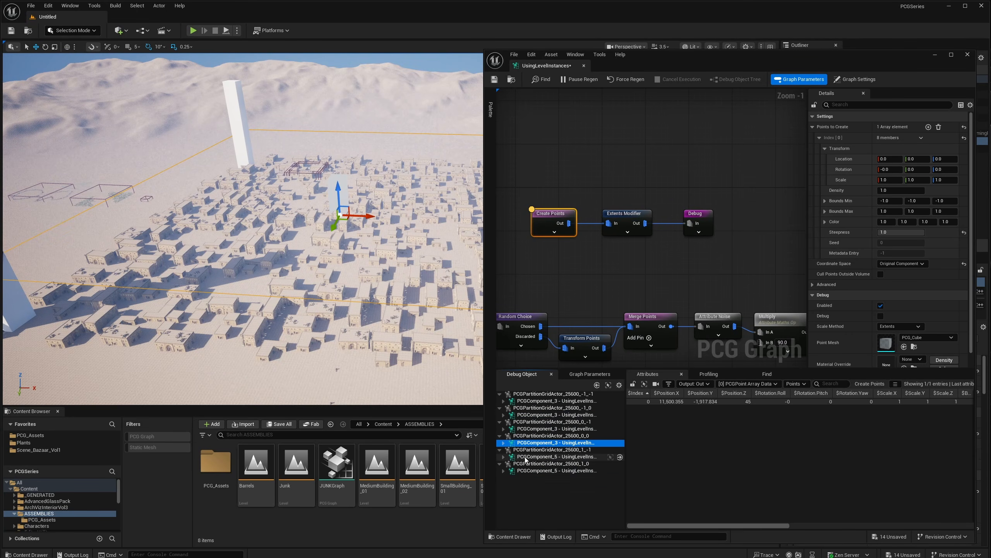
click(529, 456)
click(531, 470)
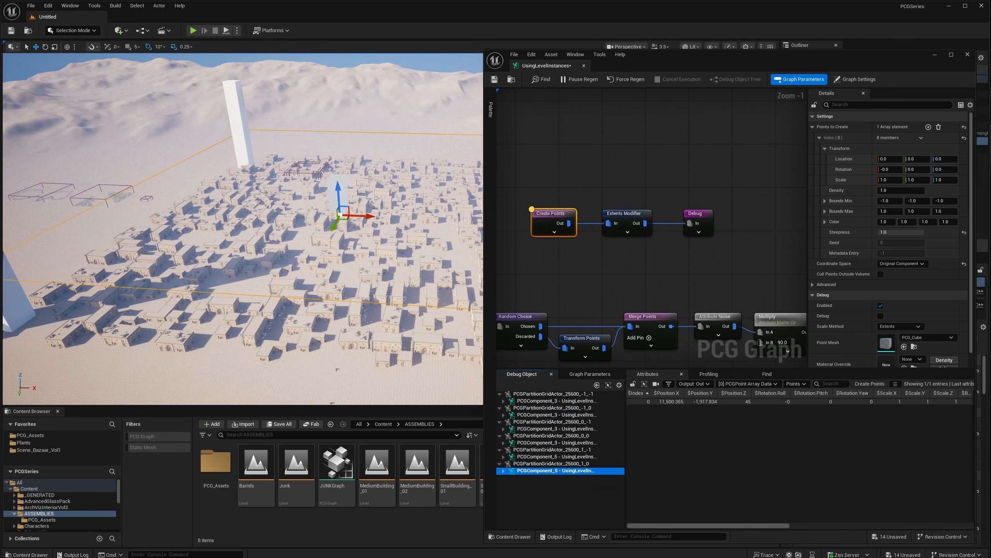
- Fly the viewport around the tall pillar and back over the town
key(w)
right_drag(370, 211, 336, 193)
scroll(370, 212, up, 4)
key(a)
key(s)
right_drag(378, 231, 382, 231)
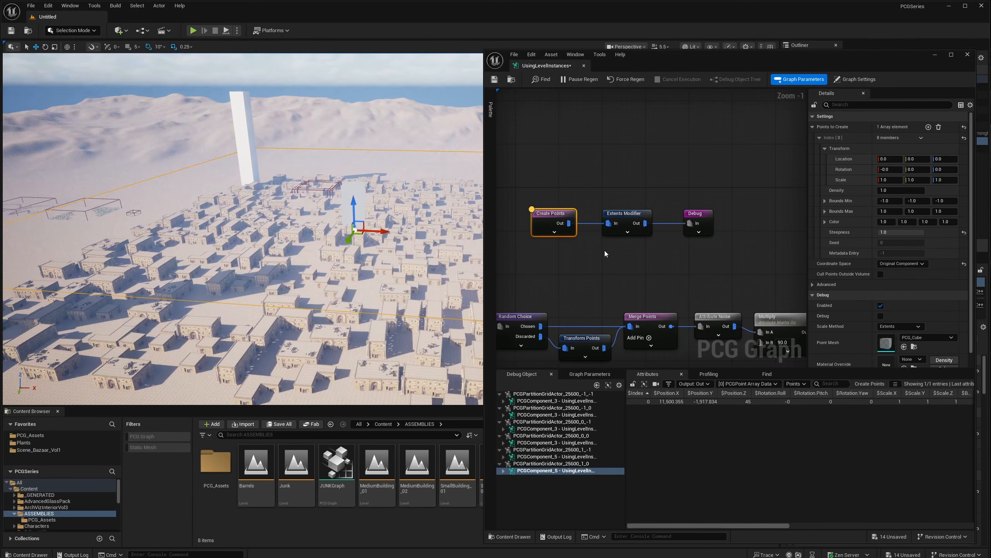
- Nudge Create Points left in the graph and fly the viewport over the generated town buildings
right_drag(605, 253, 638, 261)
drag(582, 222, 571, 222)
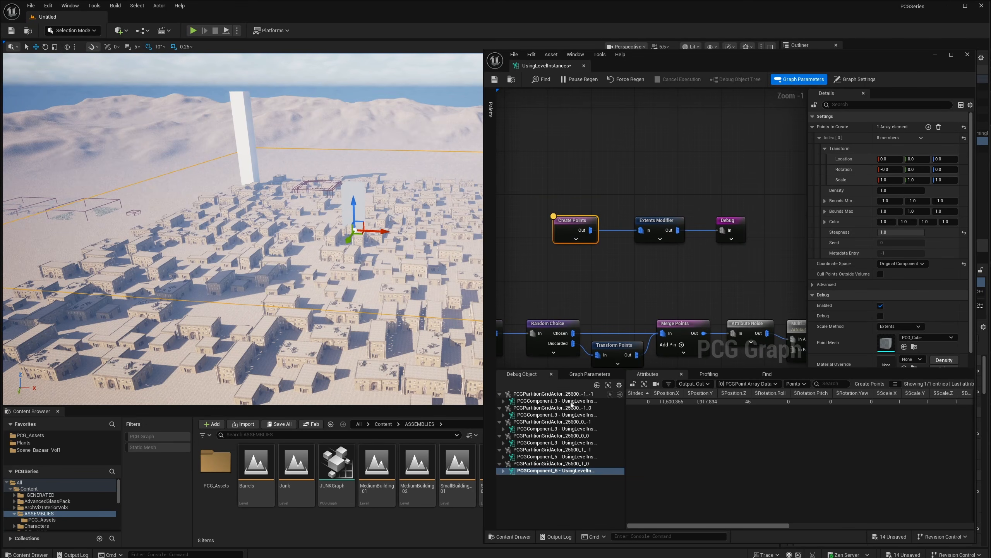
key(w)
mouse_move(344, 253)
right_down()
mouse_move(338, 247)
mouse_move(344, 253)
right_up()
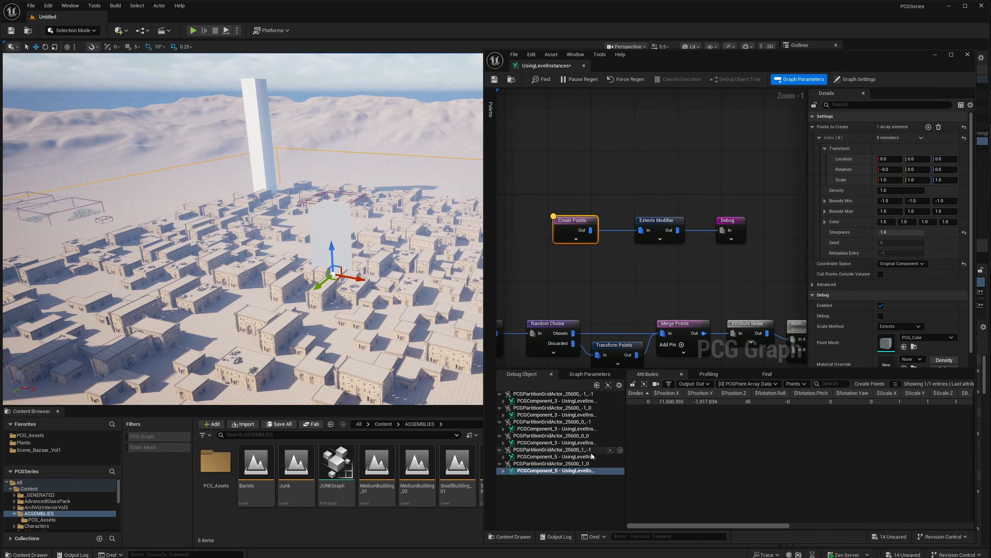
mouse_move(384, 282)
right_down()
mouse_move(383, 303)
mouse_move(379, 279)
right_up()
key(s)
key(w)
right_drag(319, 287, 351, 284)
click(313, 282)
key(w)
- Move the graph editor aside, minimize it, and select the UsingLevelInstances PCG volume
drag(899, 58, 860, 272)
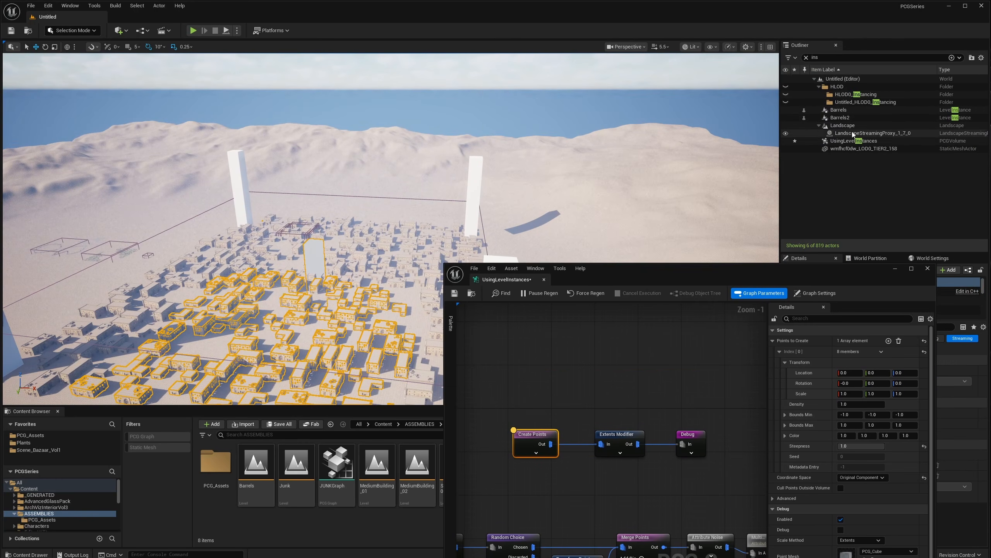
click(895, 271)
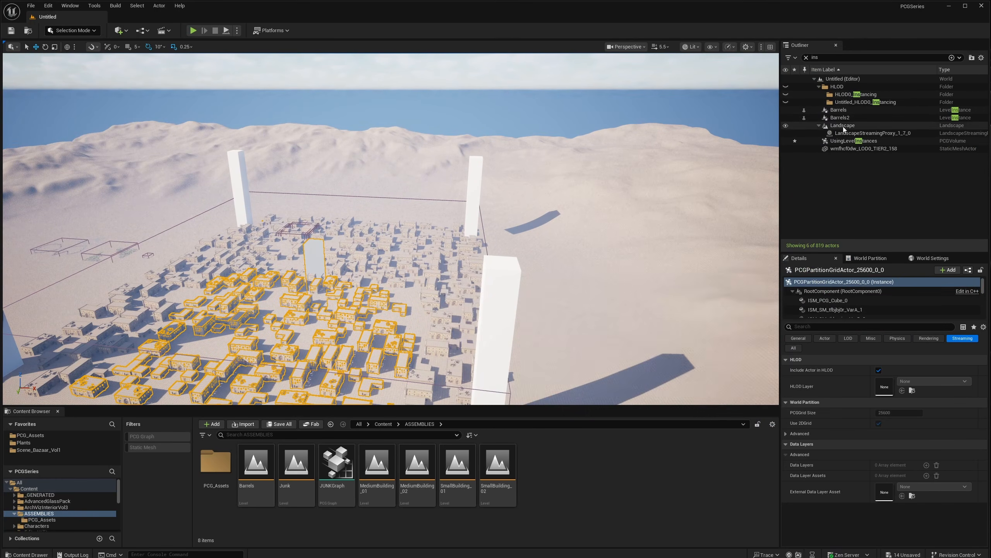
click(851, 142)
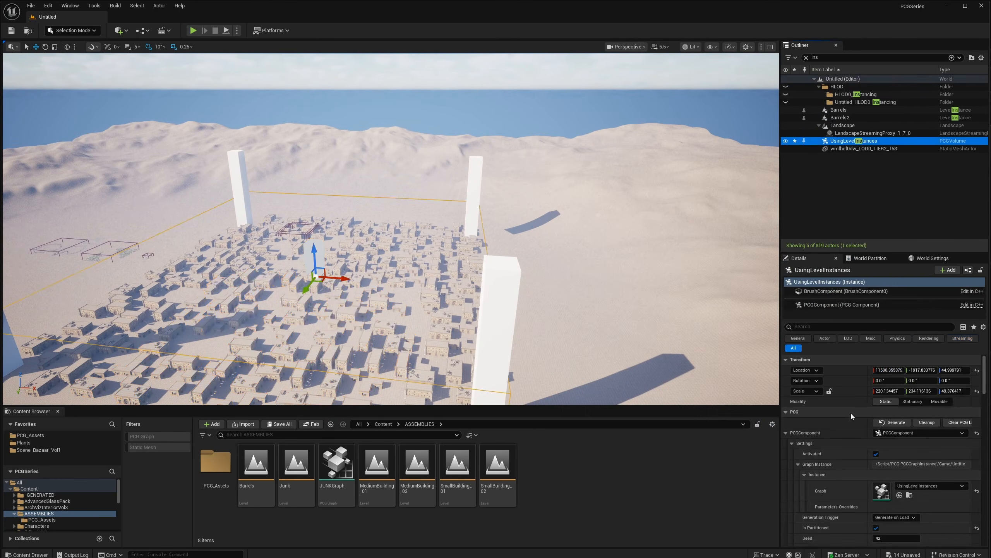
- Give the UsingLevelInstances volume Scale X 320.134457, then reopen its PCG graph
click(888, 392)
click(888, 392)
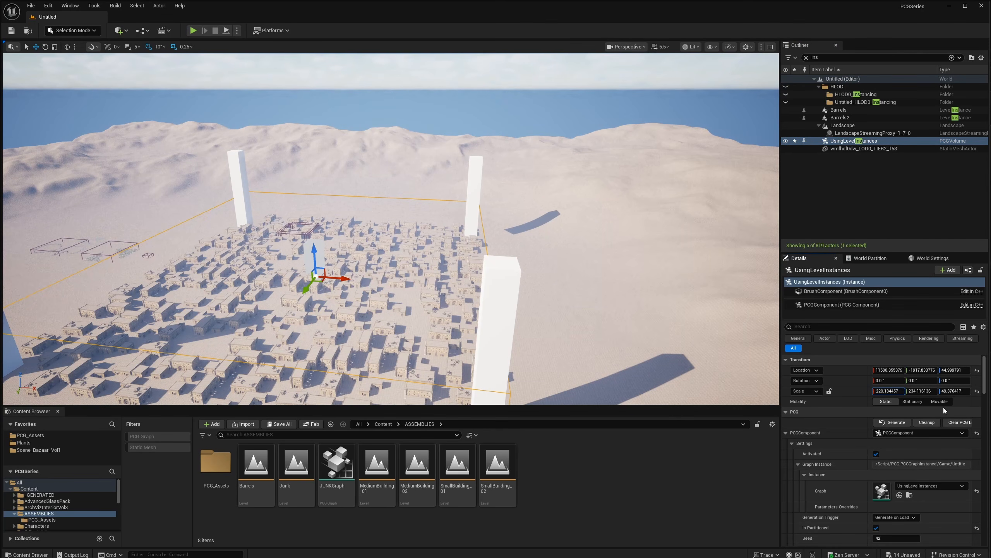
key(Return)
right_drag(503, 281, 434, 292)
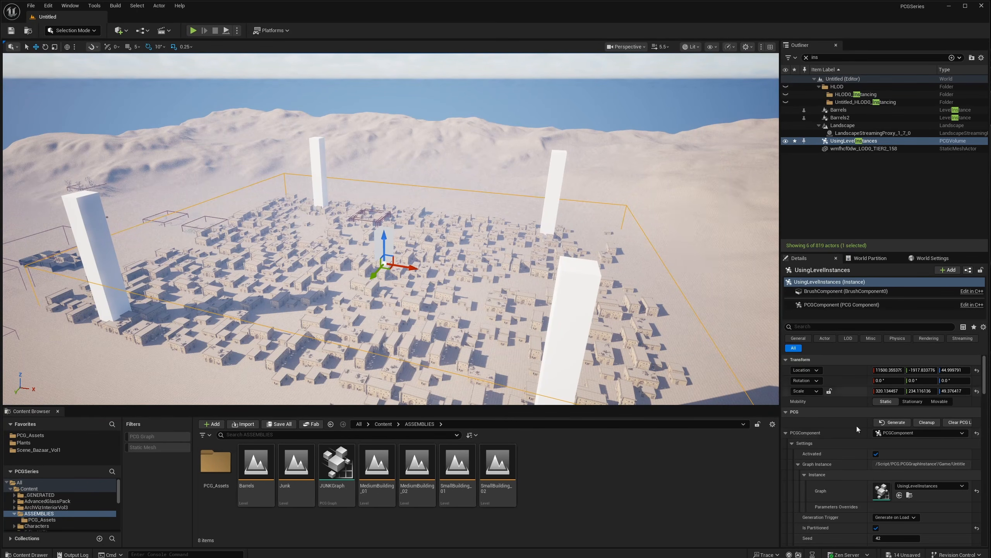
double_click(881, 490)
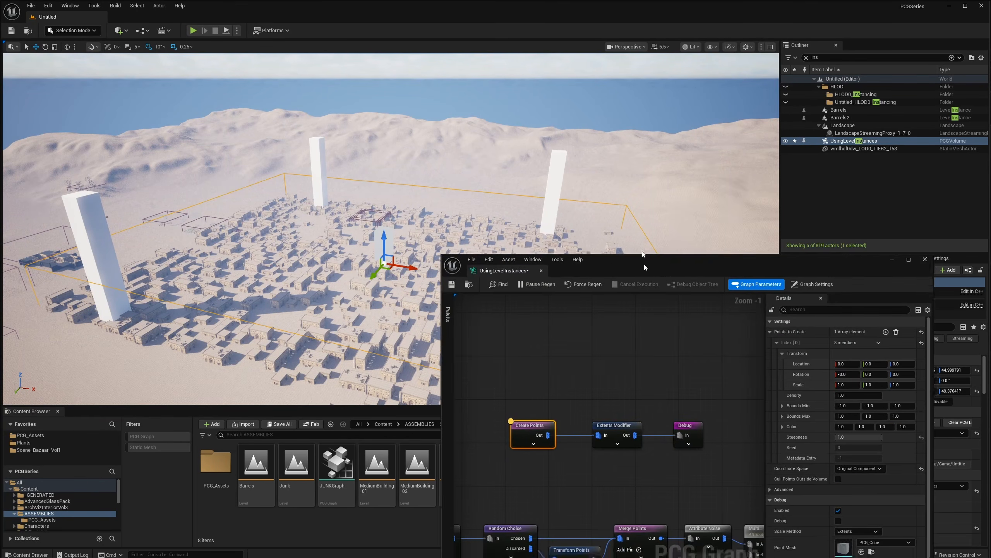
- Force-regenerate the graph and debug the first partition's PCG component
drag(644, 268, 614, 66)
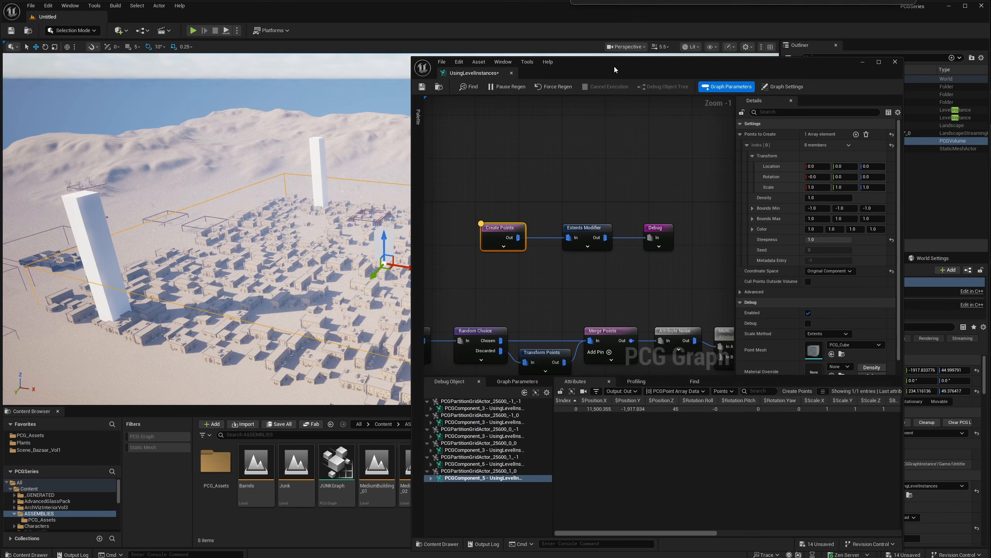
click(548, 87)
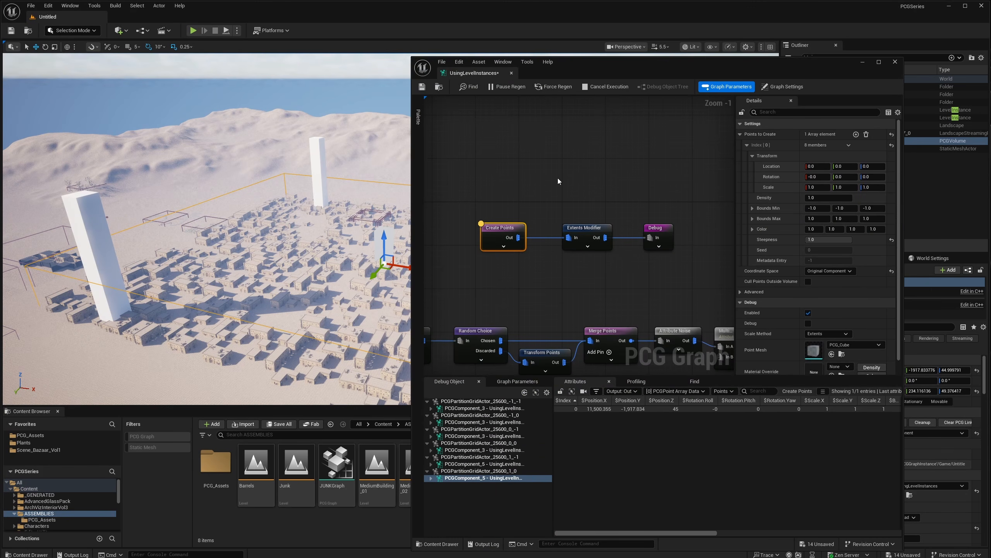
click(455, 409)
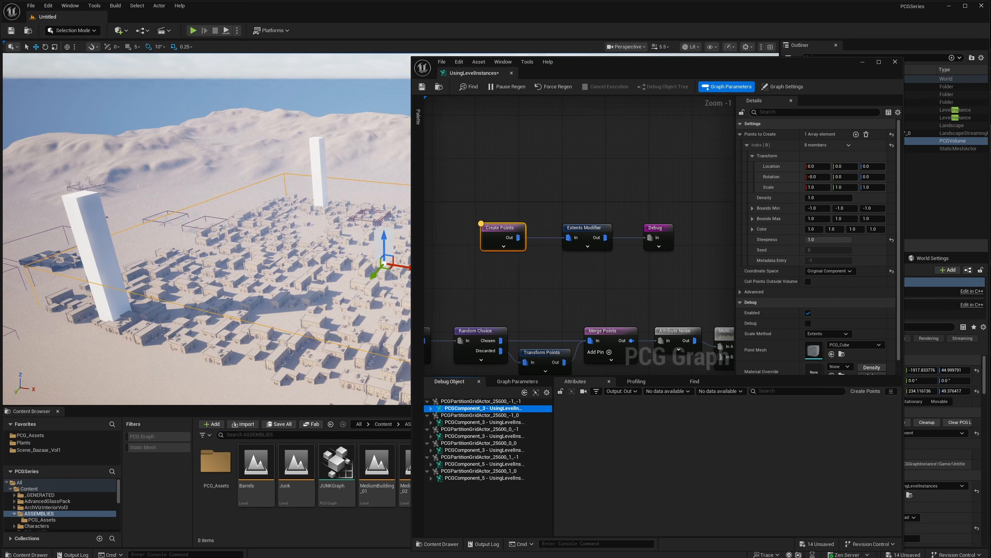
- Slide the PCG volume left to X 8835.64, Y −250.55 and minimize the graph editor
right_drag(304, 249, 344, 270)
drag(304, 219, 238, 242)
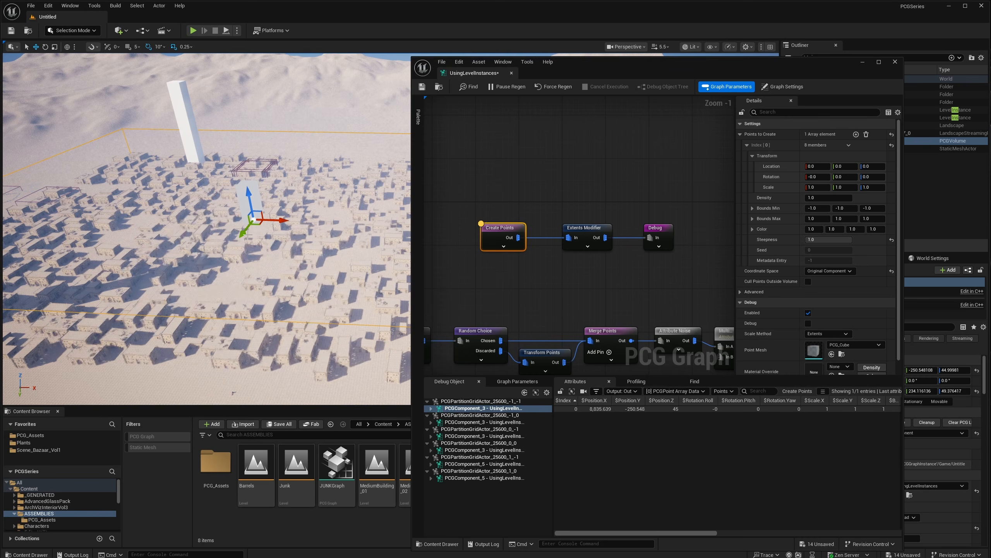
click(863, 62)
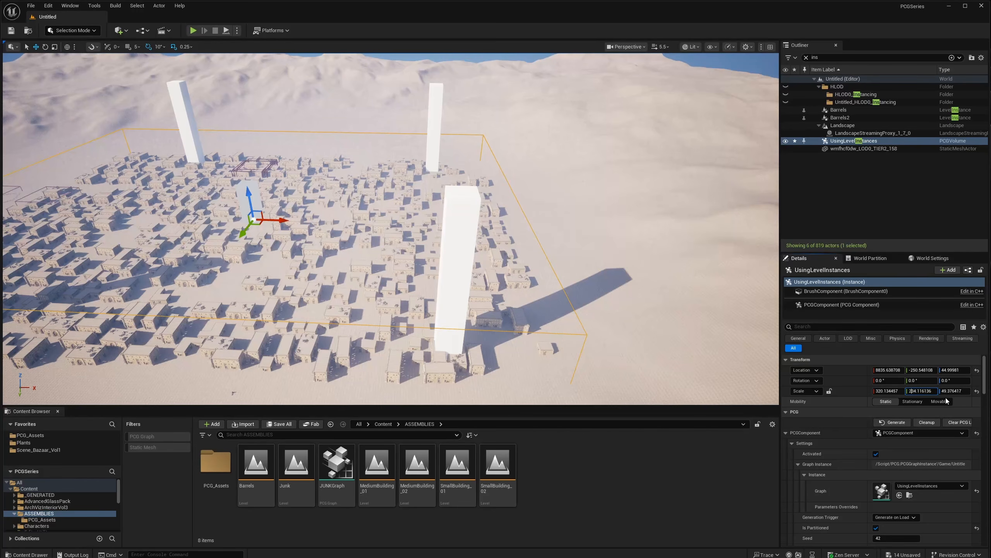
- Move the volume along Y to −9363.94, reopen its PCG graph and force a regeneration
key(Return)
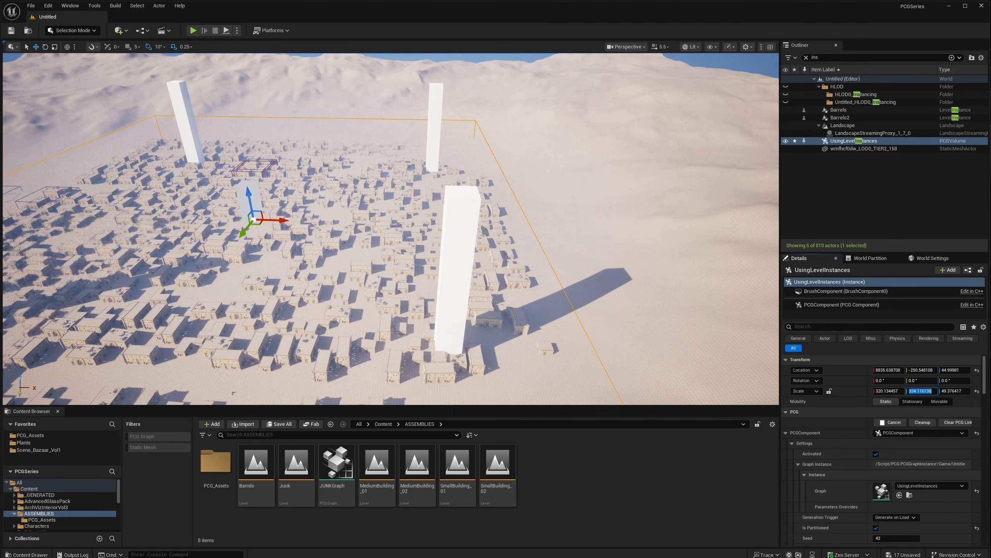
right_drag(547, 265, 472, 283)
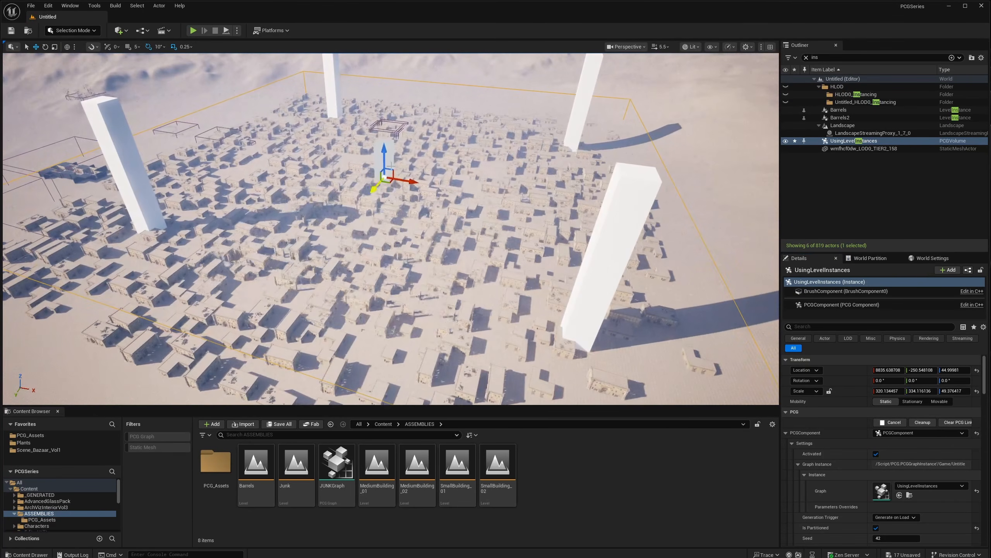
drag(373, 188, 396, 161)
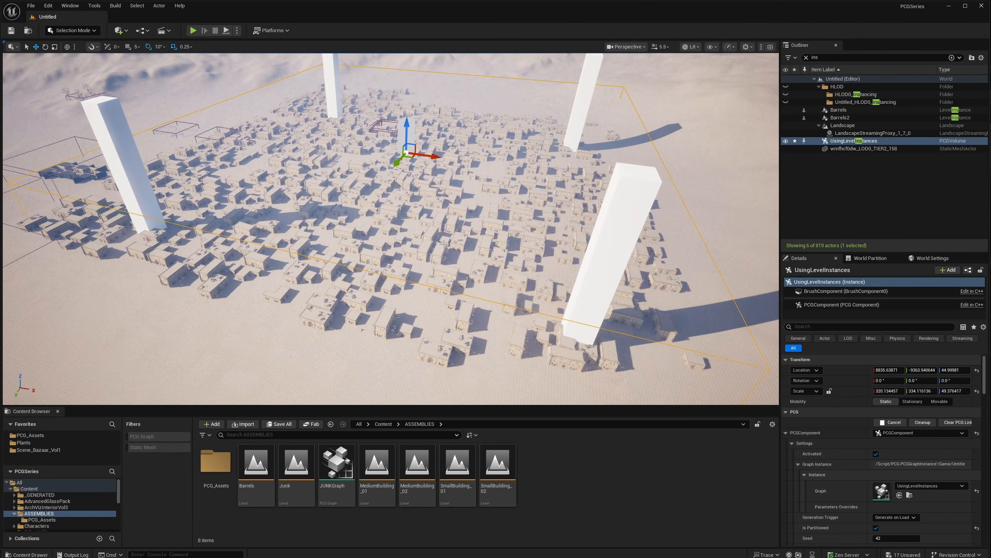
double_click(881, 491)
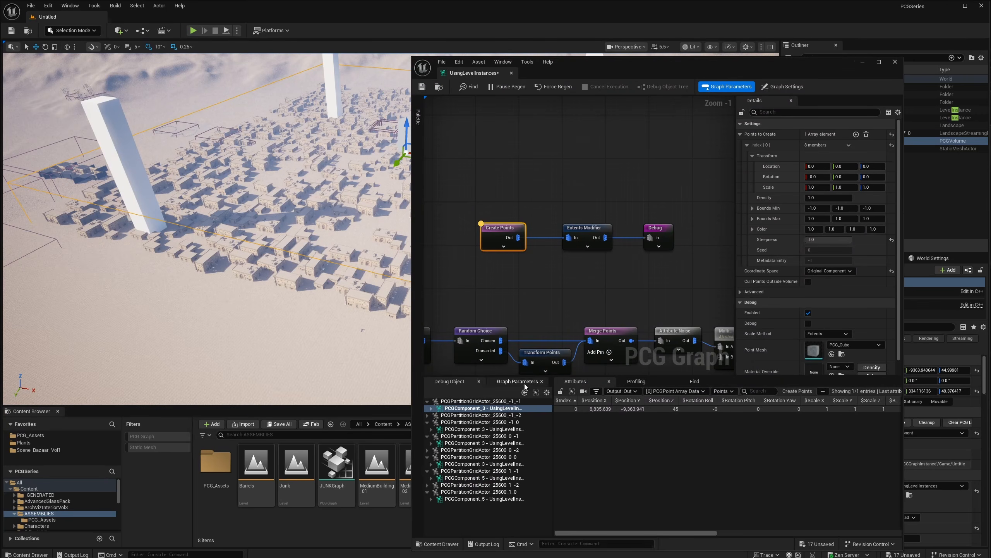
click(553, 88)
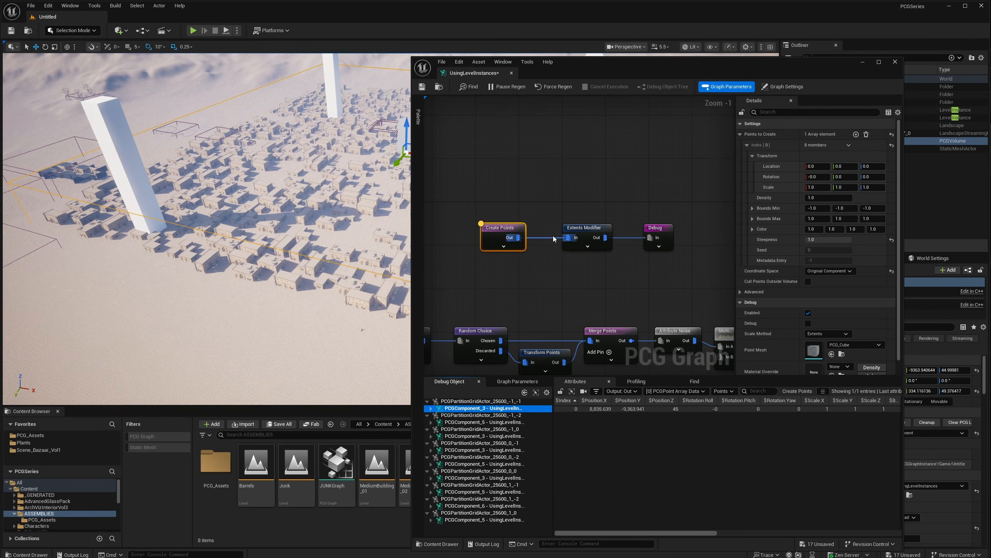
- Pan the graph to the Extents Modifier node and check its extents of 1000, 1000, 5000
right_drag(366, 242, 386, 228)
key(w)
key(s)
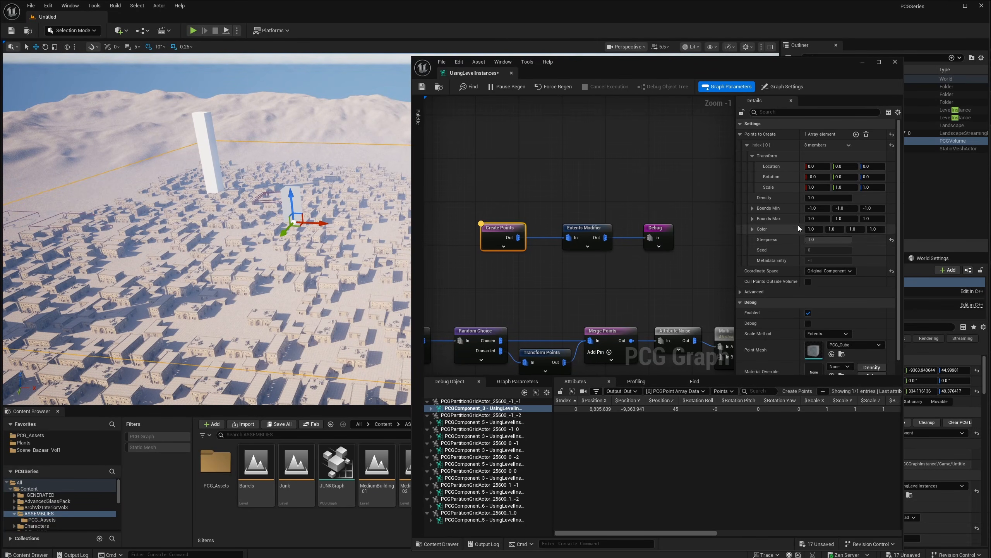
right_drag(531, 265, 578, 254)
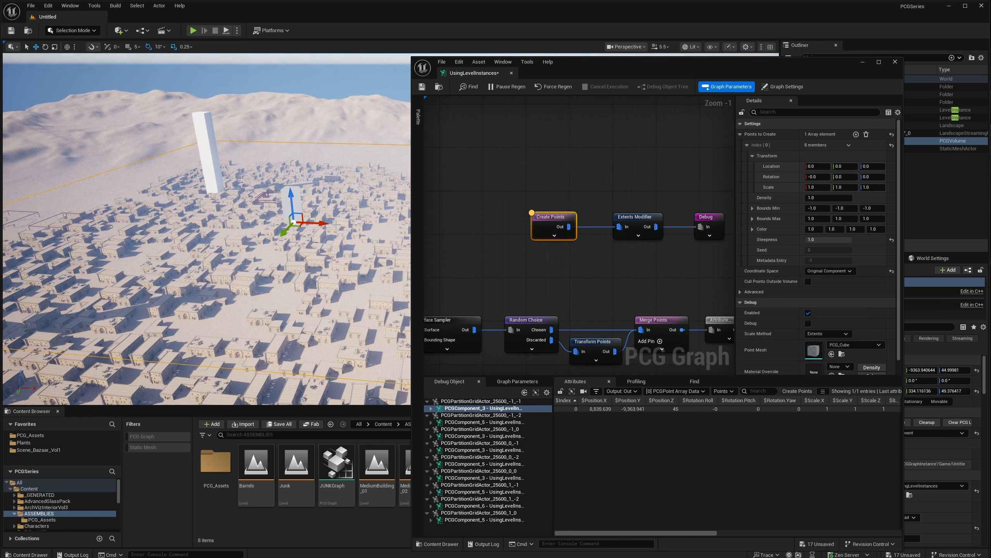
right_drag(515, 227, 529, 193)
drag(601, 198, 602, 198)
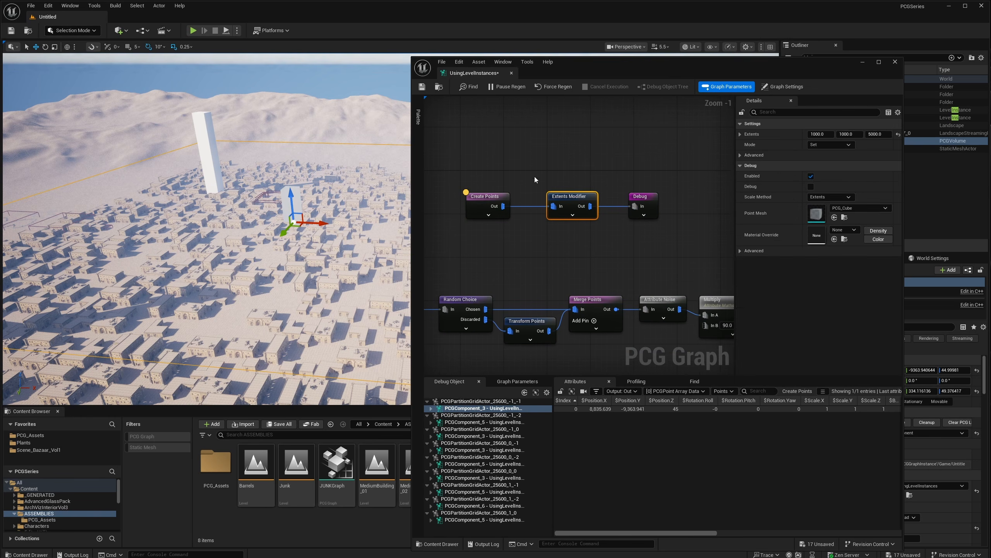
click(525, 191)
right_drag(482, 238, 498, 232)
- Add a Get Actor Data node with its mode set to Get Single Point
right_click(486, 235)
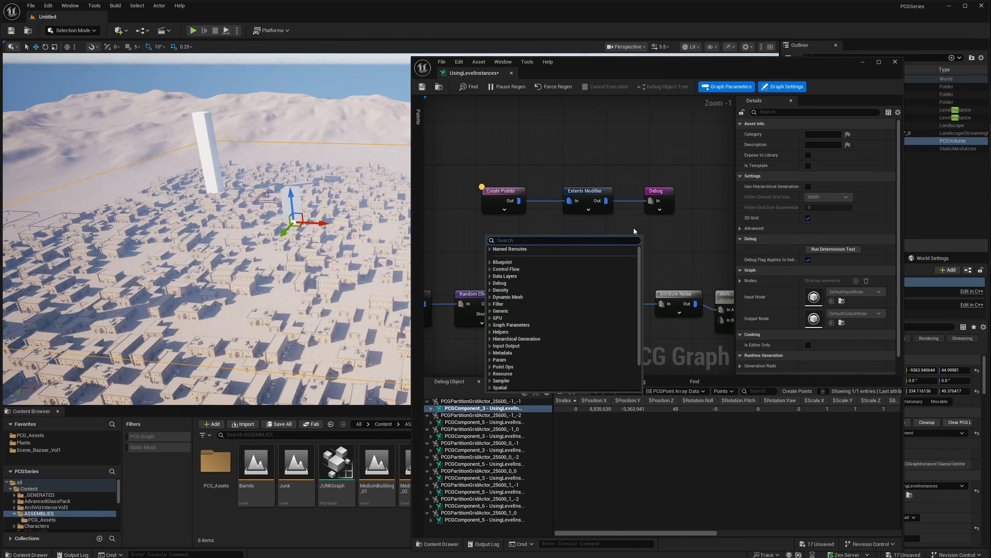
text(get act)
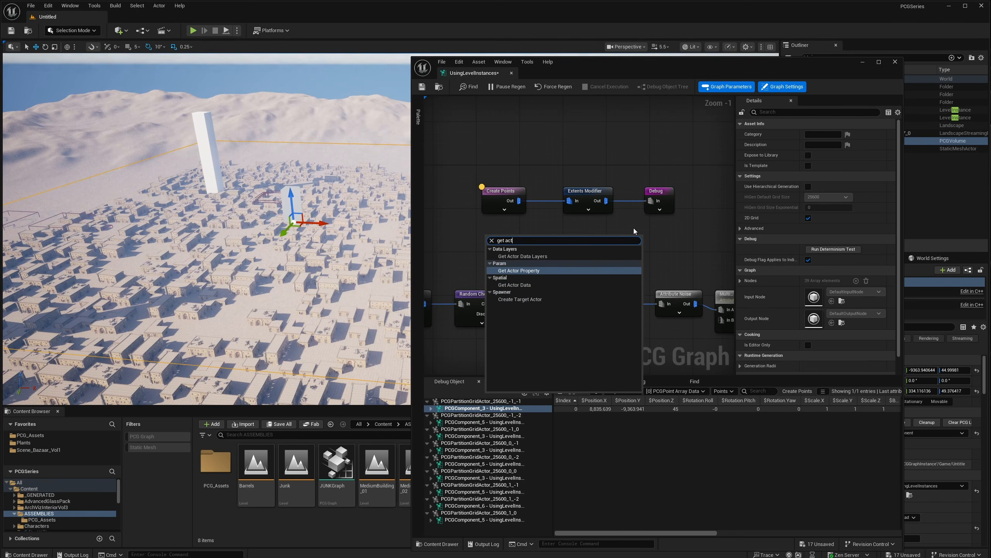
key(Down)
key(Return)
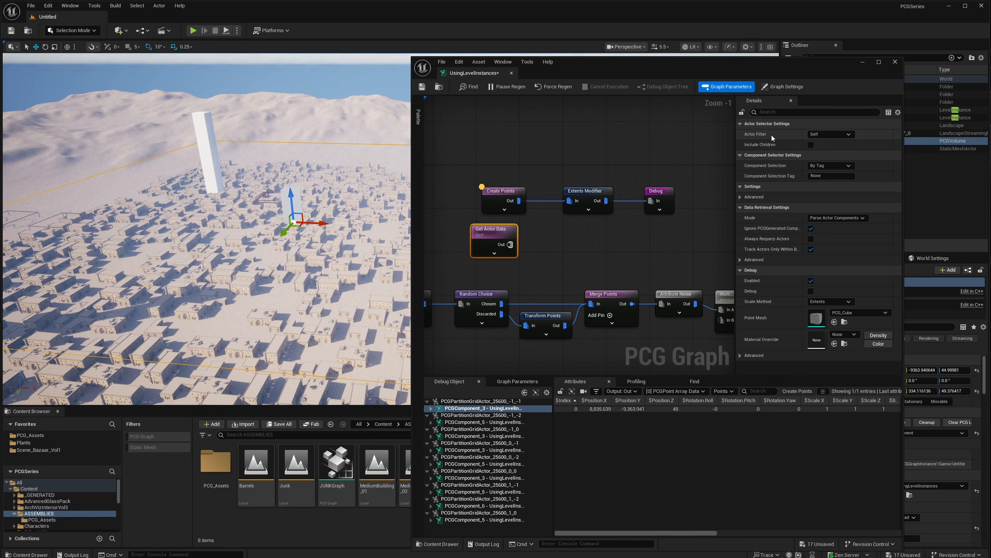
drag(656, 59, 654, 65)
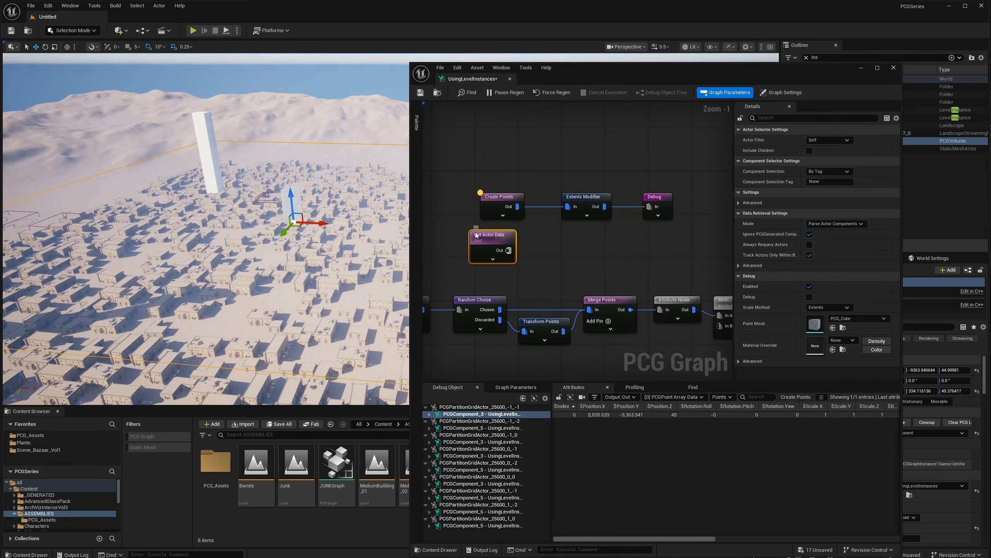
drag(604, 73, 633, 62)
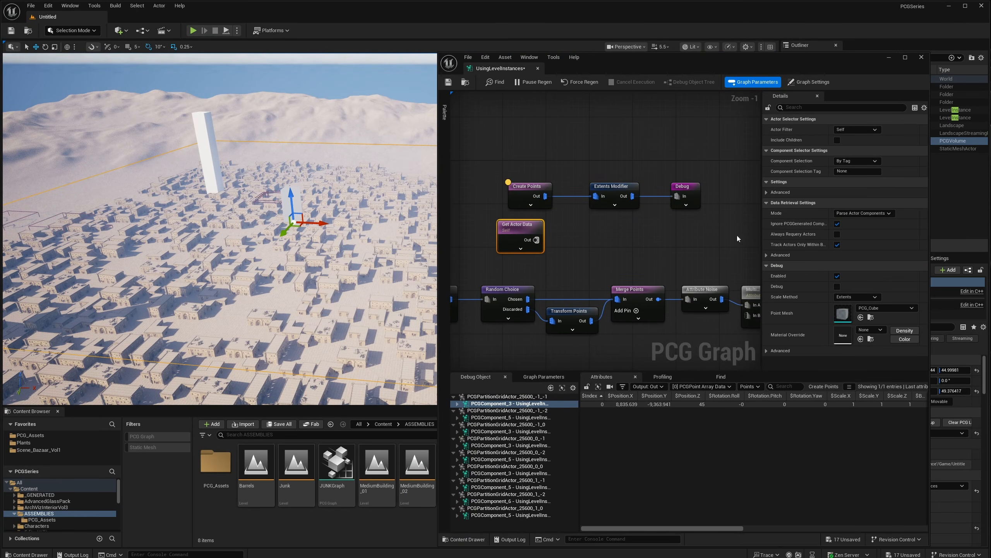
click(837, 213)
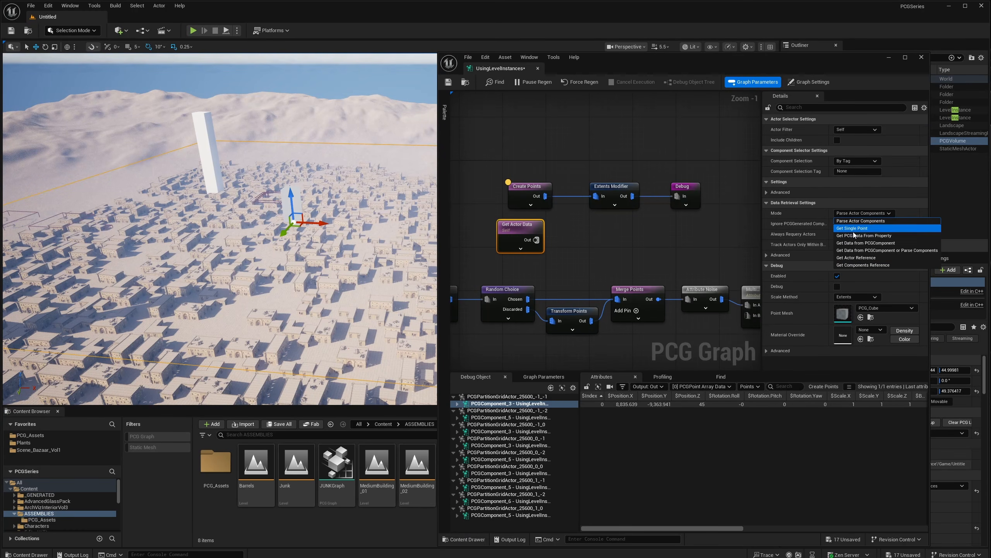
click(855, 228)
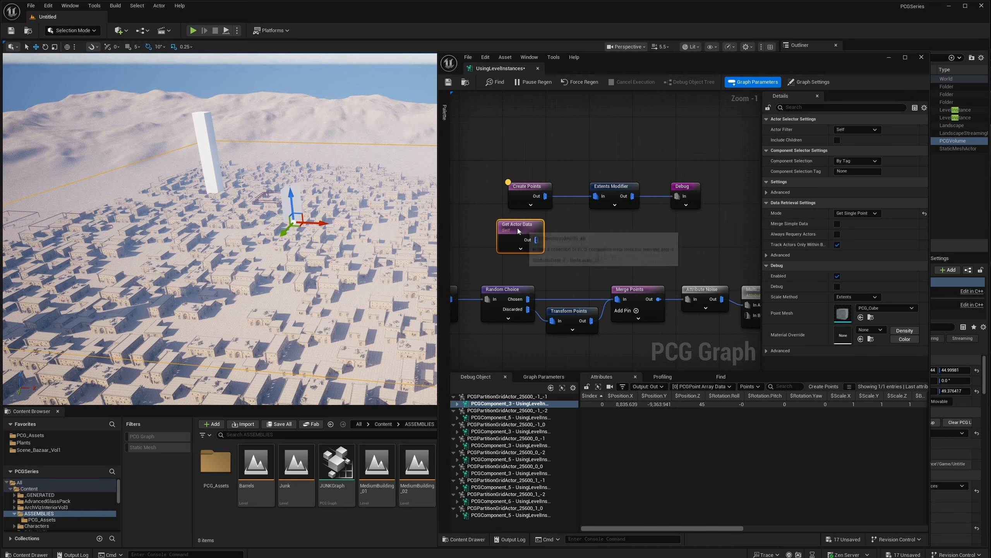
- Create an Intersection node from Create Points and shift Extents Modifier and Debug right
drag(523, 219, 518, 244)
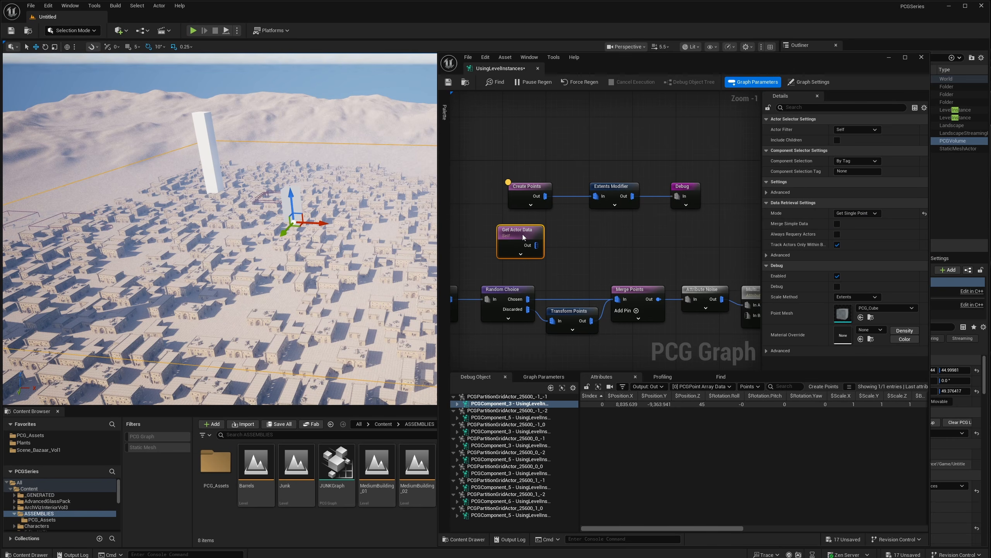
drag(538, 187, 580, 228)
text(intersection)
key(Return)
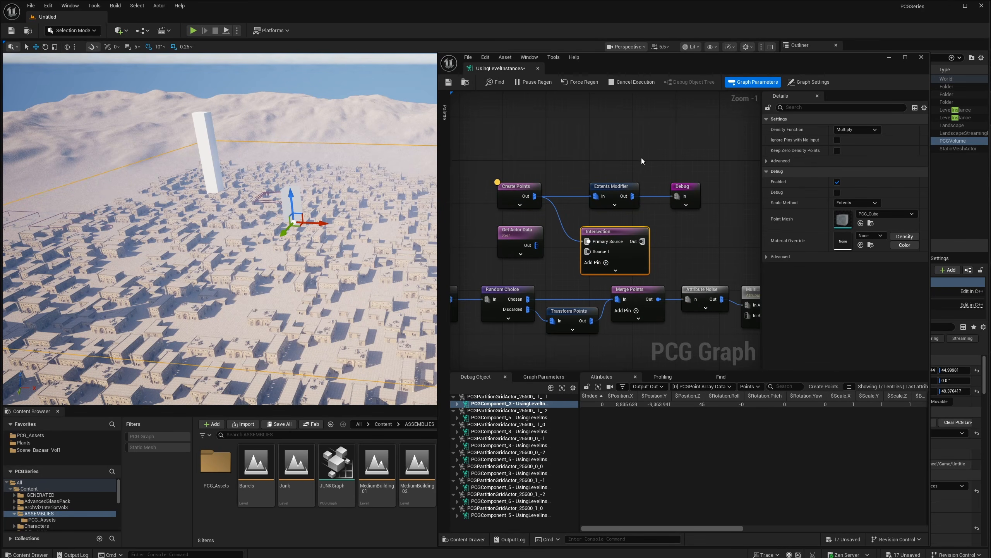
drag(633, 160, 753, 195)
drag(626, 235, 612, 204)
- Wire Get Actor Data into the Intersection, feed it to Extents Modifier, and inspect its output
drag(533, 246, 574, 217)
right_drag(654, 247, 625, 252)
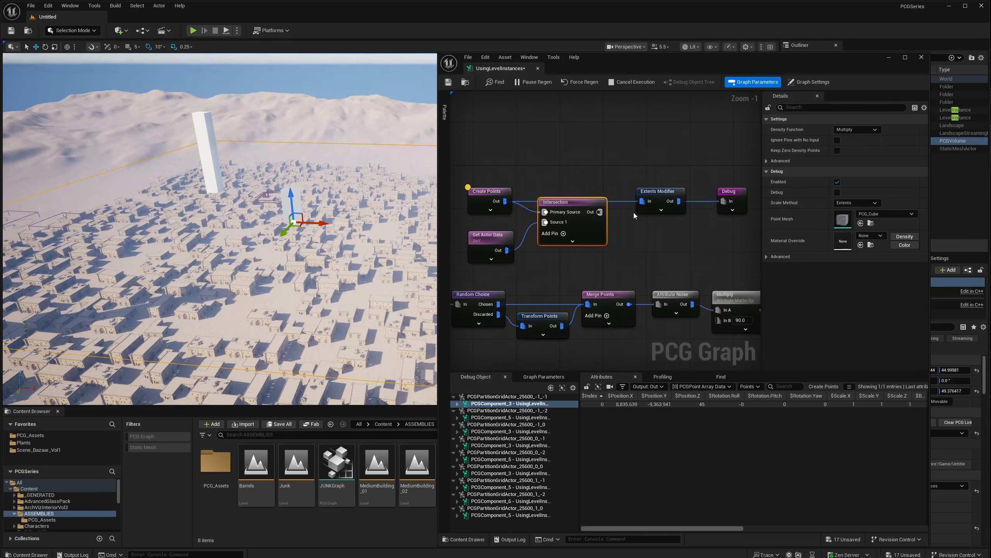
drag(599, 213, 642, 203)
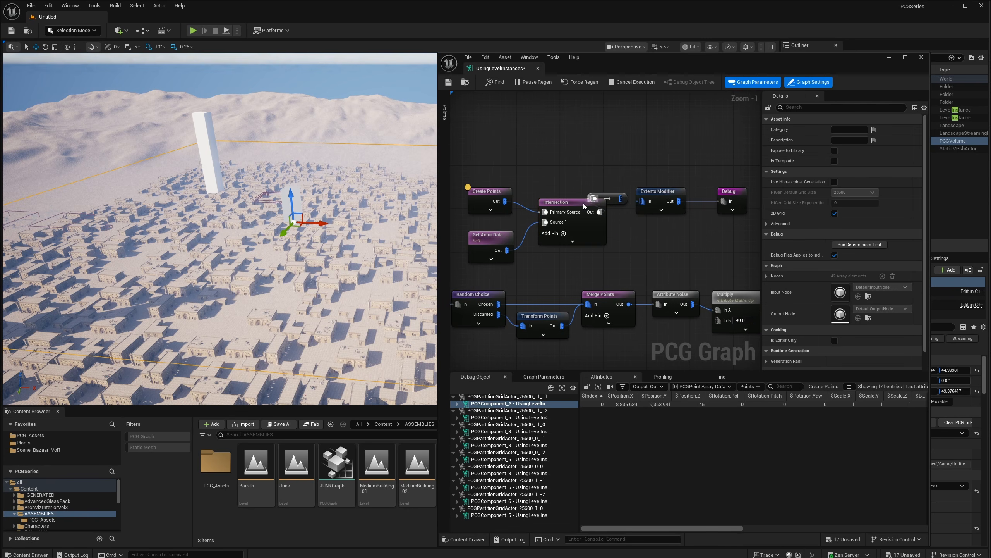
drag(583, 203, 552, 189)
drag(621, 199, 643, 202)
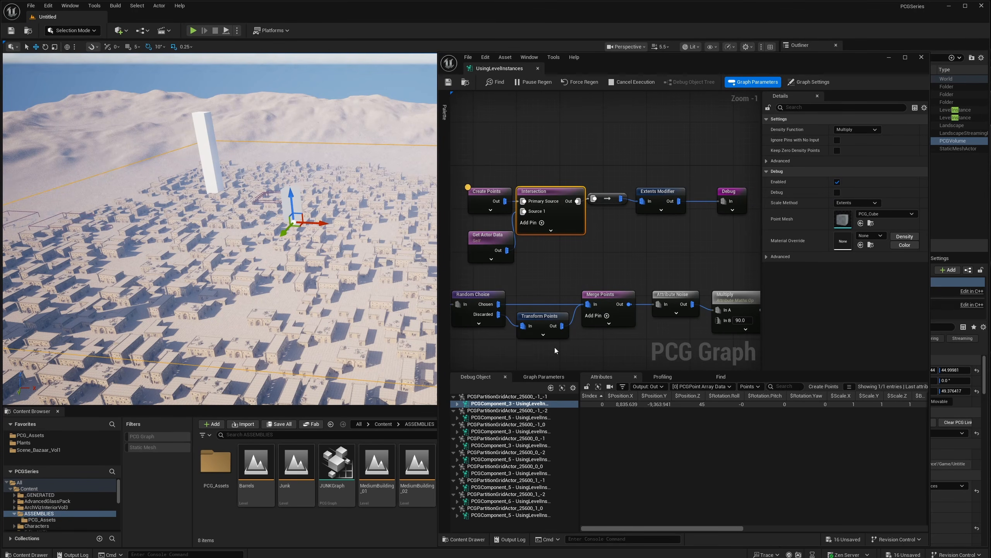
key(a)
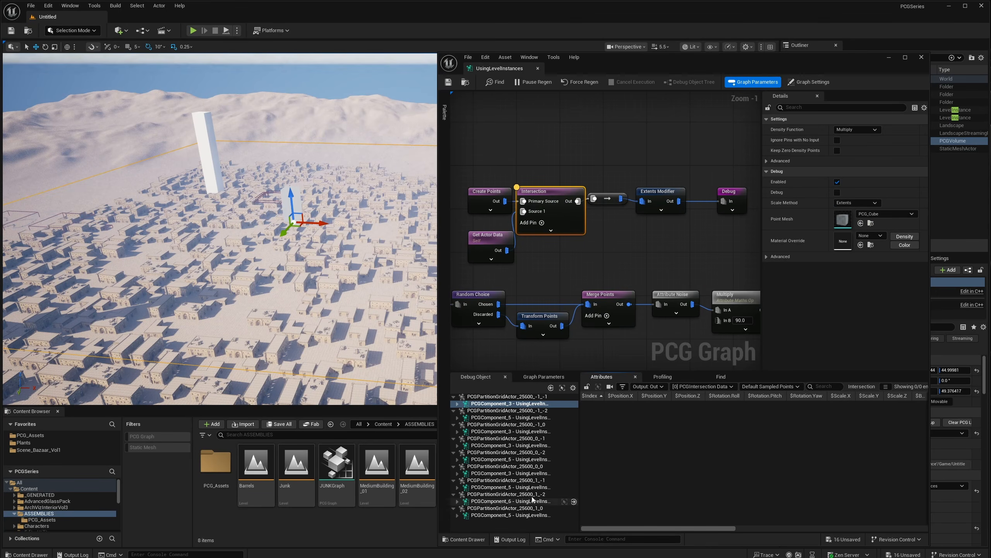
- Debug the PCG components in grid cells -1_-2, -1_0, 0_-1, 0_-2, 0_0, 1_-1 and 1_-2
click(507, 417)
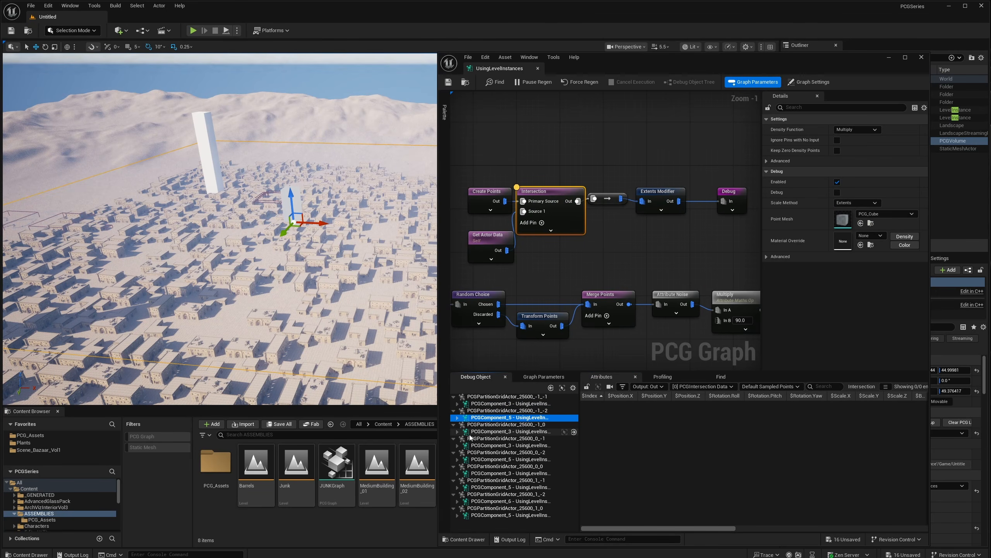
click(470, 434)
click(480, 447)
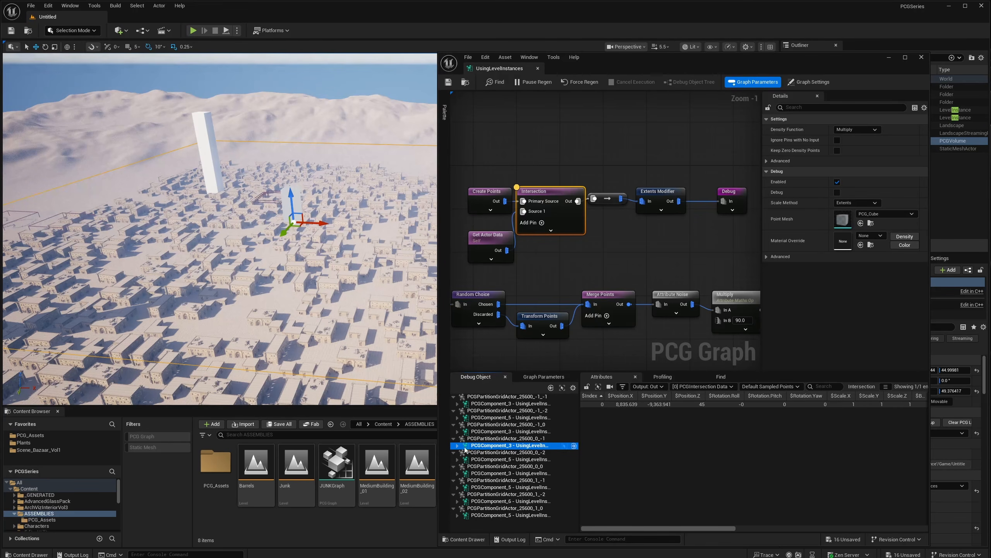
click(475, 460)
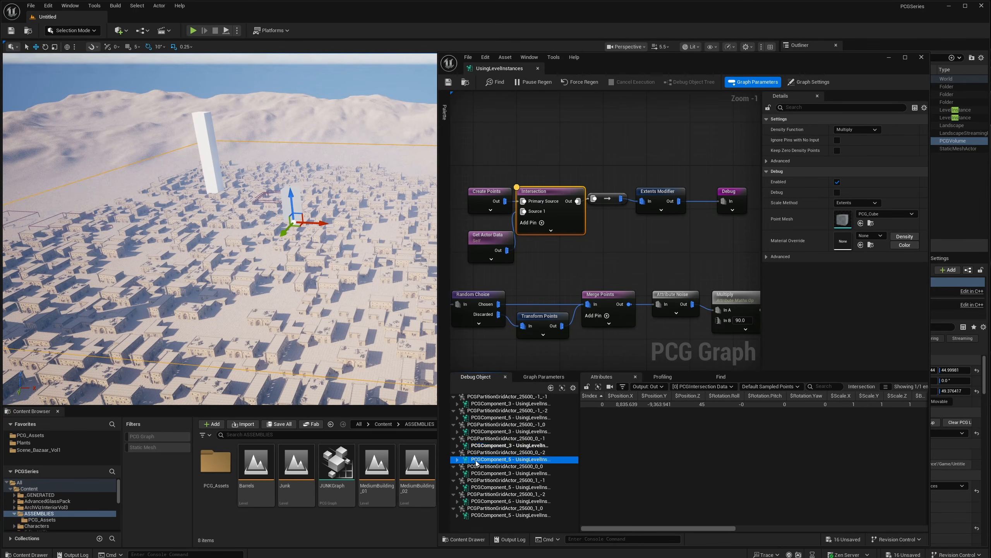
click(477, 474)
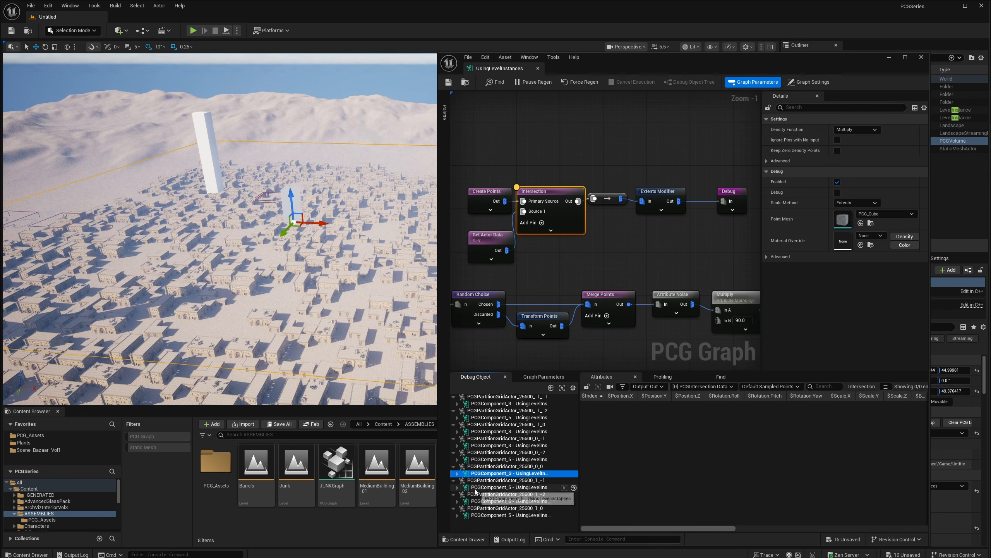
click(475, 487)
click(493, 501)
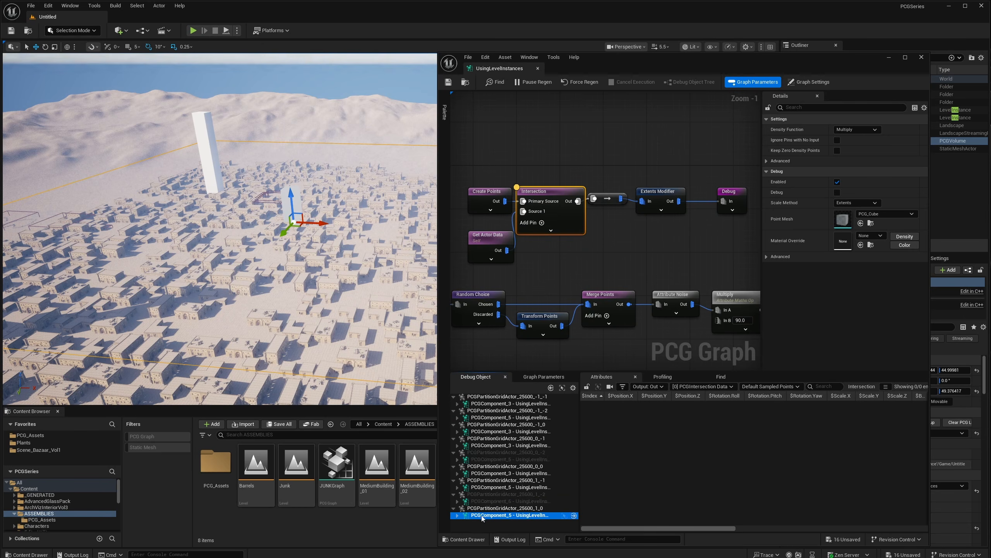
- Settle on the 0_-1 component, showing one point at X 8835.639, Y −9363.941
click(484, 487)
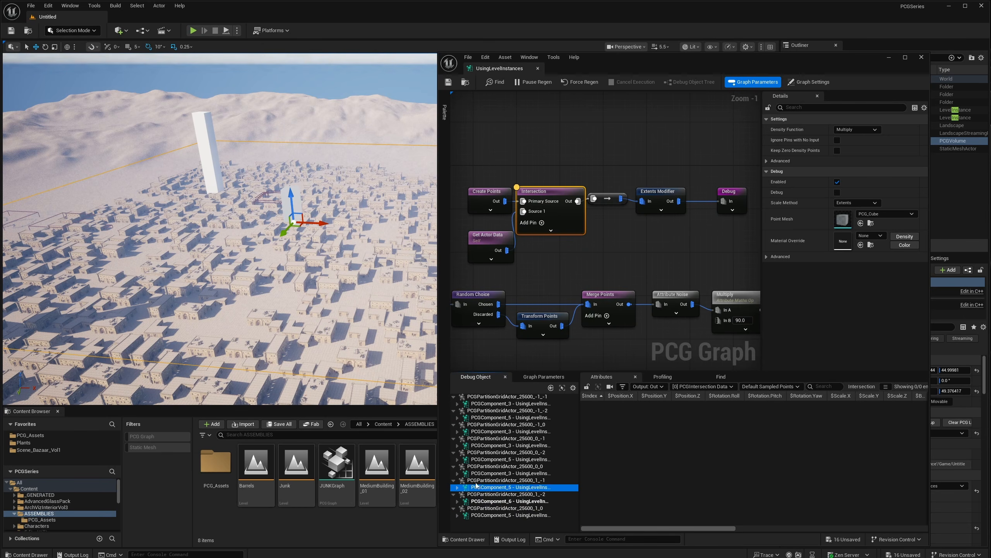
click(473, 460)
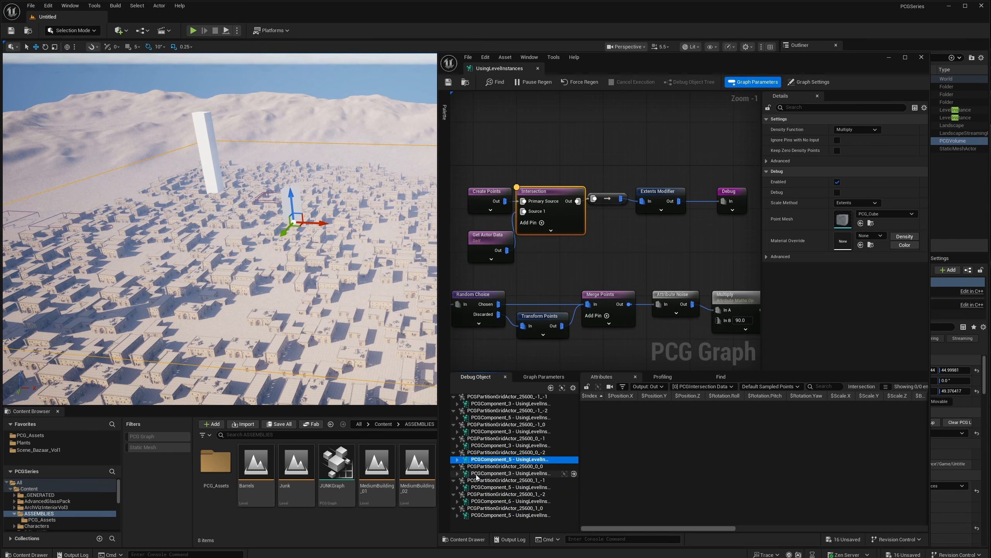
click(478, 473)
click(479, 447)
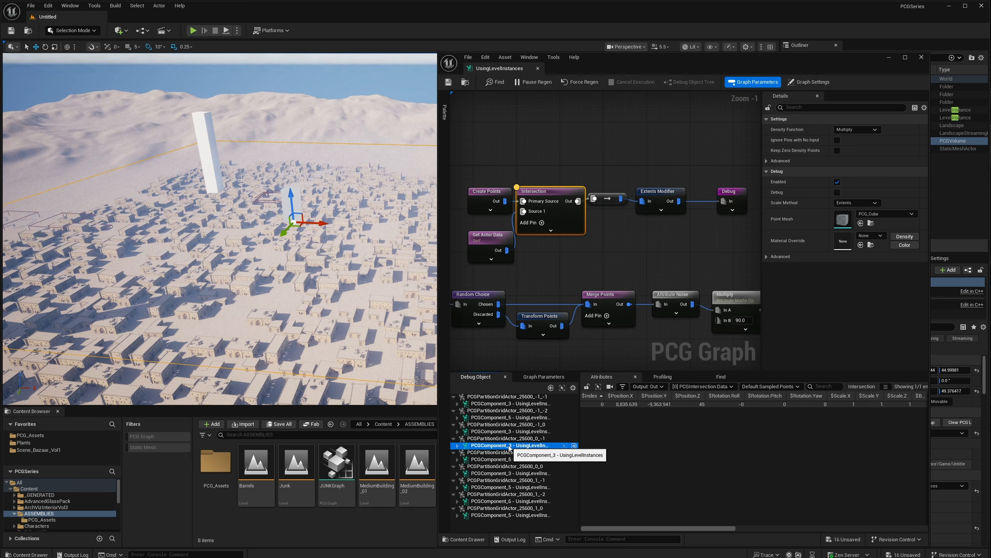
drag(551, 169, 559, 209)
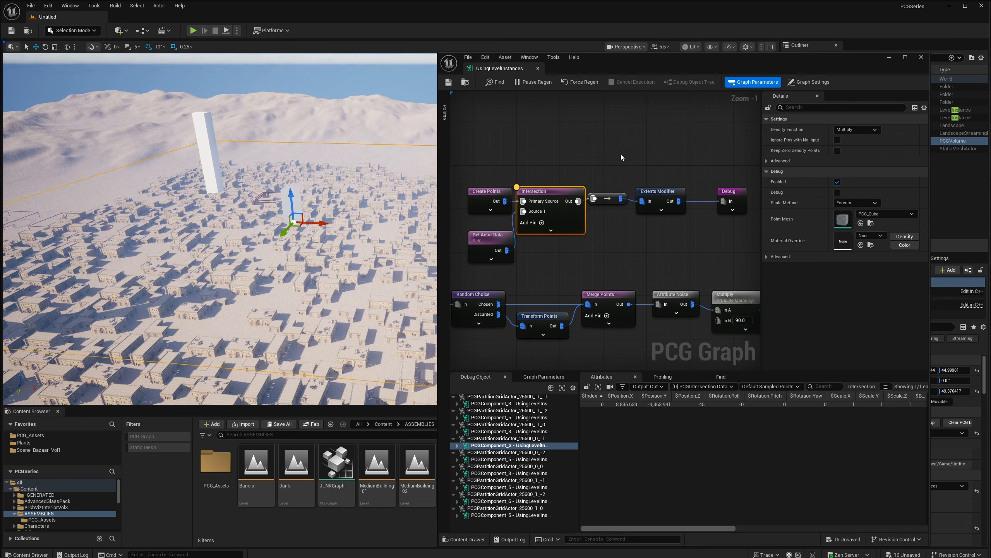
right_drag(554, 163, 532, 187)
- Add a Create Points Grid node with Cell Size X and Y of 1000
right_click(524, 169)
text(c)
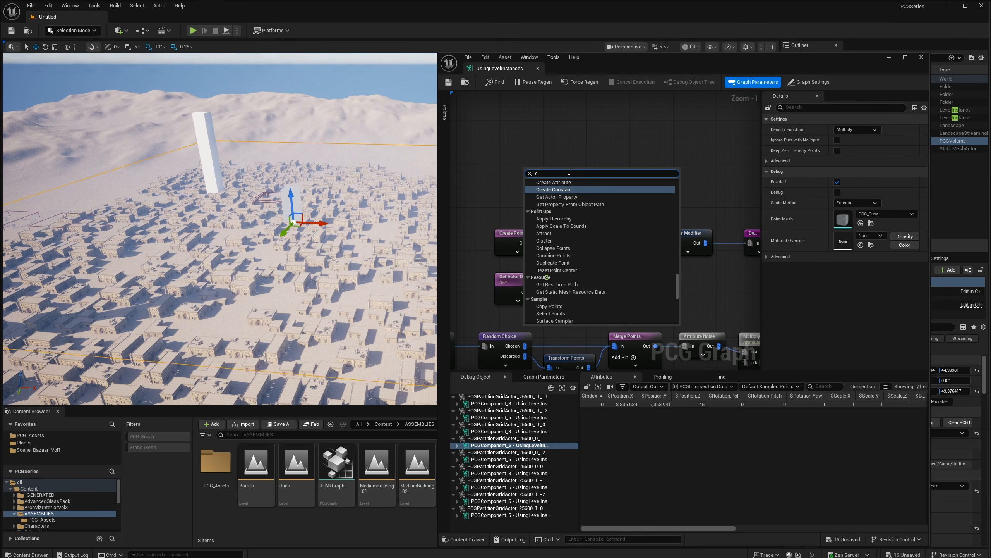
text(reate)
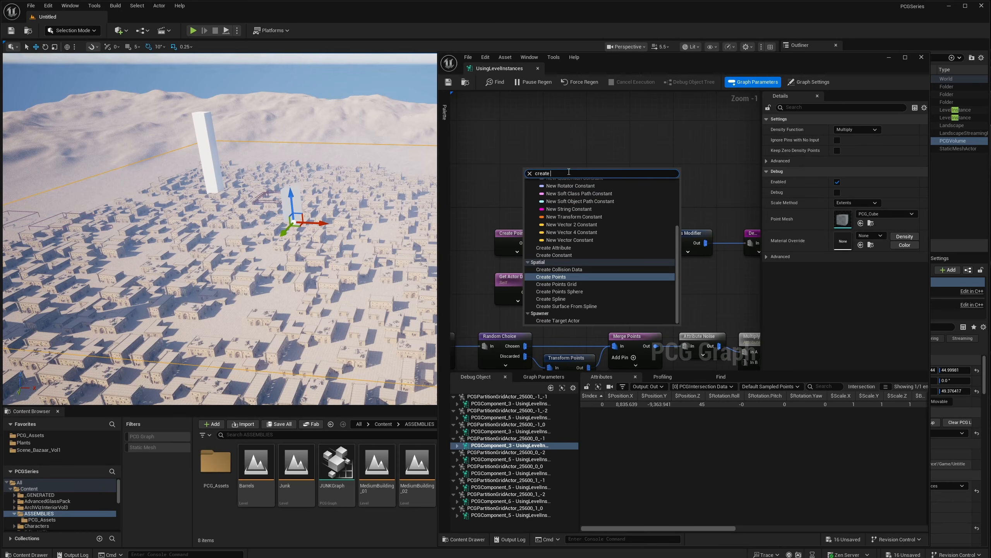
text( points)
key(Down)
key(Return)
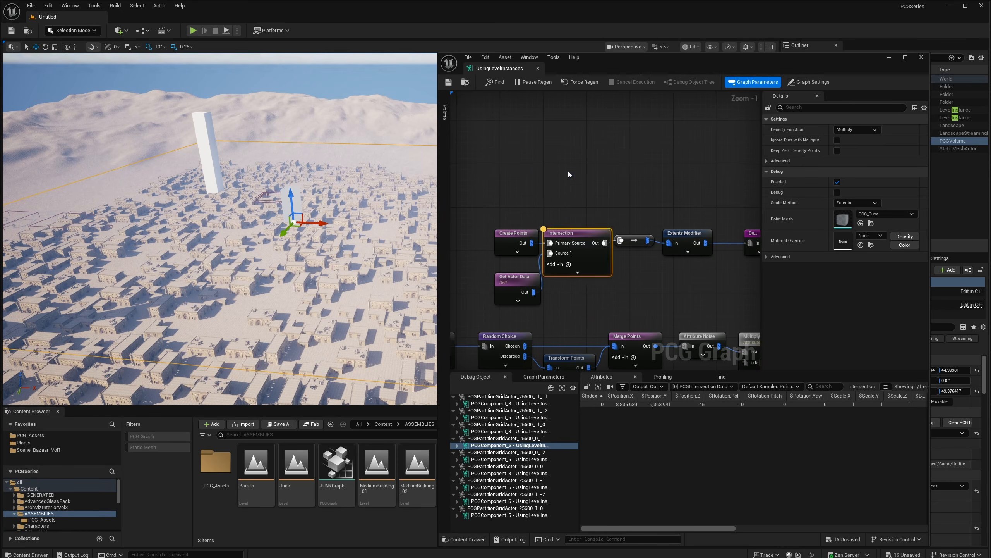
click(846, 140)
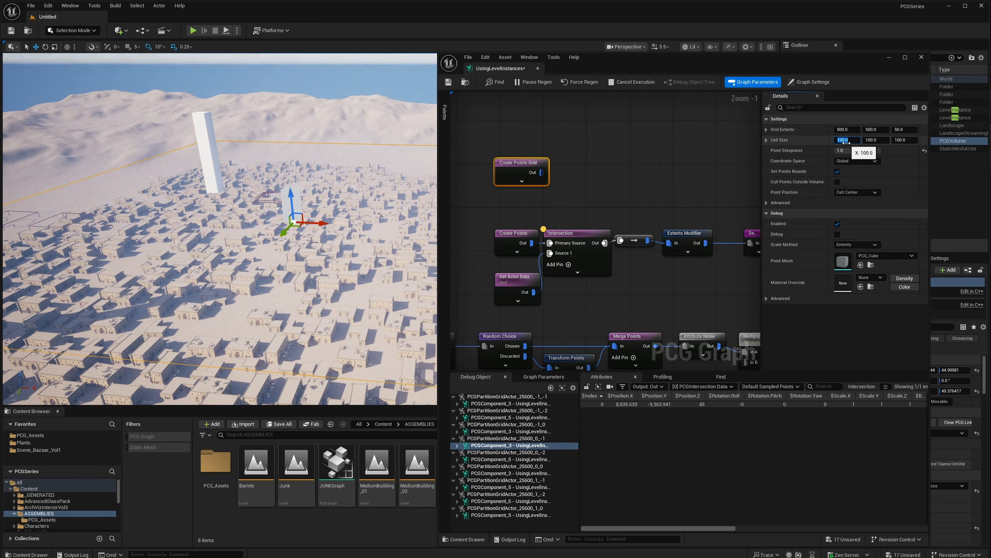
text(1000)
key(Tab)
text(100)
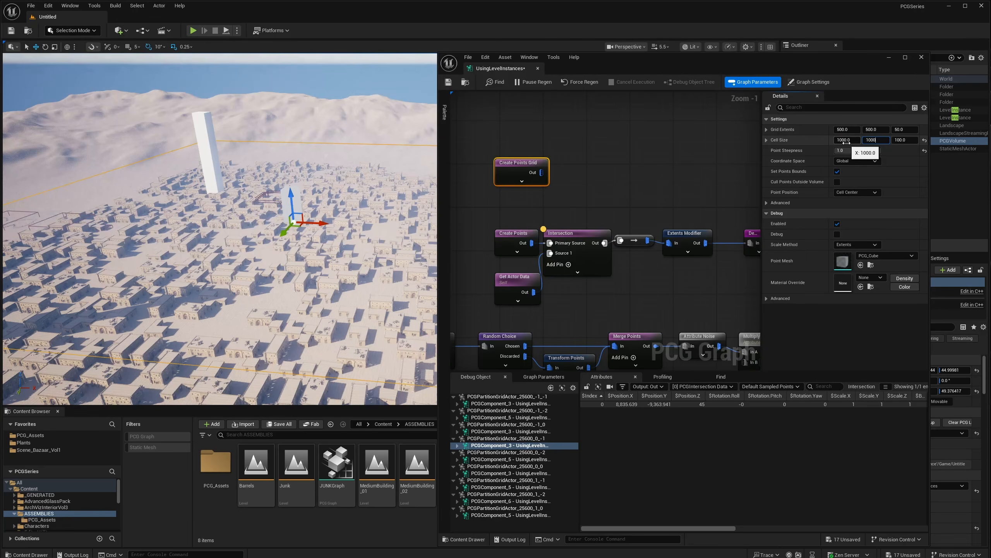
text(0)
key(Return)
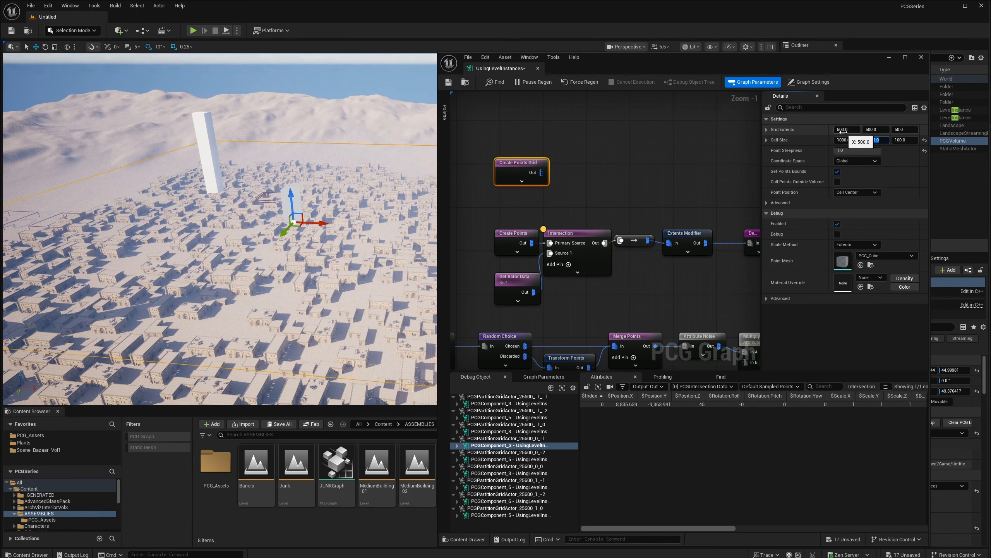
- Move the grid node up and search 'deb' from its Out pin for a Debug node
click(844, 130)
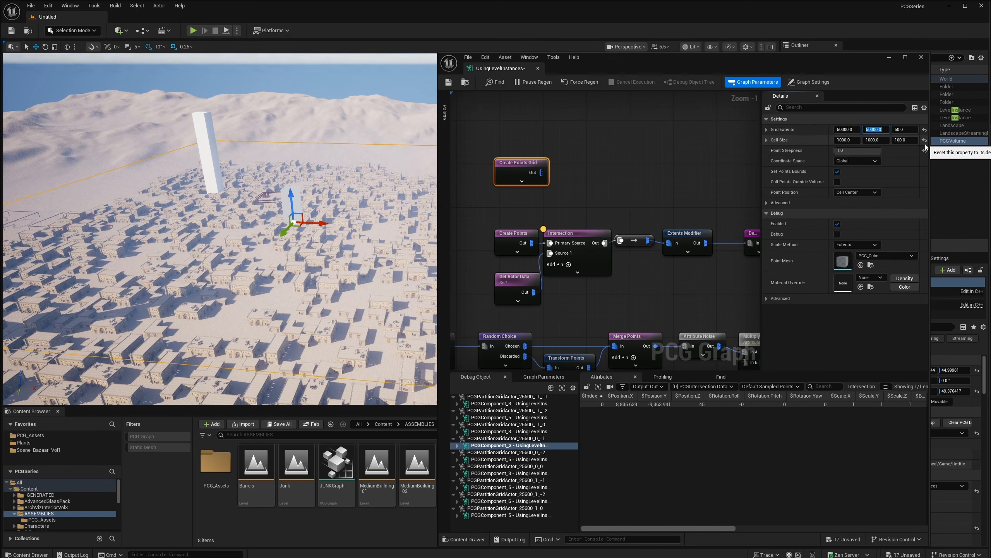
drag(519, 162, 583, 158)
text(deb)
click(591, 177)
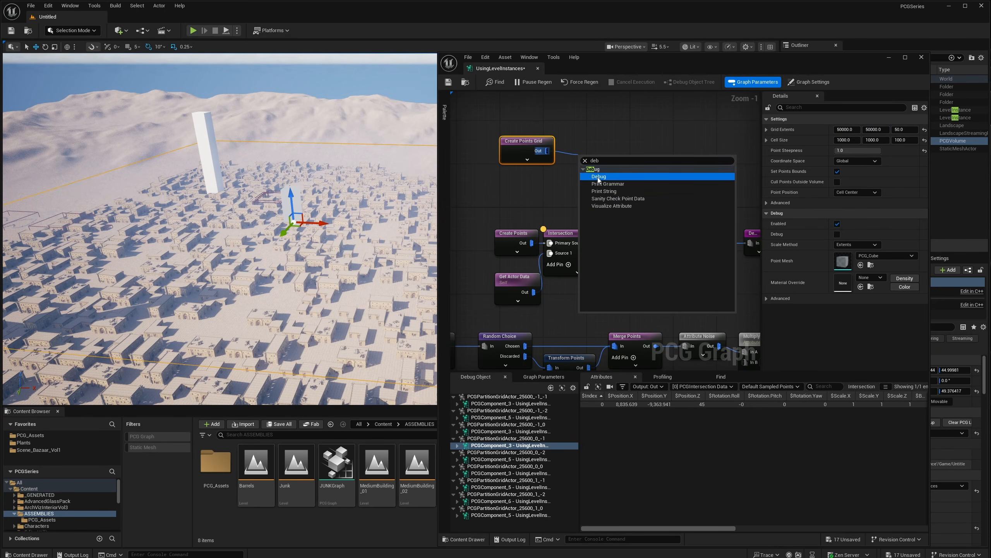
- Add the Debug node after Create Points Grid and set Grid Extents to 20000 × 20000
click(598, 178)
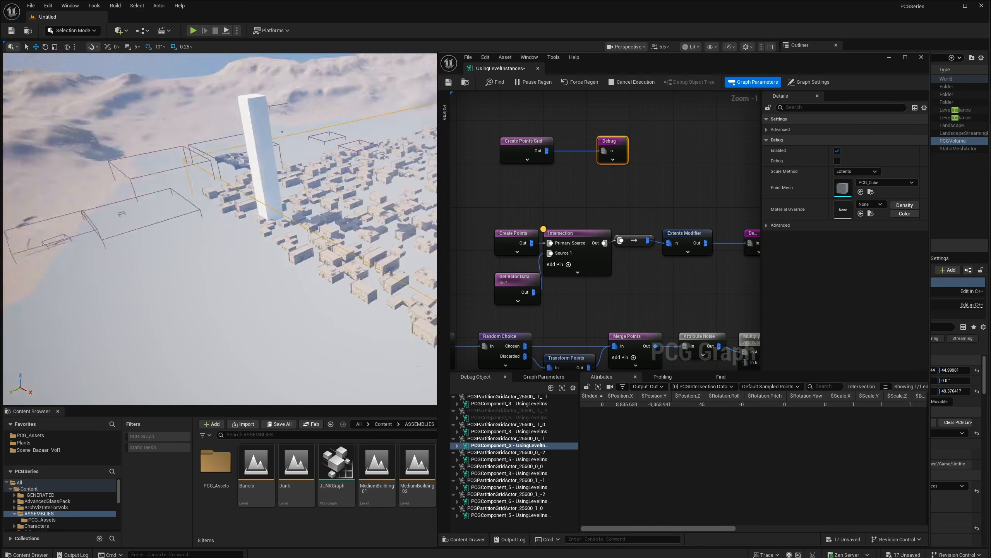
right_drag(242, 219, 312, 222)
click(517, 152)
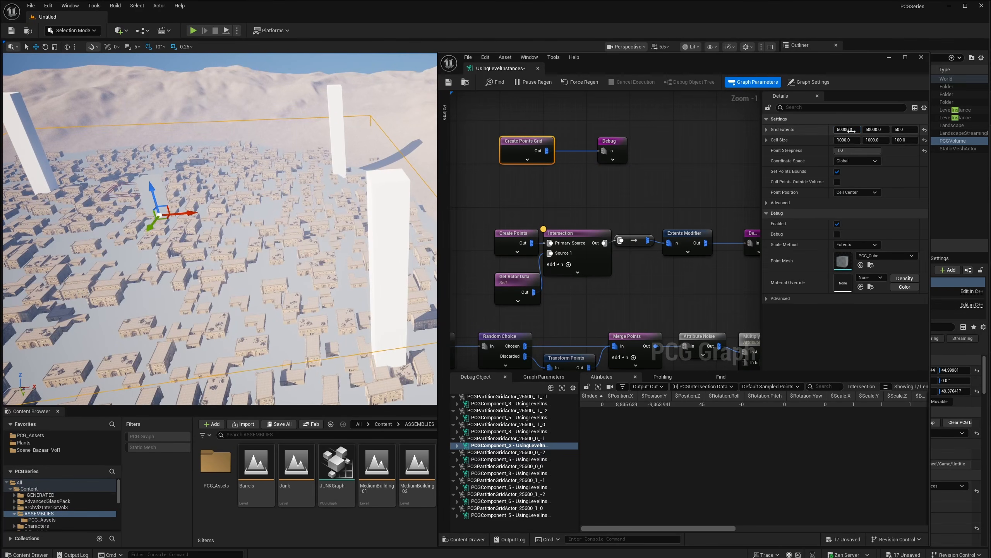
click(852, 130)
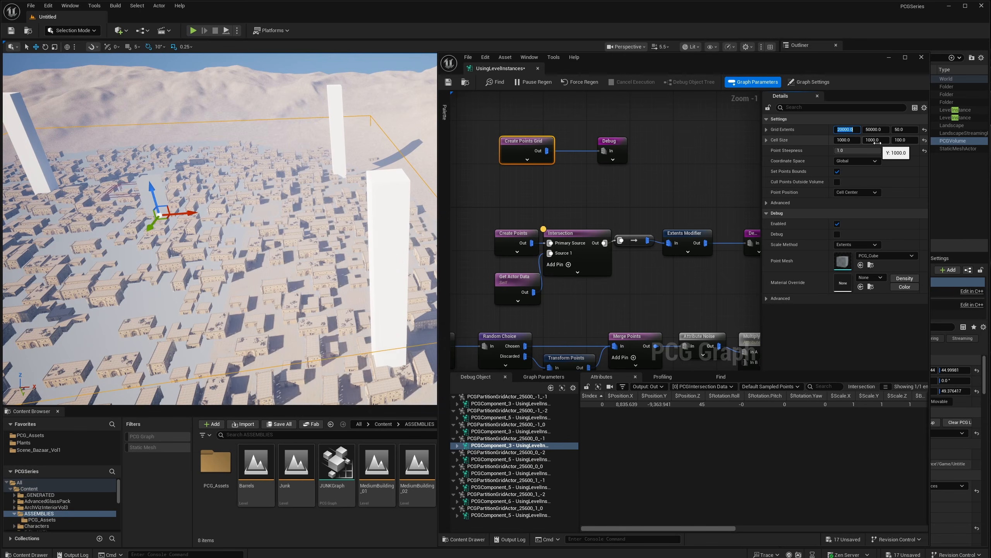
text(20000)
key(Tab)
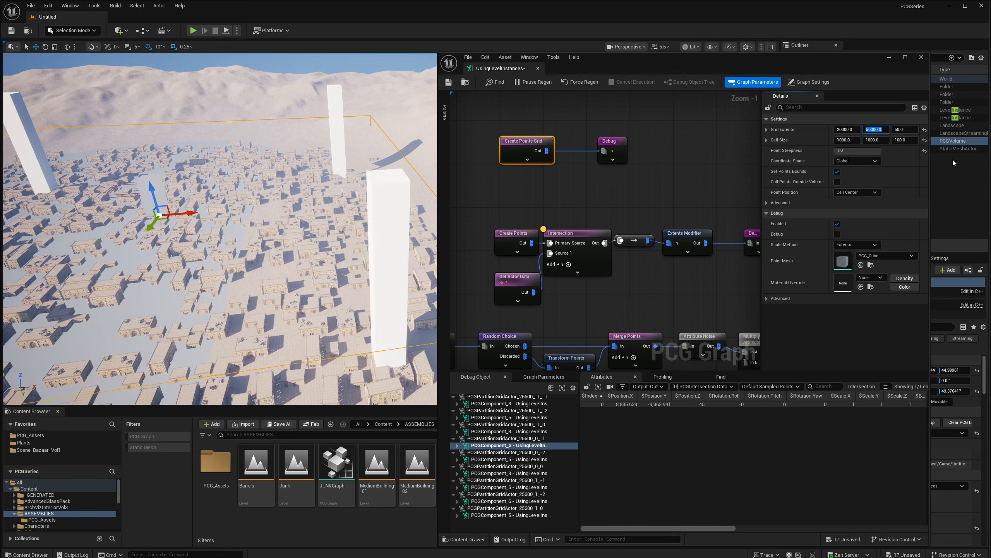
text(20000)
key(Return)
- Set the grid's Cell Size Z to 1000 and Coordinate Space to Original Component
right_drag(273, 211, 234, 230)
right_drag(671, 173, 666, 182)
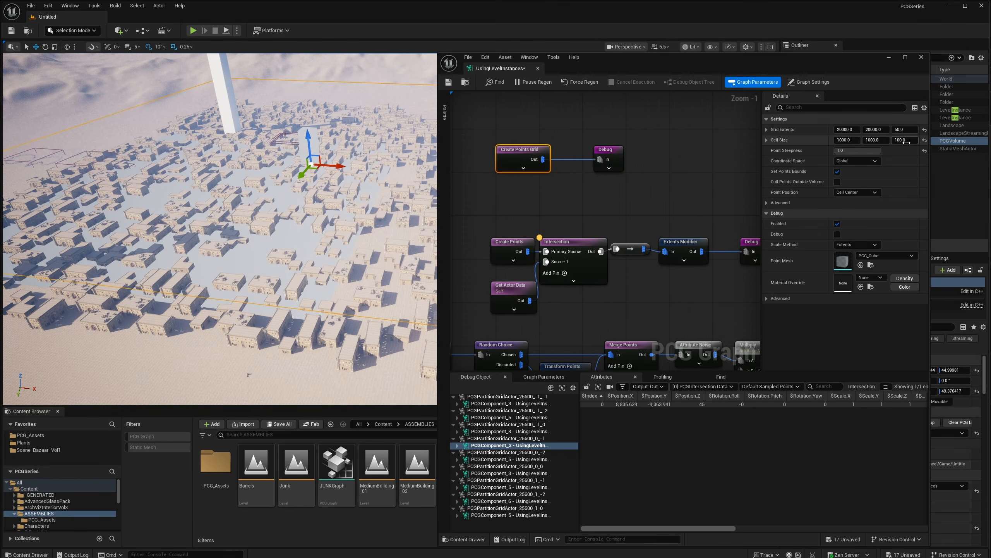
click(904, 140)
text(100)
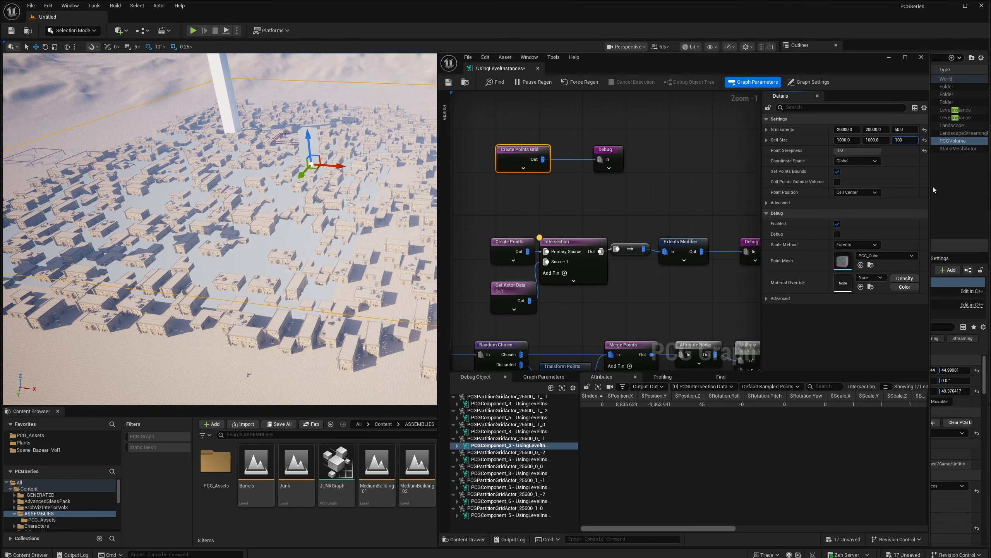
text(0)
key(Return)
right_drag(352, 208, 308, 208)
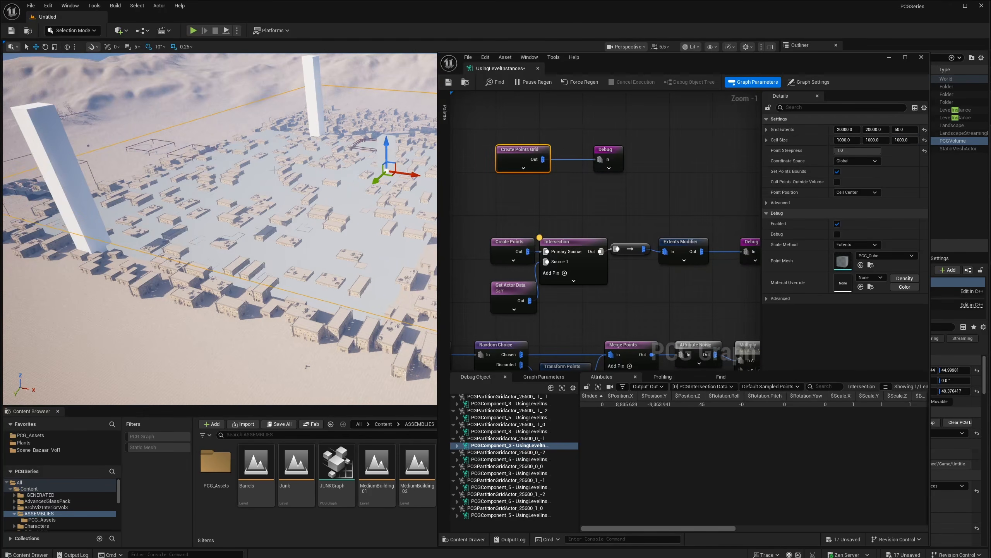
right_drag(379, 220, 393, 218)
right_drag(593, 174, 585, 182)
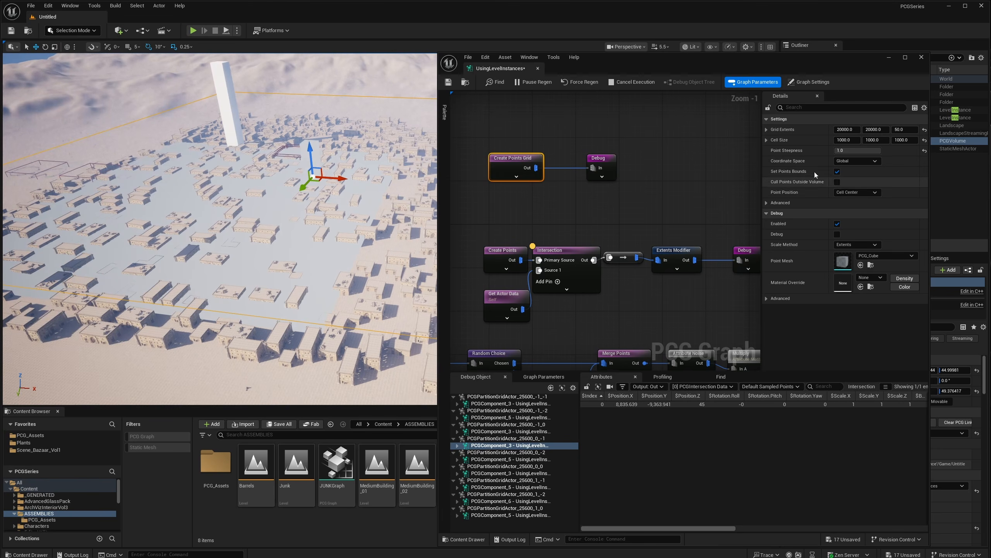
click(855, 161)
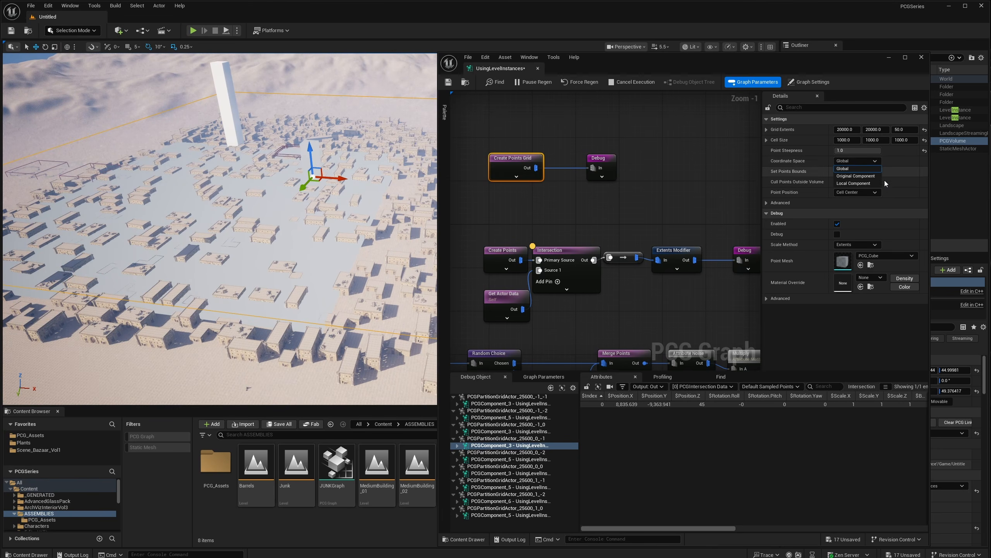
click(852, 176)
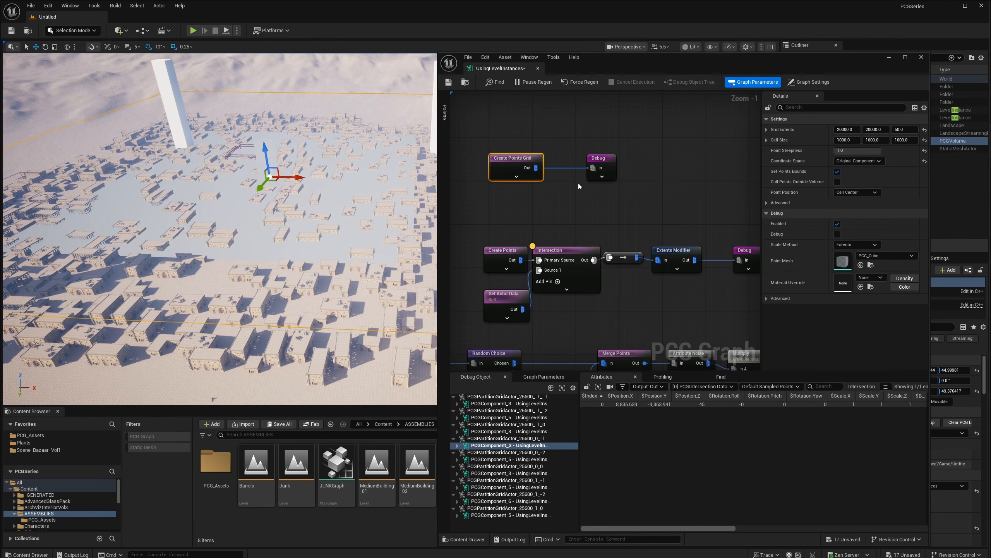
drag(601, 158, 649, 158)
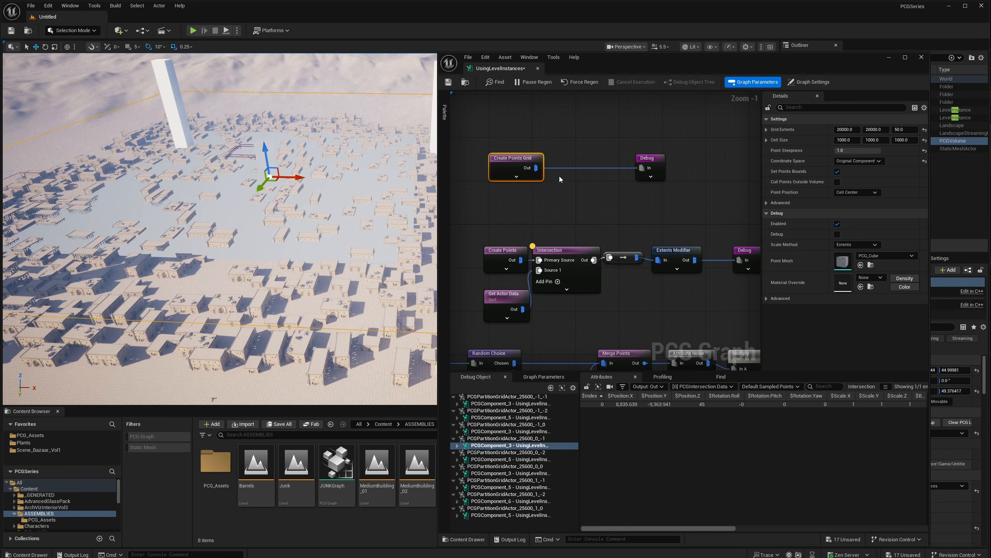
- Inspect the grid's 1,600 points across partition components -1_0, 0_-1, 0_-2 and 0_0
key(a)
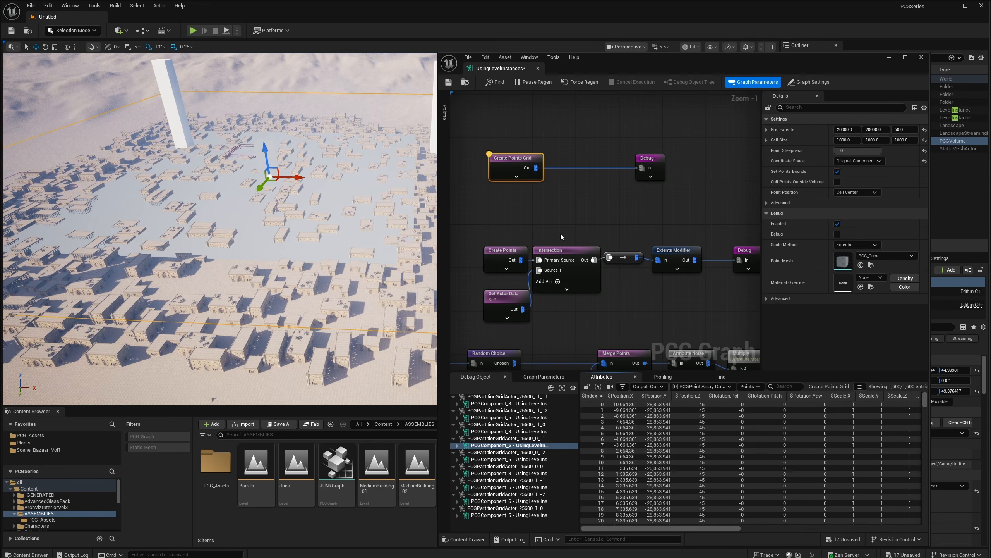
click(478, 404)
click(484, 418)
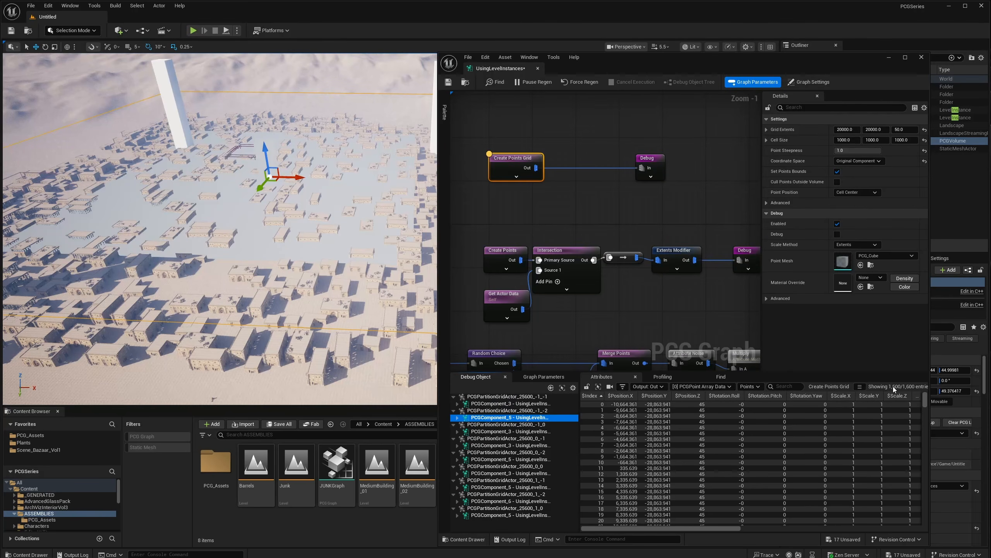
click(488, 431)
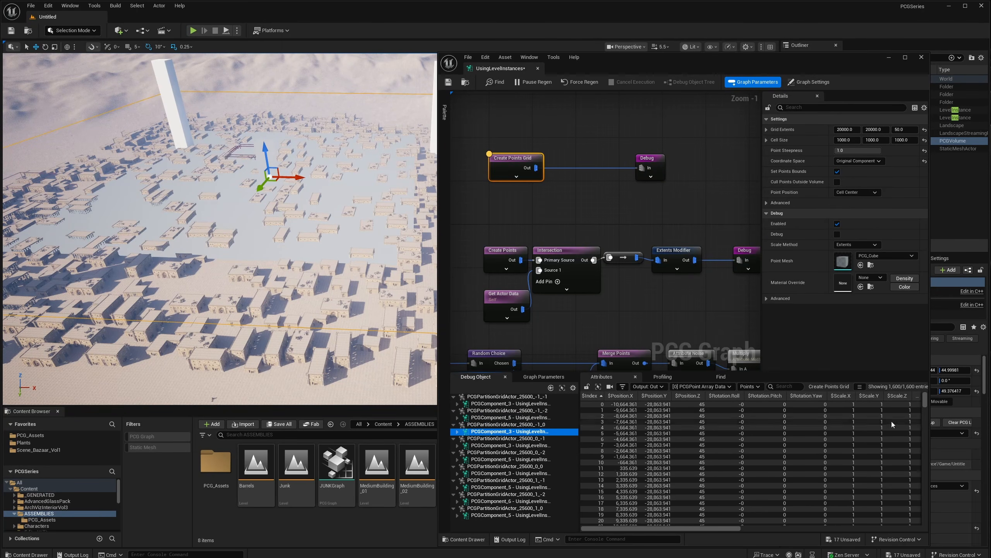
click(485, 446)
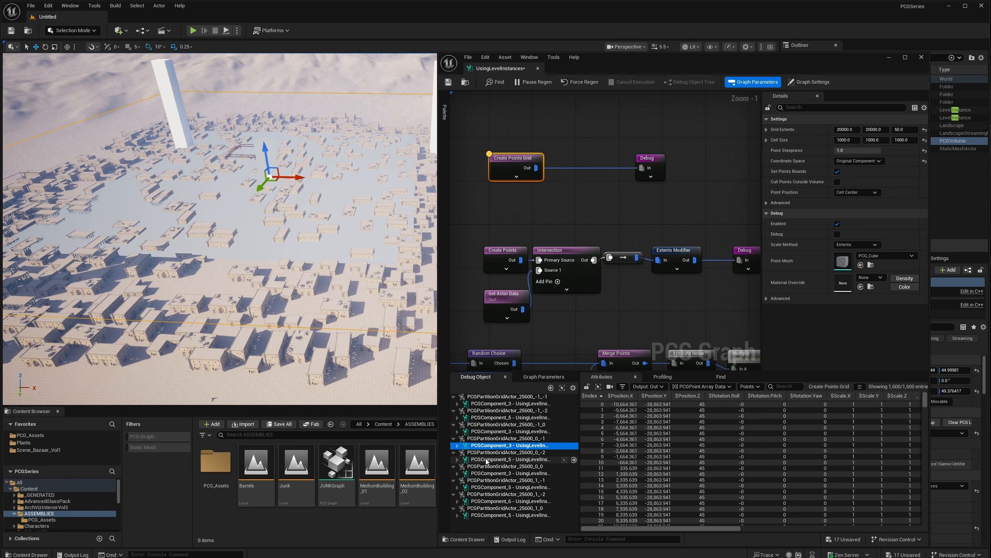
click(507, 459)
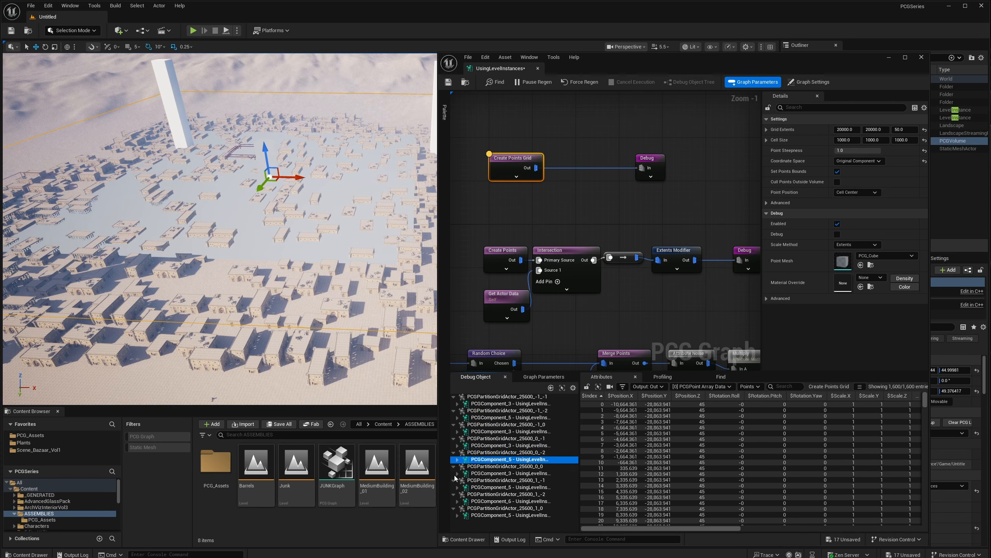
click(507, 473)
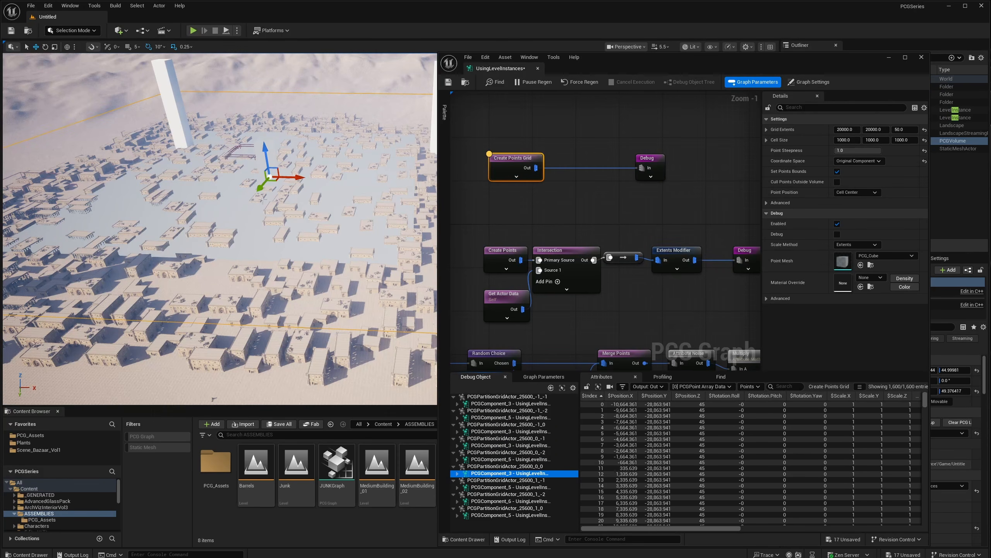
right_drag(277, 181, 261, 181)
- Duplicate Get Actor Data and Intersection, placing the copy between Create Points Grid and Debug
click(551, 276)
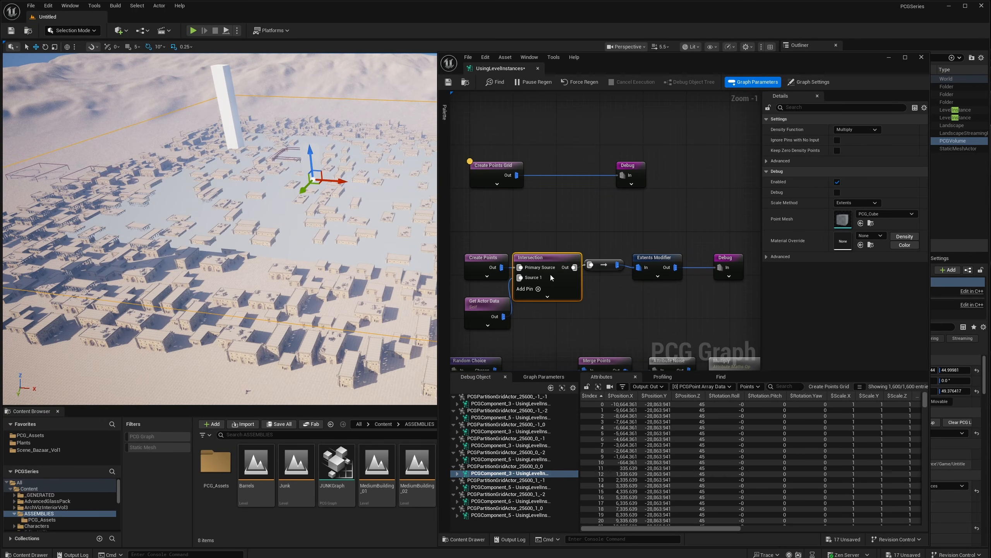
shift+drag(491, 339, 488, 340)
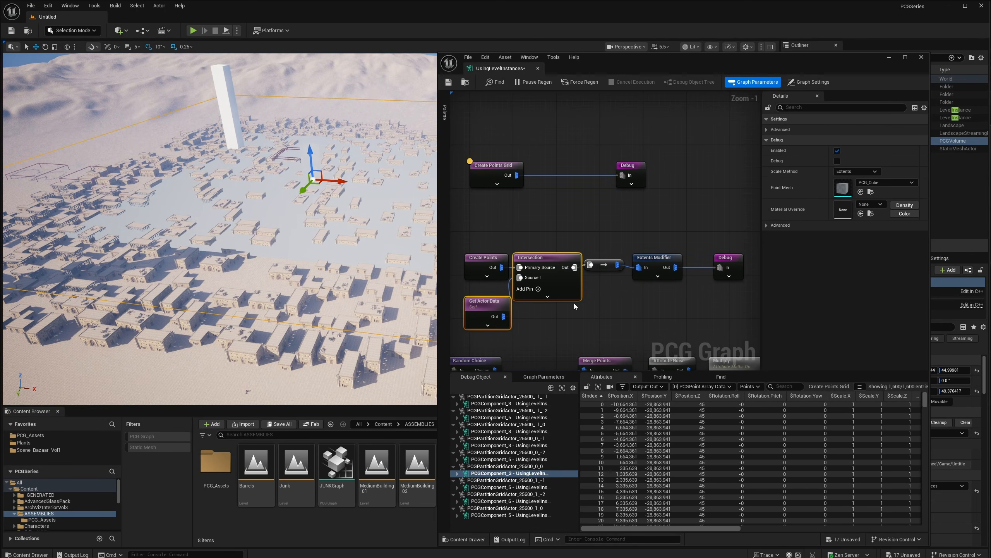
key(ctrl+d)
drag(630, 298, 573, 170)
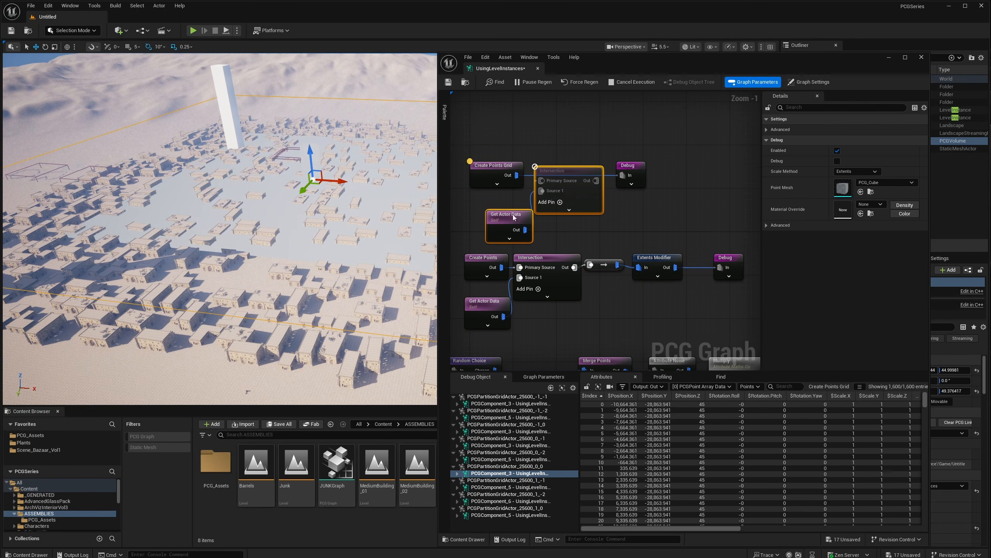
click(501, 226)
drag(501, 226, 485, 220)
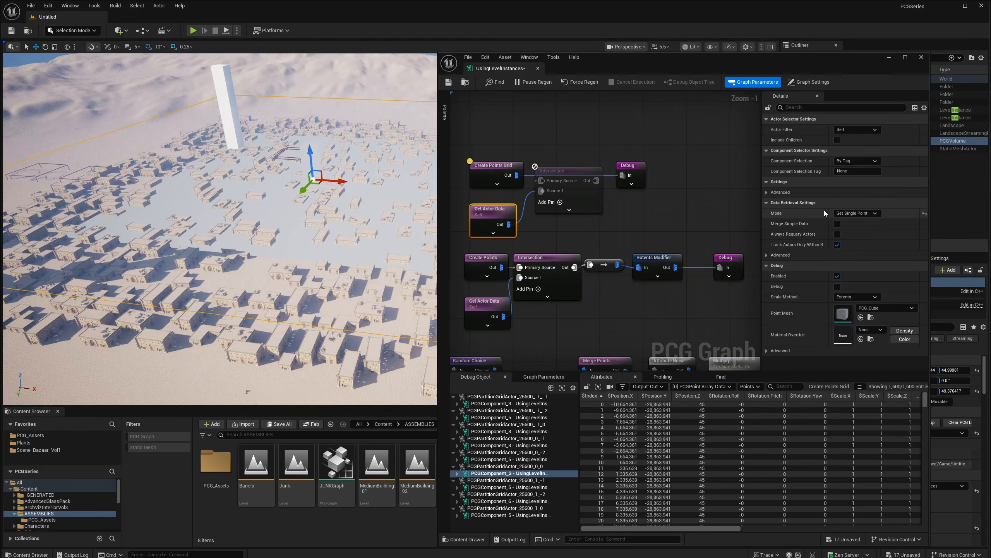
drag(509, 177, 572, 164)
click(571, 169)
- Fly the camera over the town to view the debug cubes among the buildings
key(w)
right_drag(234, 234, 246, 289)
key(w)
right_drag(290, 222, 351, 274)
key(a)
key(s)
right_drag(390, 195, 347, 172)
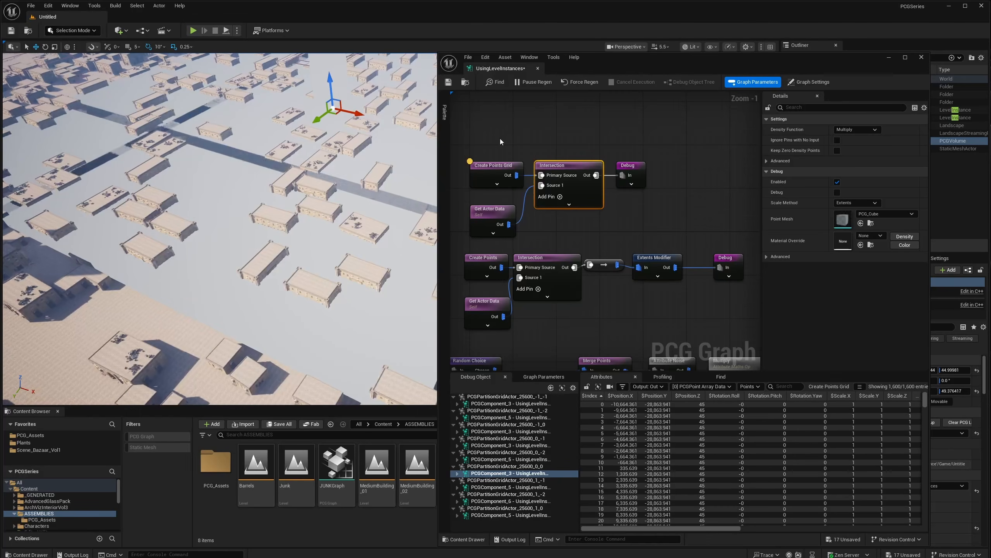
- Nudge the Create Points Grid node left and swing the camera toward the volume area
drag(504, 167, 499, 167)
click(562, 166)
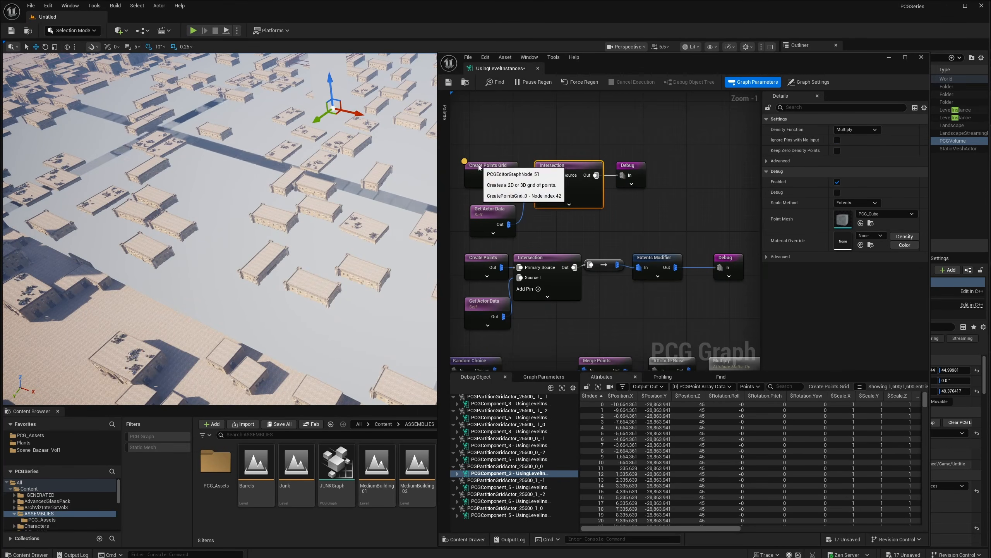
right_drag(354, 207, 315, 334)
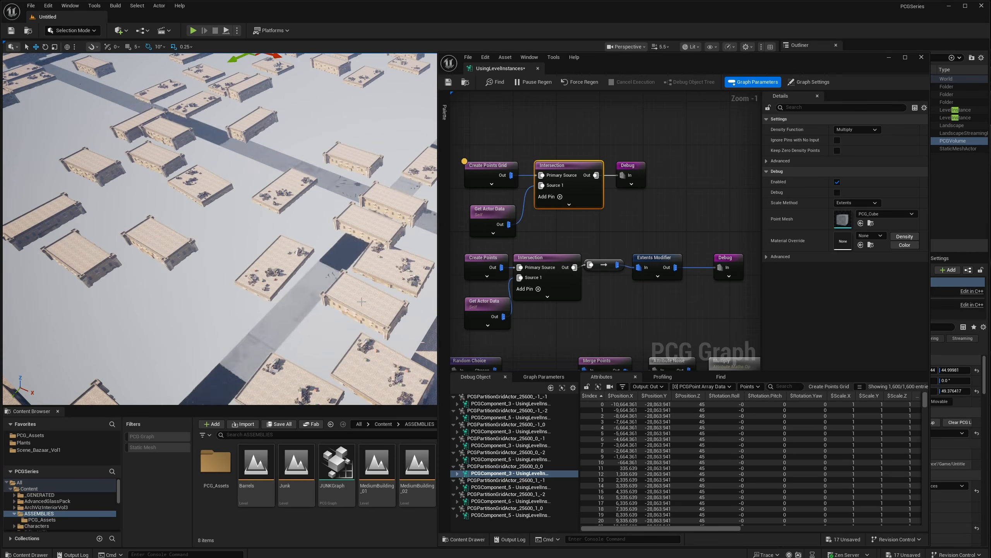
right_drag(275, 234, 248, 201)
right_drag(336, 228, 417, 232)
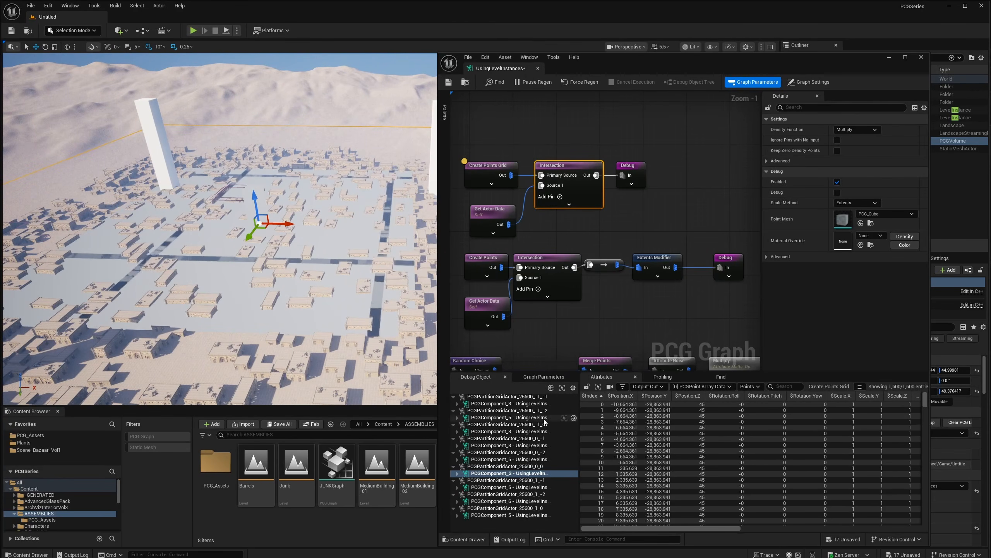
- Inspect each partition component's Intersection points, ending on _1_-2 with 16 points
click(489, 403)
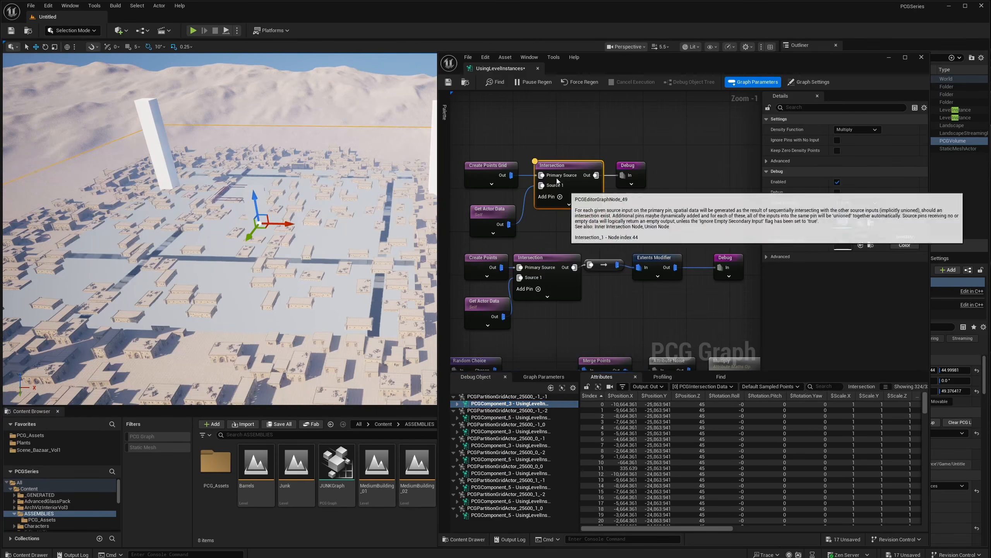
key(a)
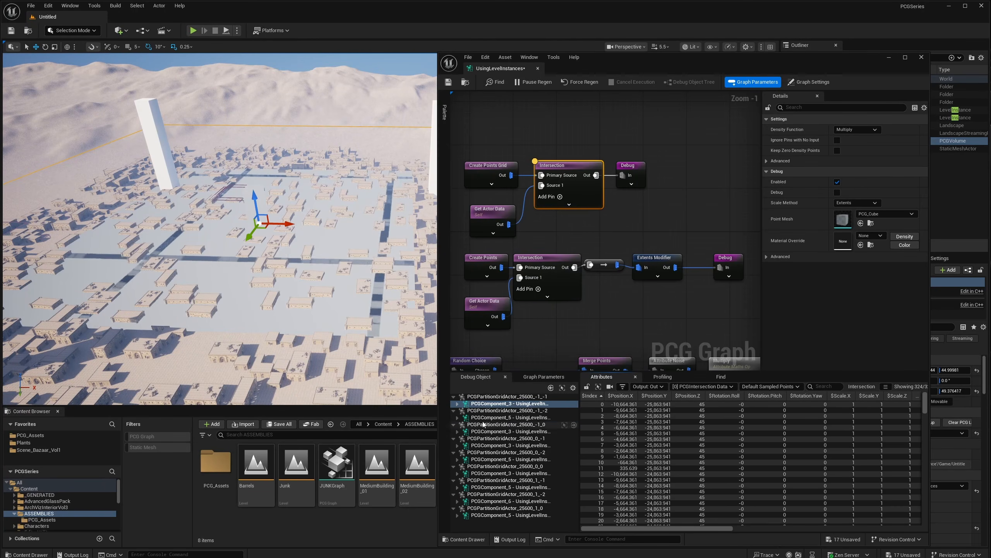
click(496, 417)
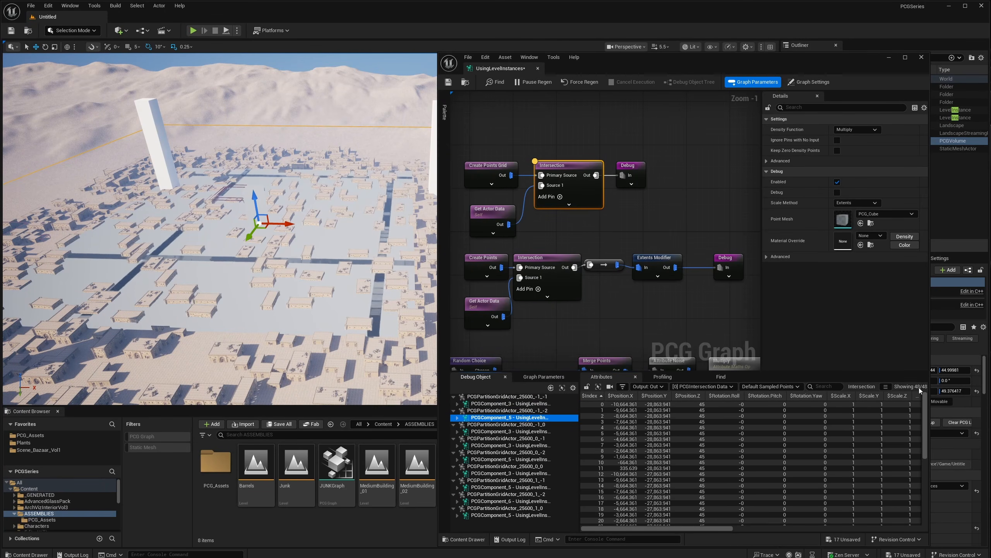
click(494, 431)
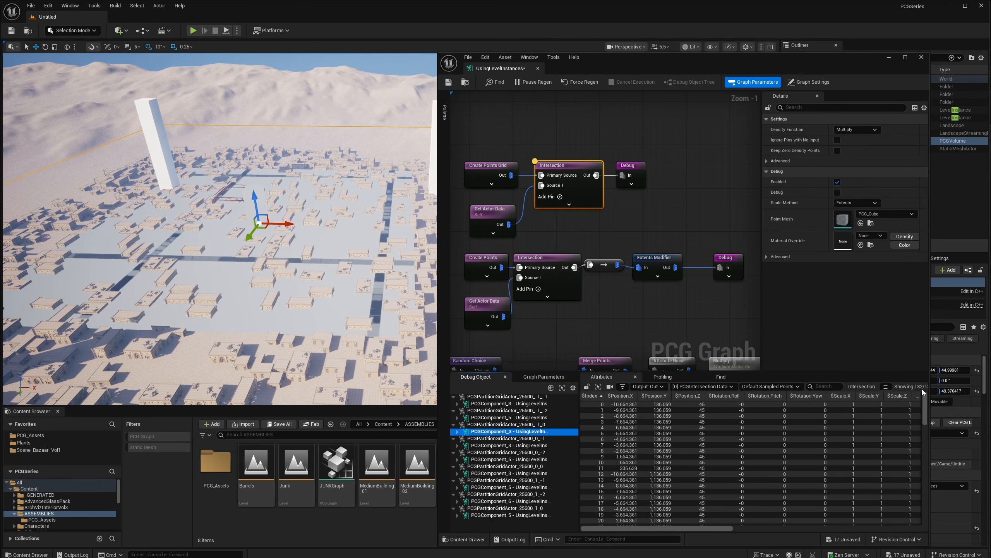
click(474, 460)
click(509, 473)
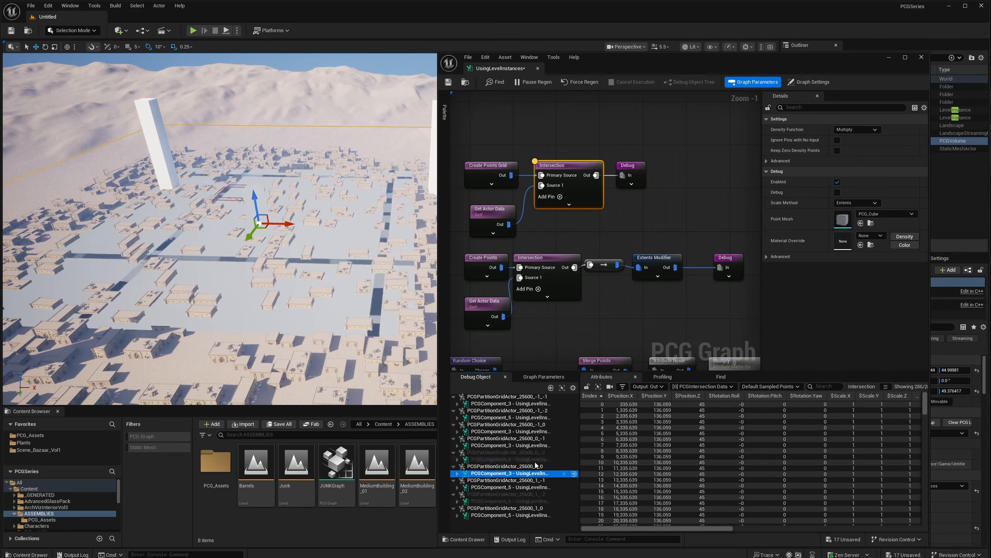
click(509, 487)
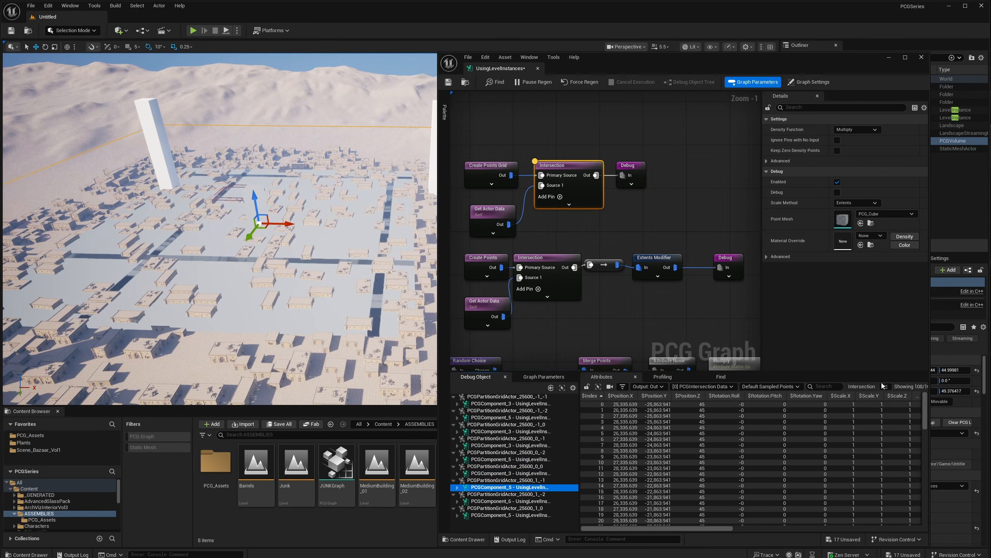
click(503, 515)
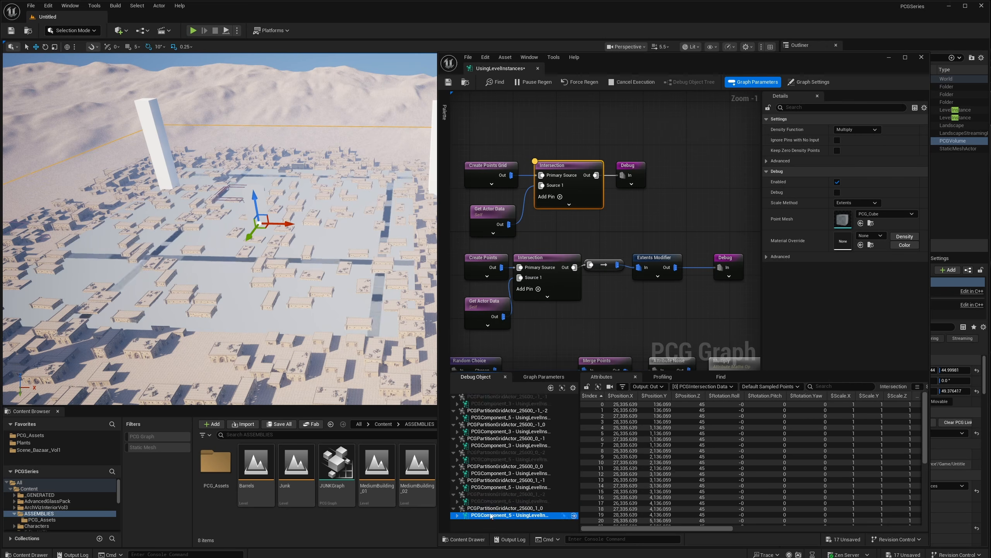
click(502, 501)
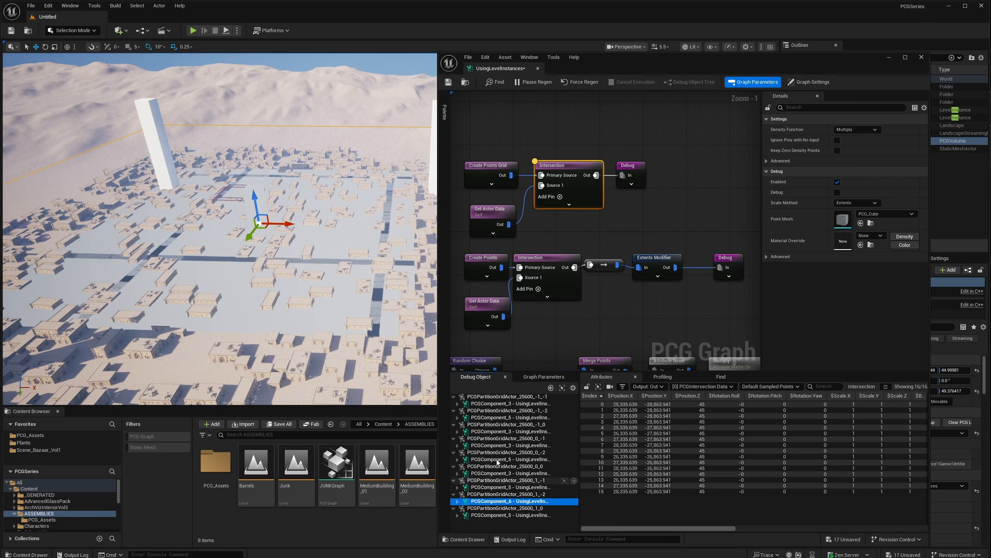
right_drag(331, 265, 325, 288)
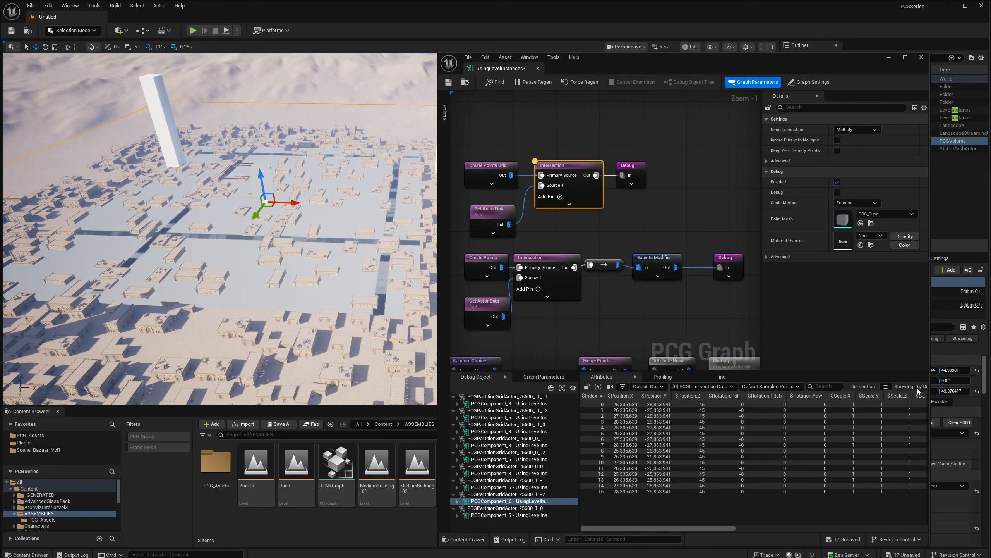
- Add a Static Mesh Spawner fed by the Intersection output and delete the Debug node
right_drag(664, 137, 640, 139)
drag(613, 166, 651, 138)
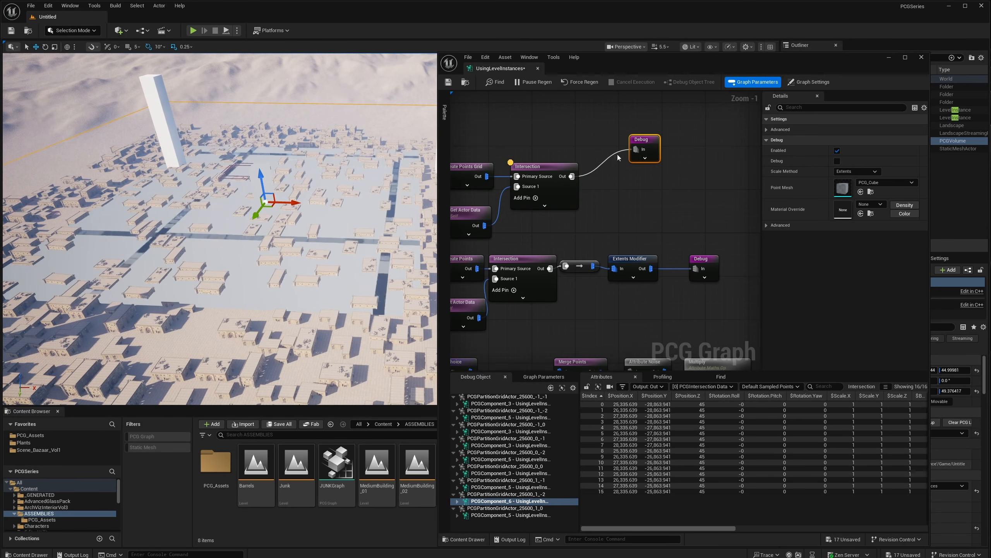
drag(572, 177, 609, 179)
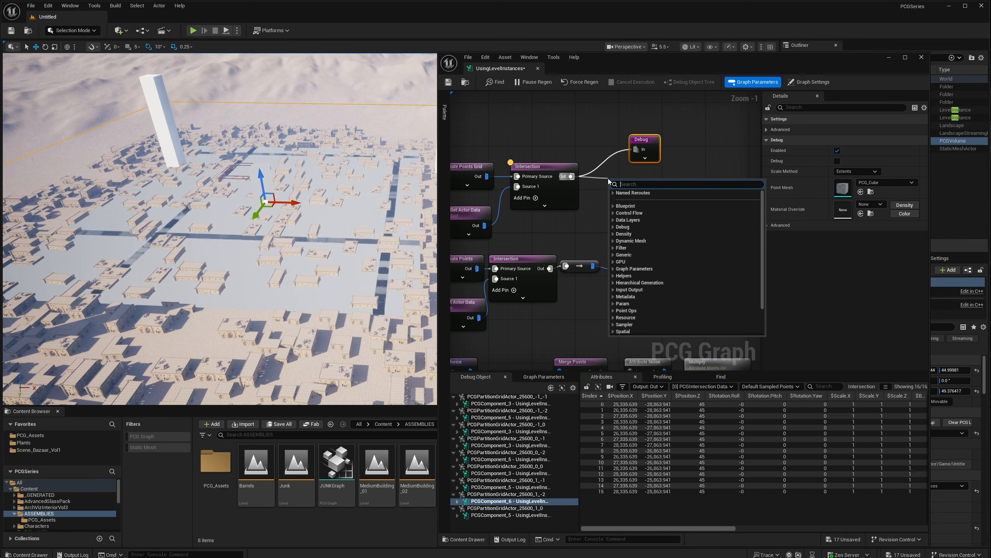
text(stati)
key(Return)
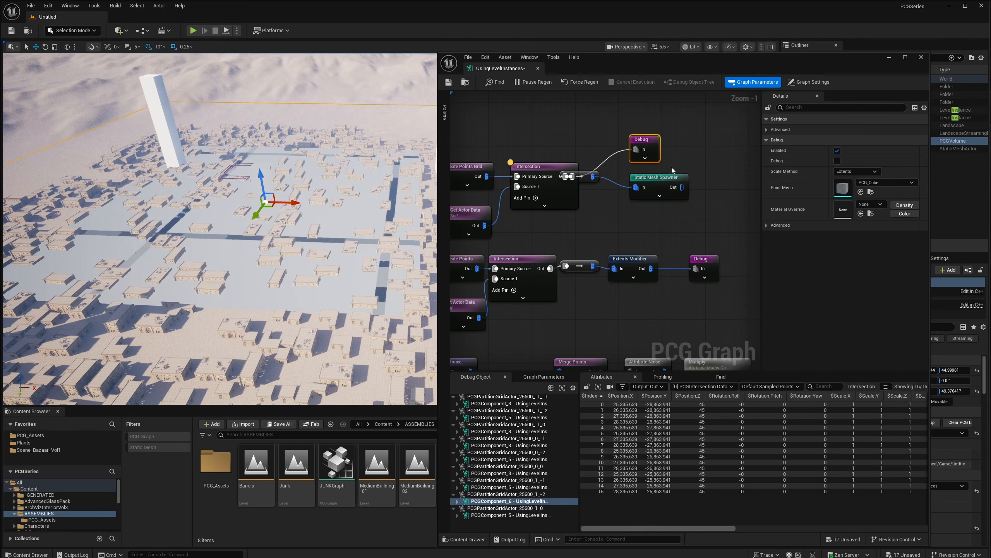
key(Delete)
- Give the spawner a mesh entry using the pillar mesh wmfibaqdw_LOD0_TIER2_001
click(782, 255)
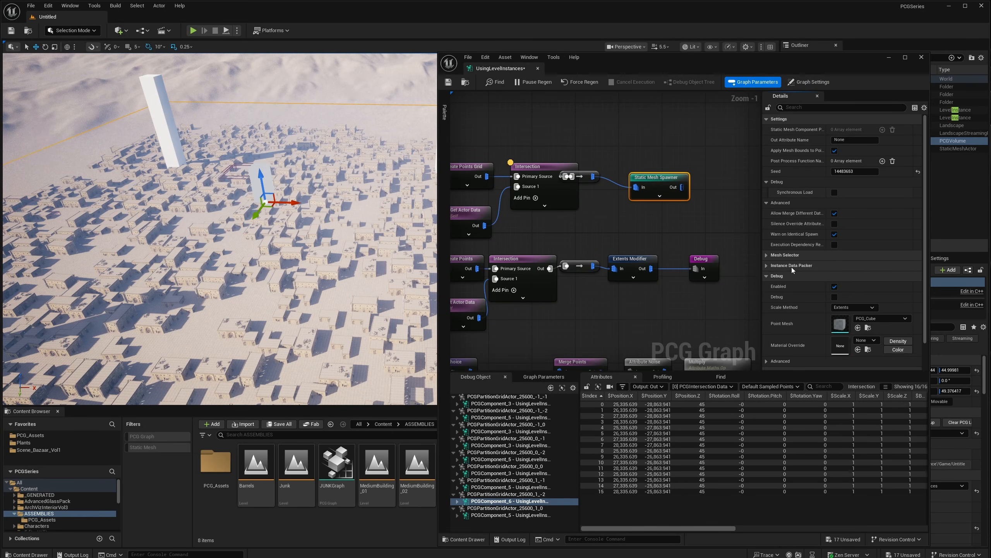
click(791, 266)
click(882, 286)
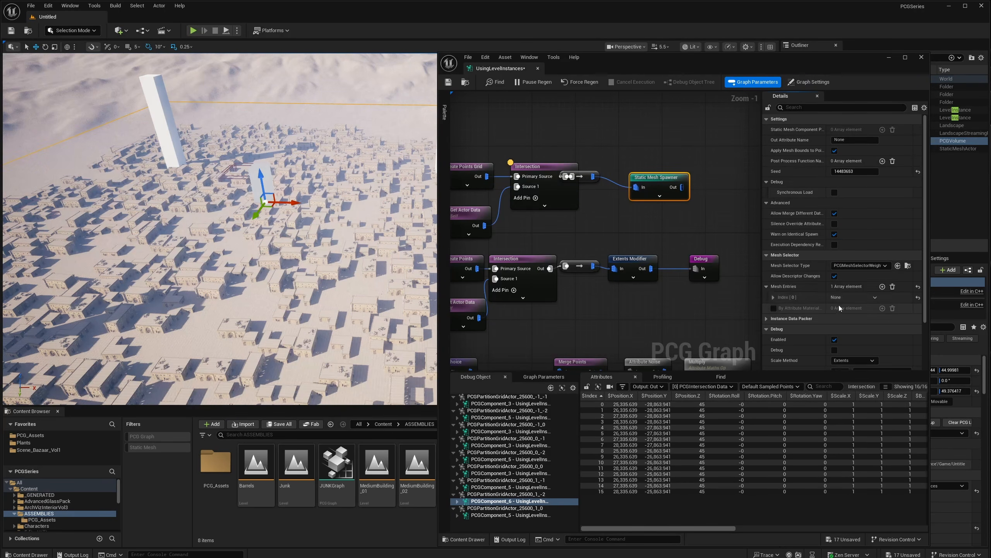
click(773, 297)
click(779, 309)
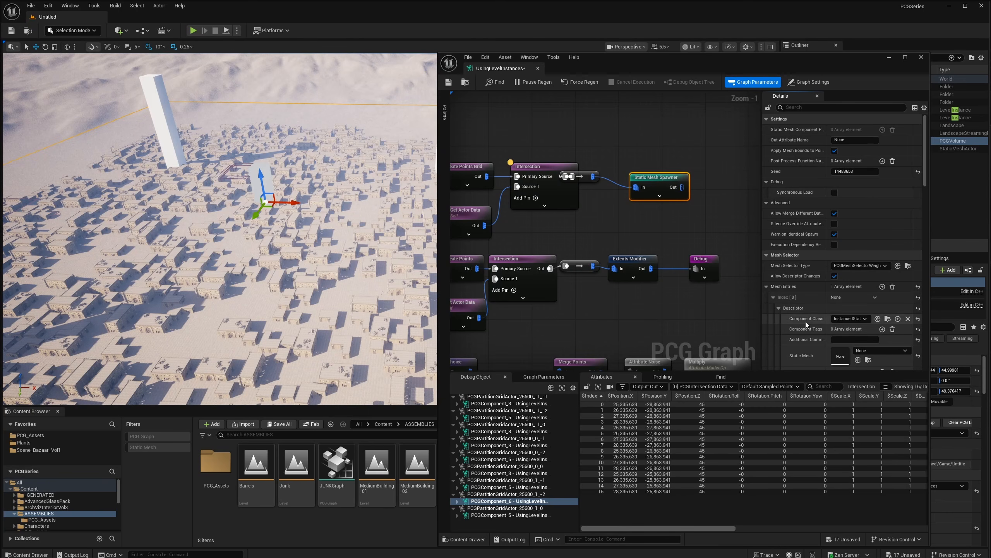
scroll(860, 337, down, 1)
click(859, 327)
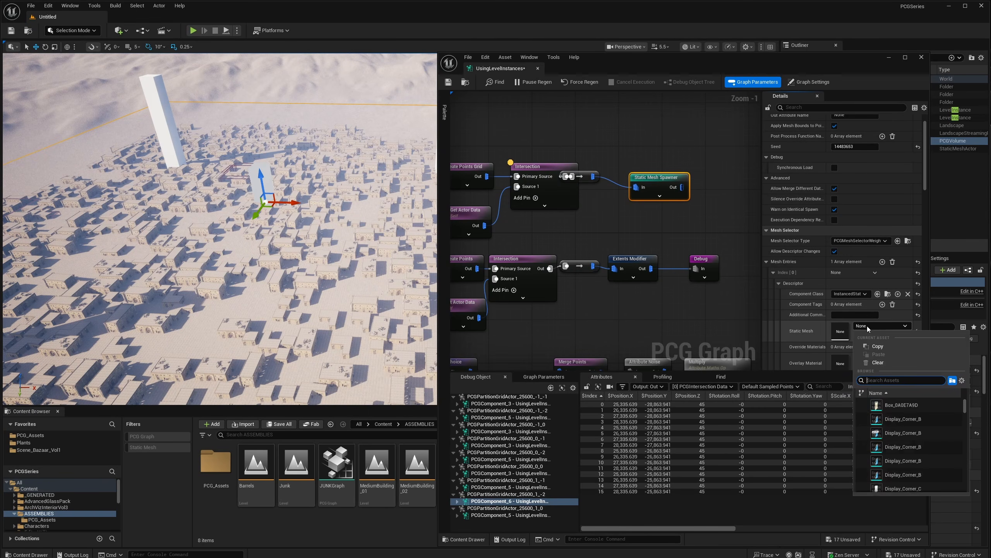
text(pillar)
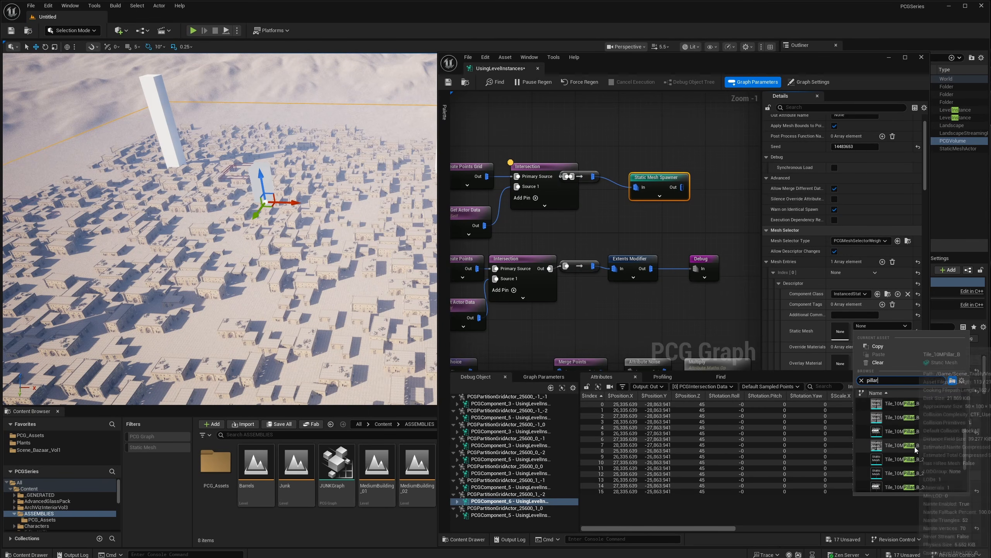
click(910, 441)
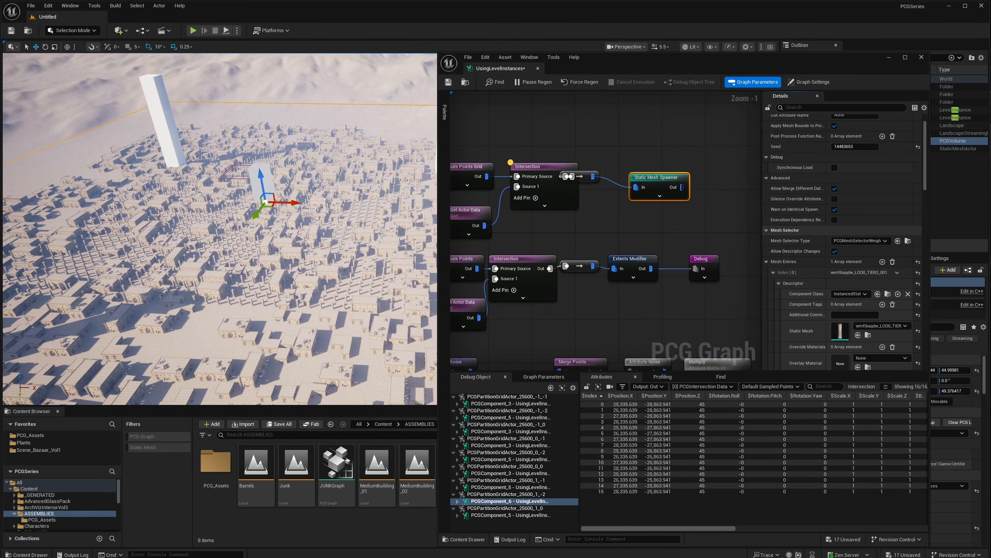
- Insert a Transform Points node between Intersection and the Static Mesh Spawner
drag(647, 182, 700, 182)
drag(593, 176, 608, 186)
text(transform poi)
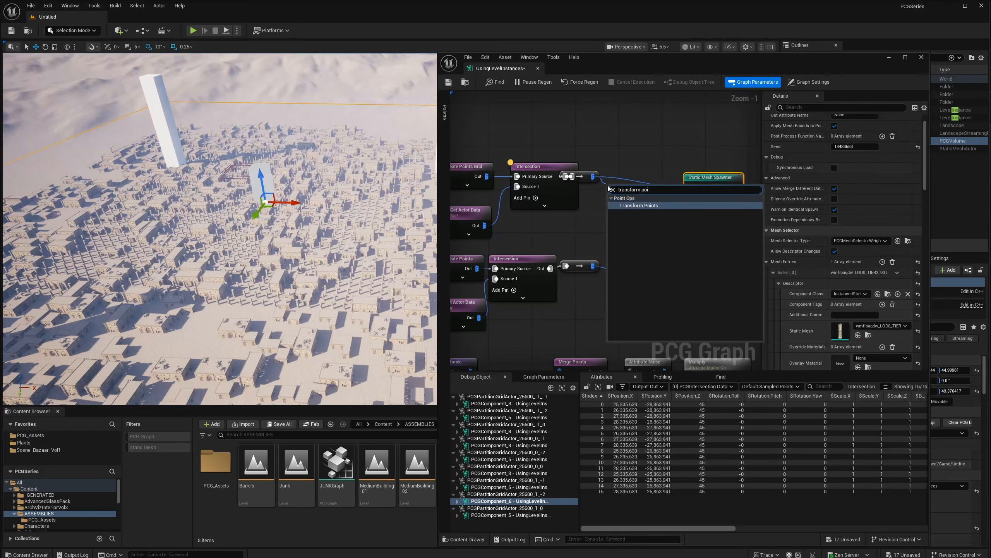
key(Return)
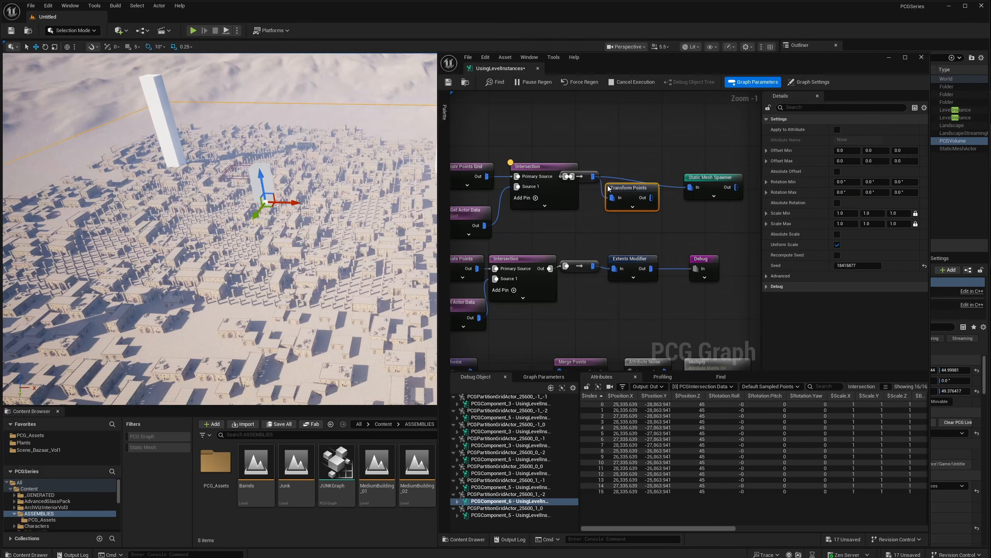
drag(646, 198, 691, 188)
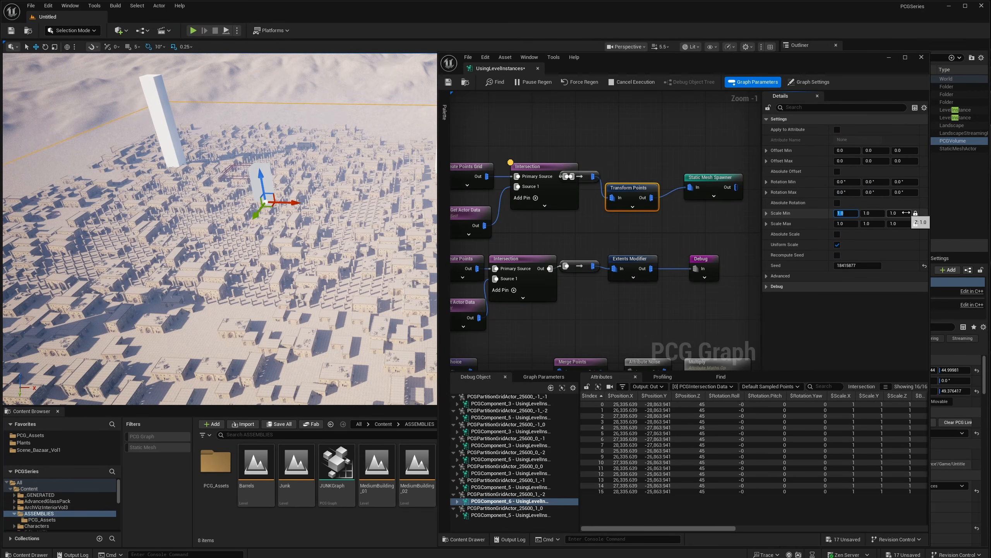
- Set Transform Points Scale Min and Scale Max to 5 on all axes
text(5)
key(Tab)
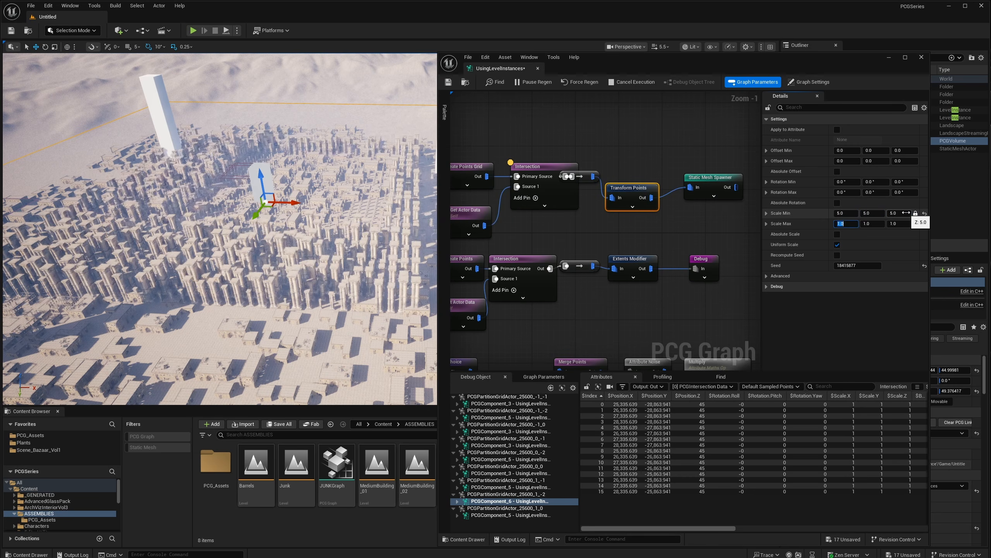
text(5)
key(Return)
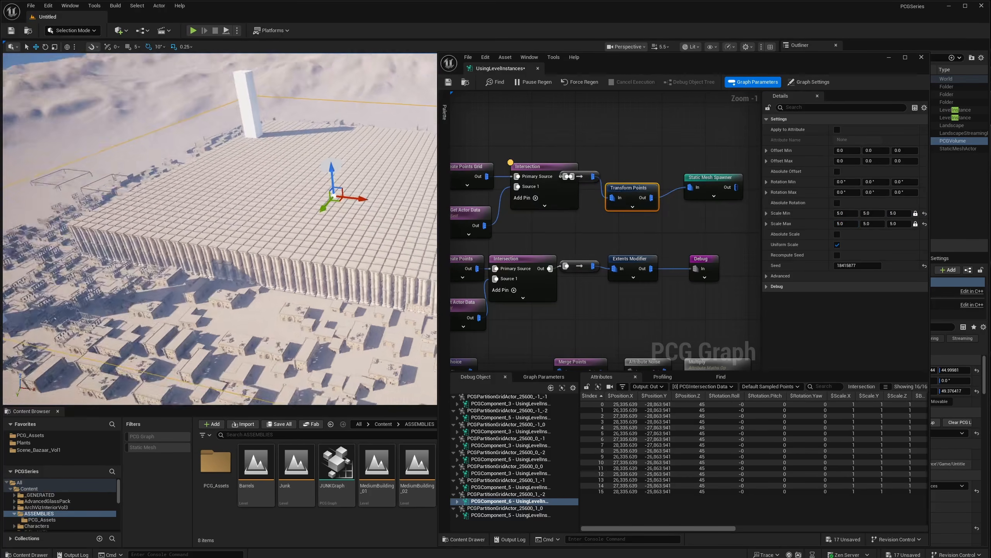
mouse_move(219, 229)
right_down()
mouse_move(265, 223)
mouse_move(238, 230)
mouse_move(234, 218)
right_up()
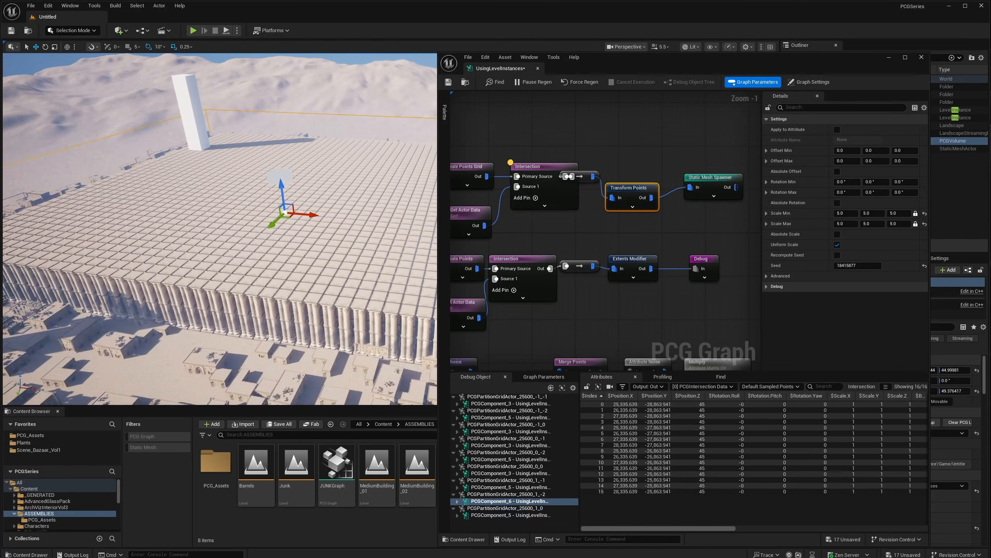
click(397, 370)
right_drag(344, 305, 400, 306)
click(355, 323)
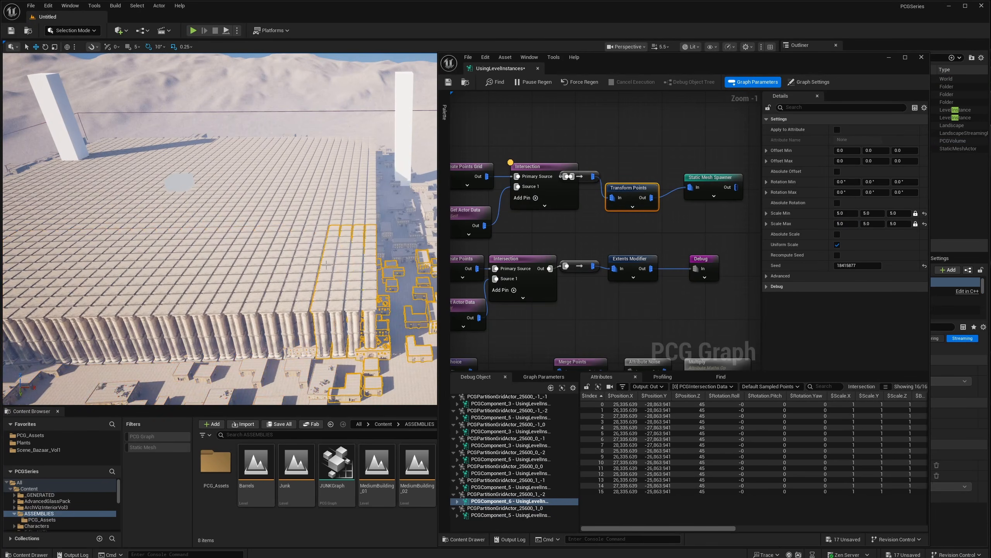
right_drag(326, 266, 363, 282)
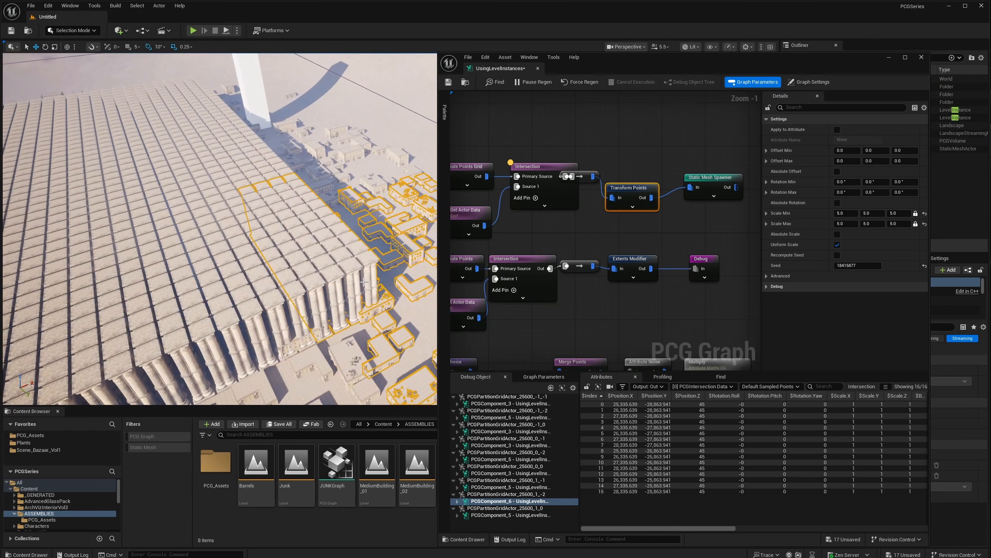
right_drag(359, 237, 171, 252)
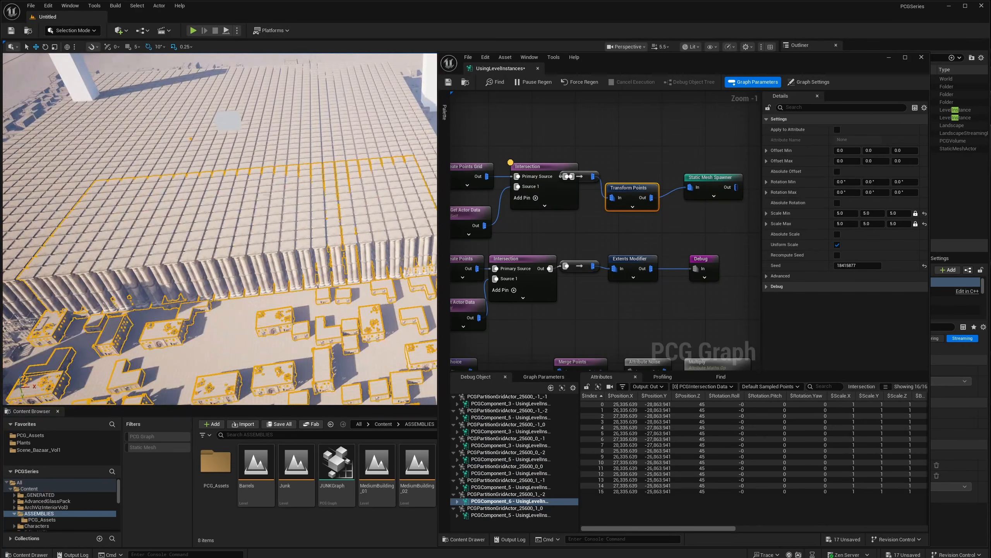
right_drag(363, 259, 381, 242)
right_drag(297, 236, 250, 232)
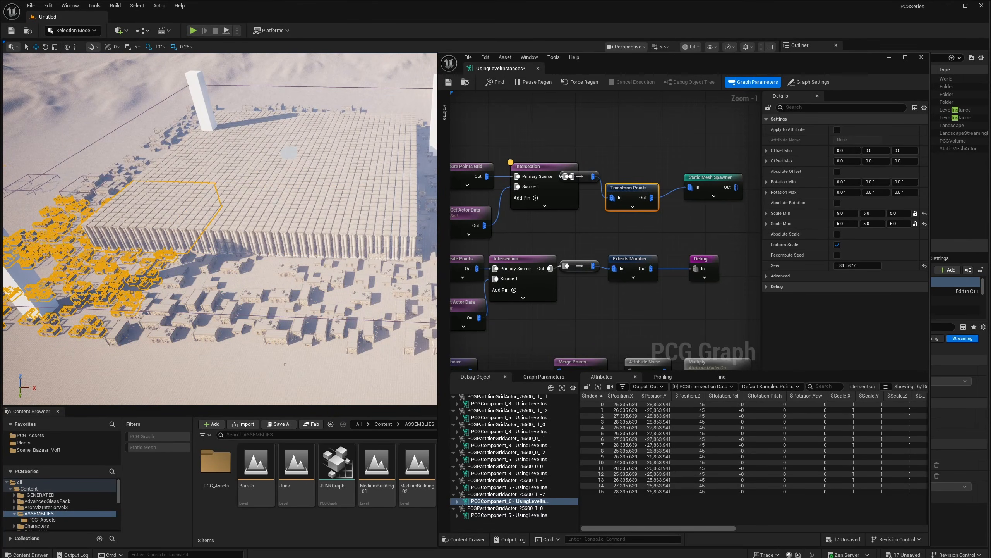
right_drag(191, 219, 222, 218)
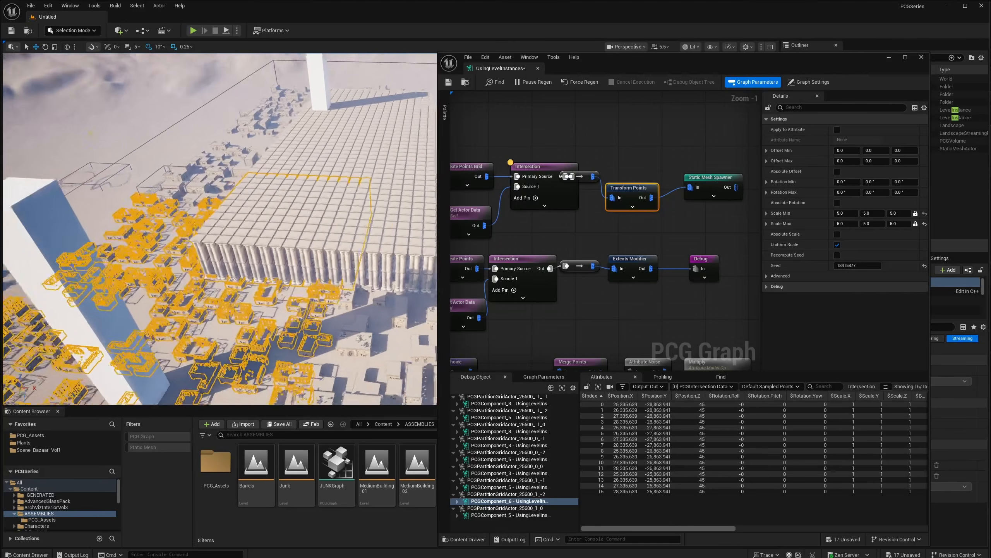
right_drag(292, 263, 323, 273)
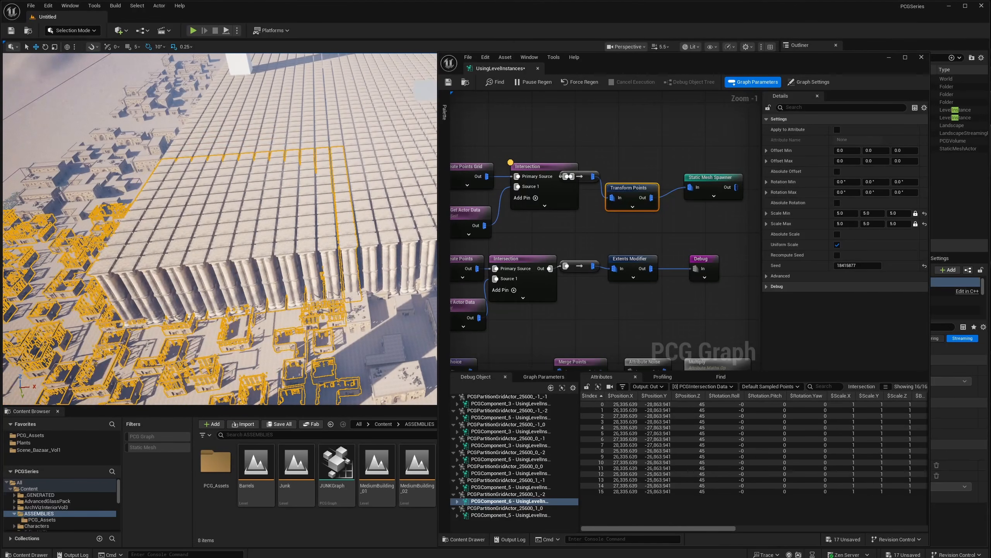
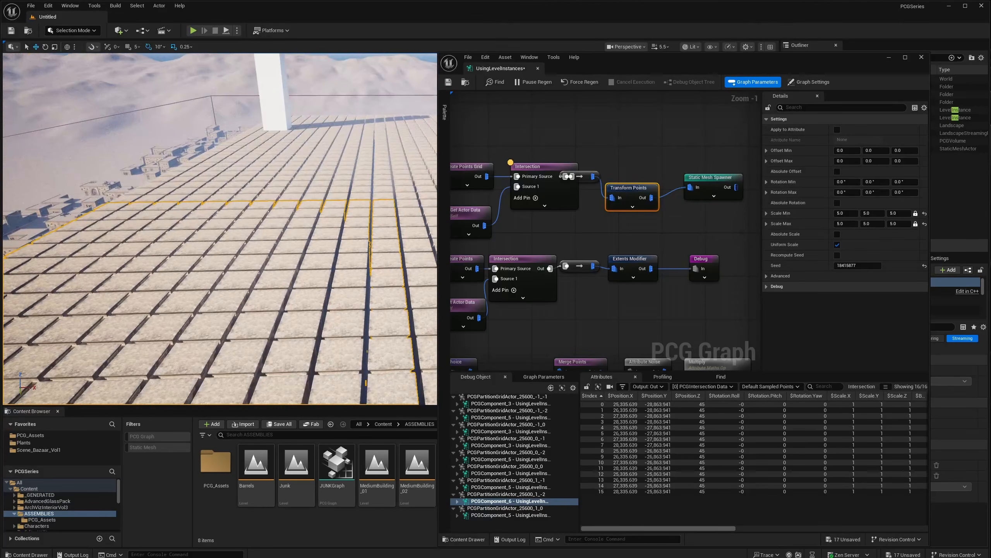
- Shift the upper Create Points Grid chain left to make room for a new node
right_drag(220, 229, 375, 271)
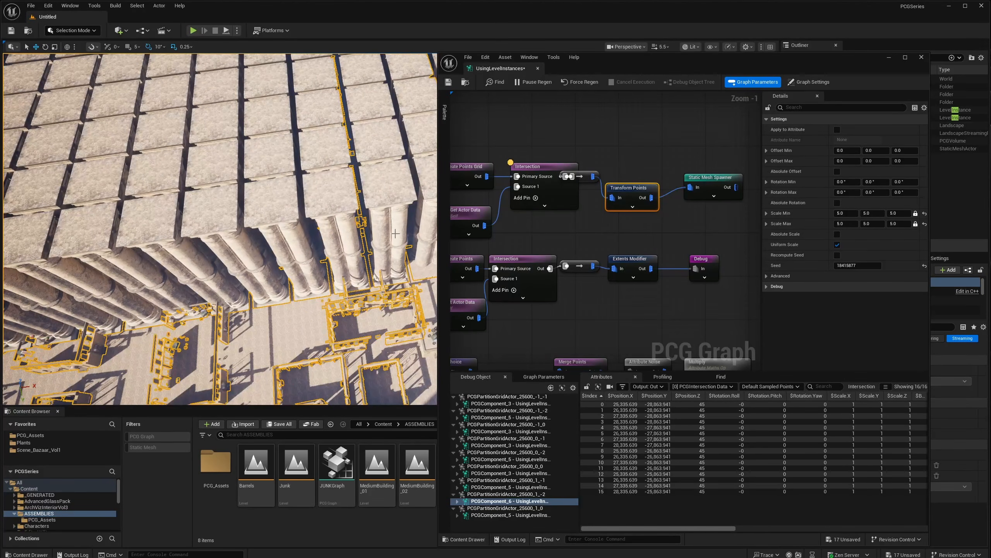
right_drag(395, 233, 363, 219)
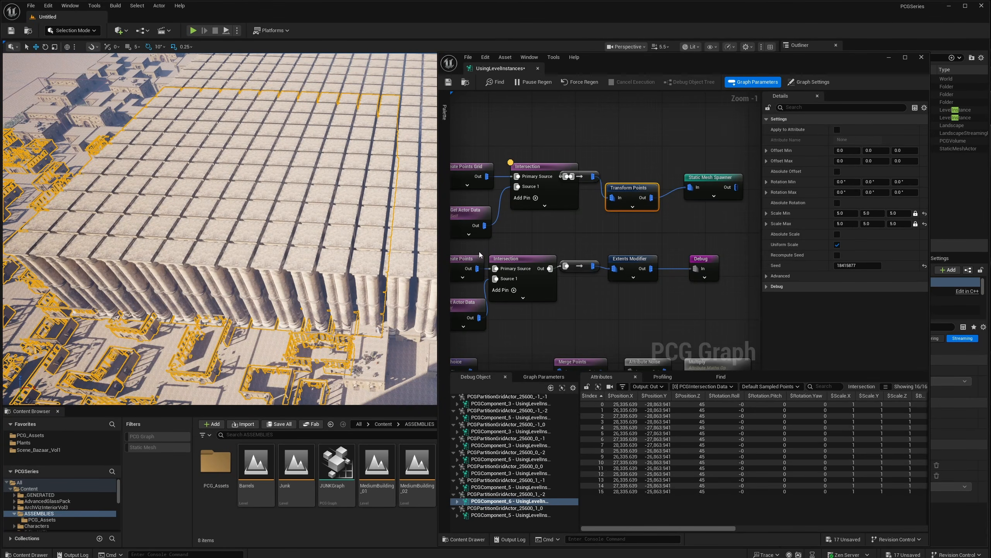
right_drag(549, 153, 599, 159)
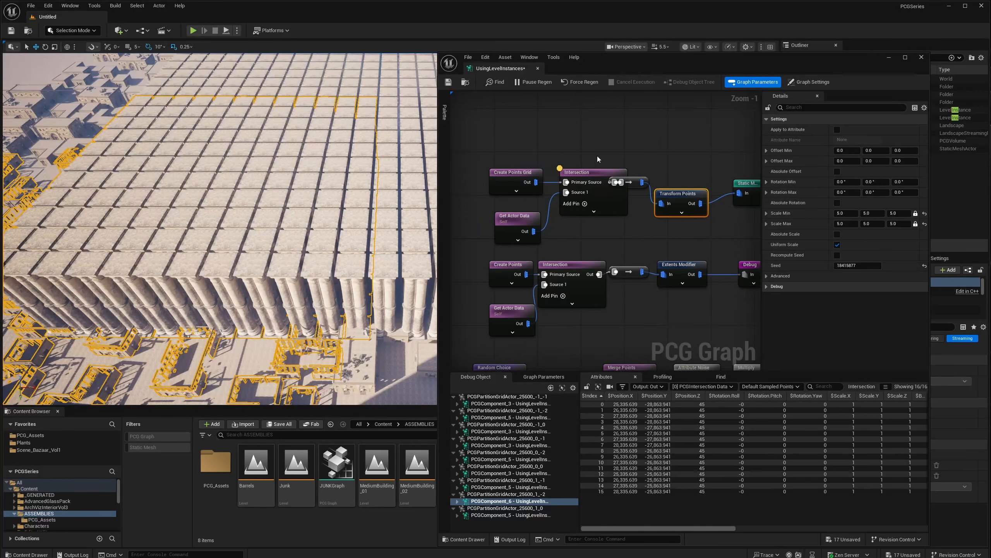
drag(618, 154, 525, 225)
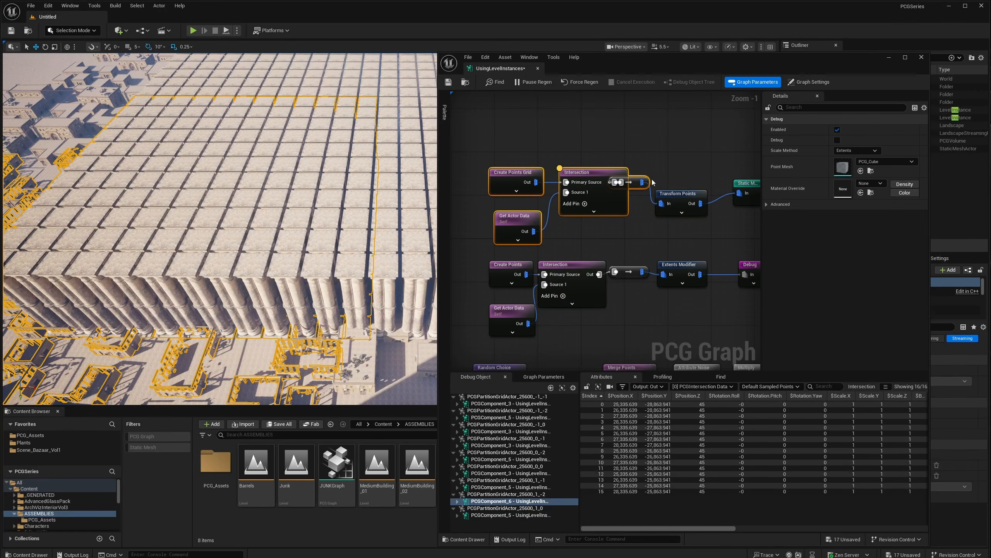
drag(631, 181, 592, 210)
- Add an Extents Modifier after the conversion node and wire it into Transform Points
click(578, 198)
text(exta)
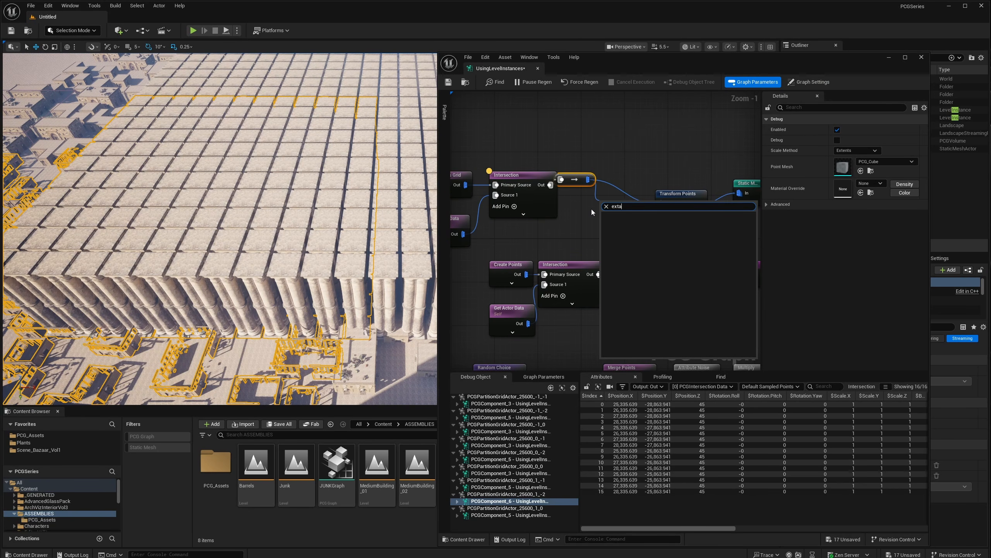
key(BackSpace)
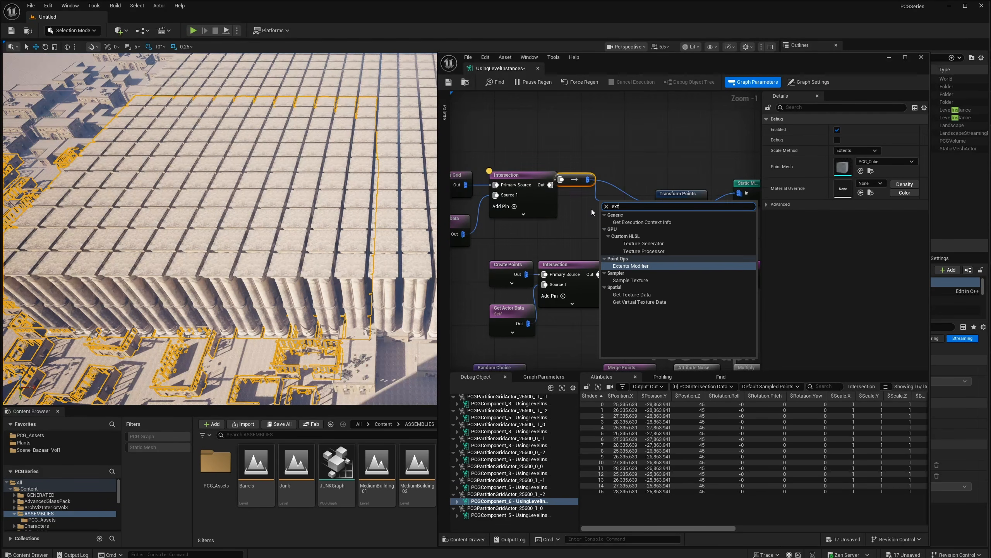
key(Return)
drag(660, 203, 625, 190)
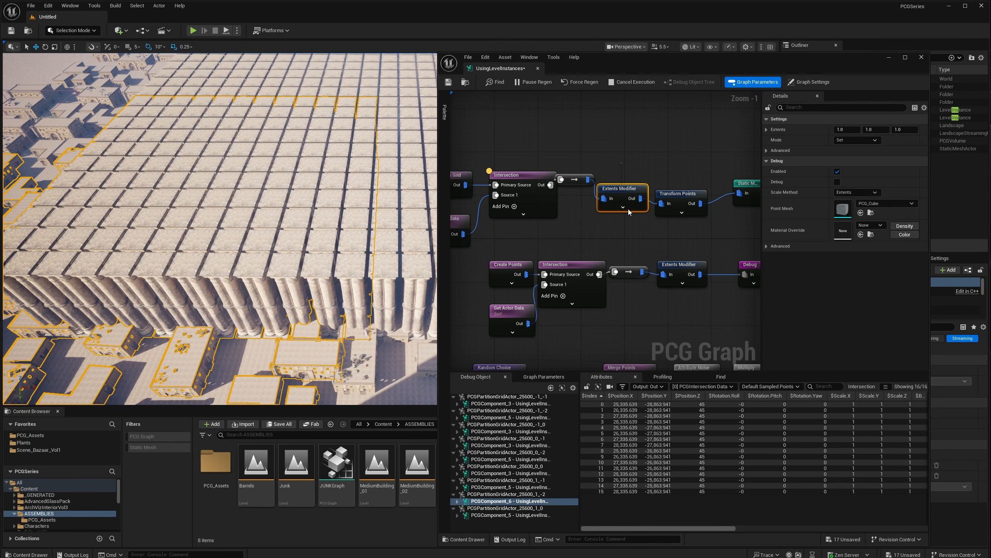
- Set Extents Modifier Mode to Multiply with extents 0.1, 0.1, 0.1, then force regeneration
click(861, 139)
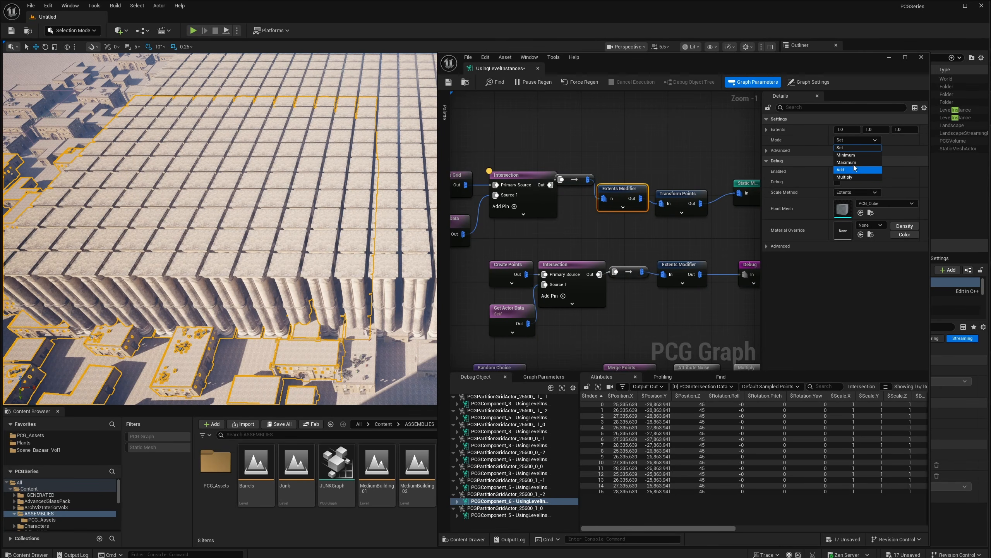
click(847, 177)
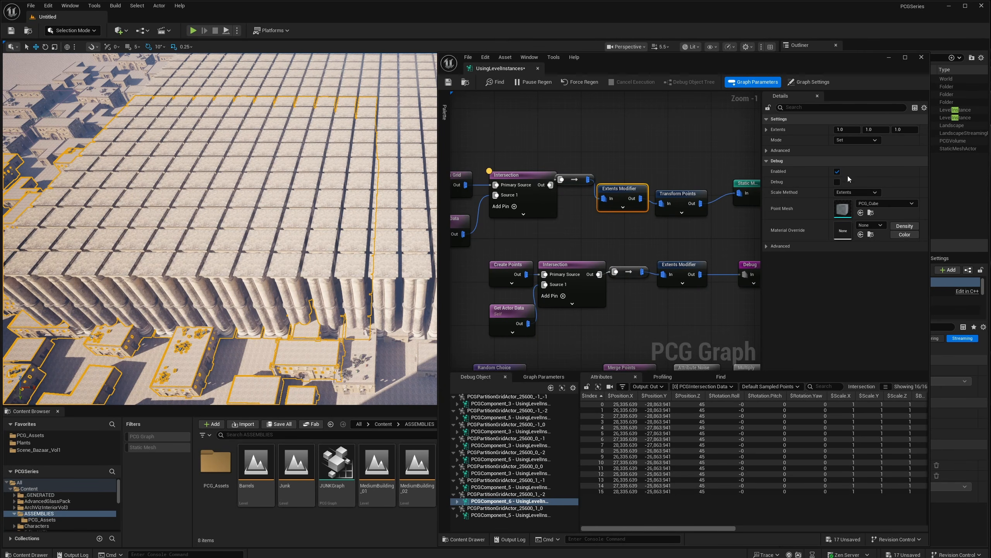
click(851, 133)
key(BackSpace)
text(.1)
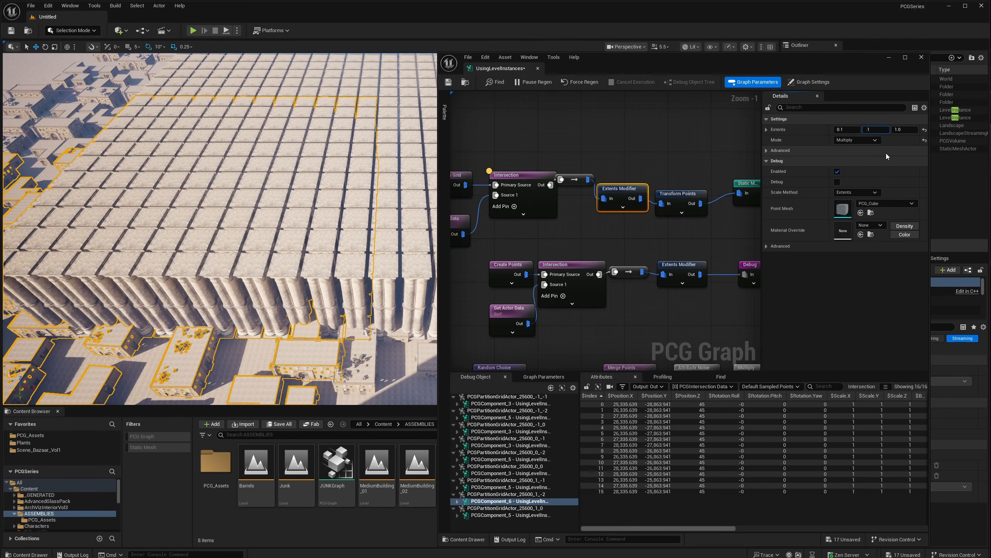
key(Tab)
text(.1)
key(Return)
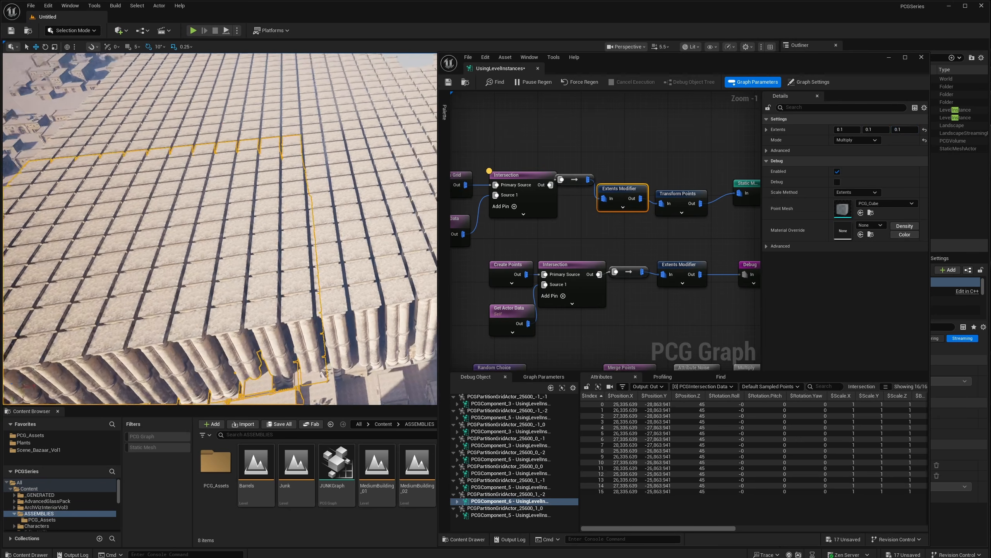
right_drag(313, 242, 303, 295)
click(578, 82)
- Move Create Points Grid further left and place Extents Modifier above Intersection
right_drag(551, 176, 542, 169)
drag(526, 174, 483, 171)
drag(654, 152, 532, 146)
click(695, 185)
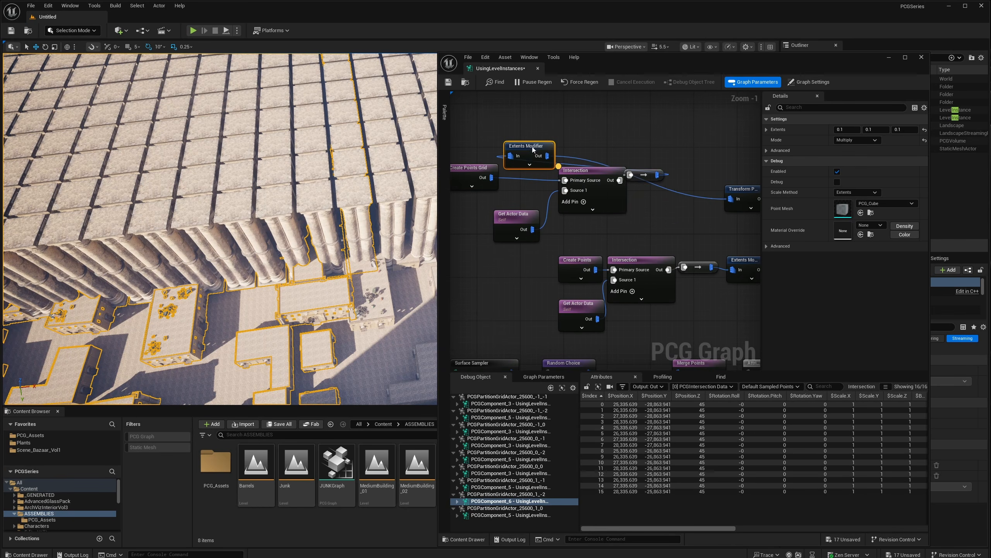
- Feed Create Points Grid into Extents Modifier and the reroute node into Transform Points
ctrl+drag(491, 177, 566, 181)
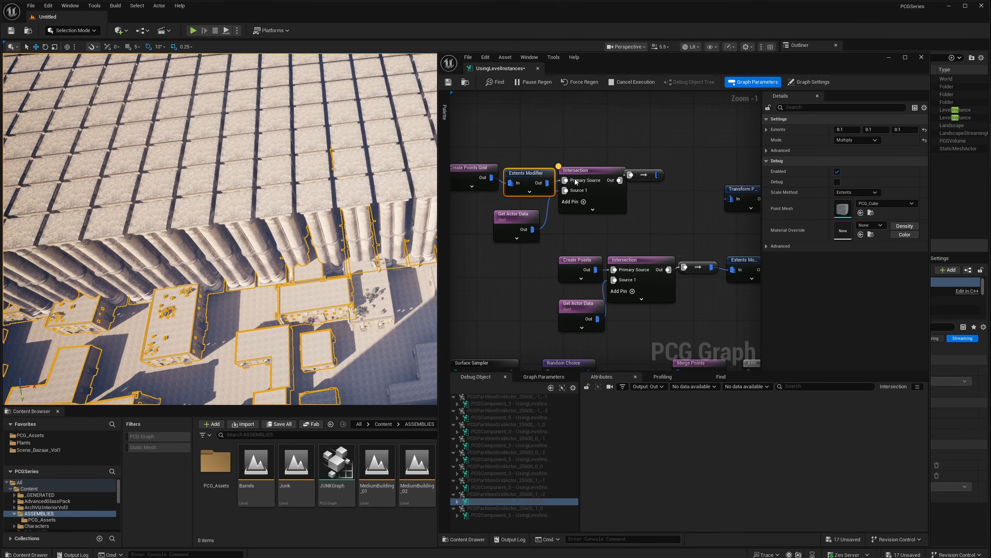
drag(660, 176, 731, 198)
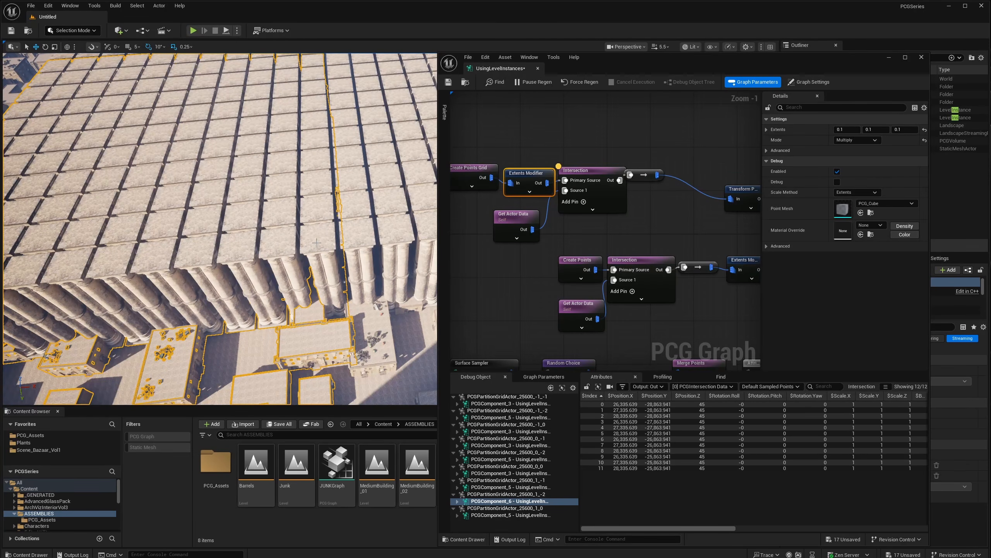
shift+click(490, 170)
drag(525, 174, 504, 169)
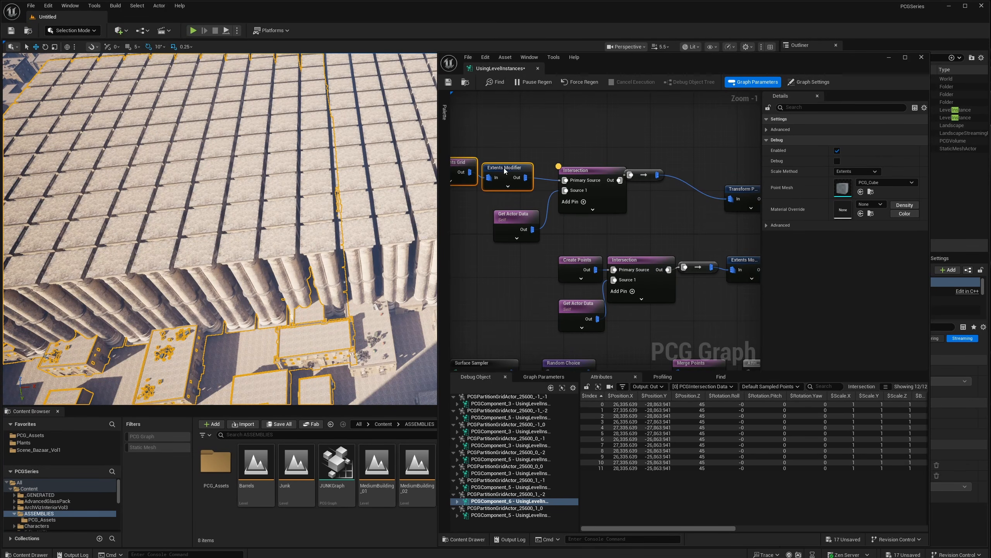
right_drag(309, 291, 300, 290)
- Fly around the town selecting building partitions, then bring Create Points Grid into graph view
key(w)
mouse_move(378, 214)
right_down()
mouse_move(370, 199)
mouse_move(366, 208)
right_up()
key(s)
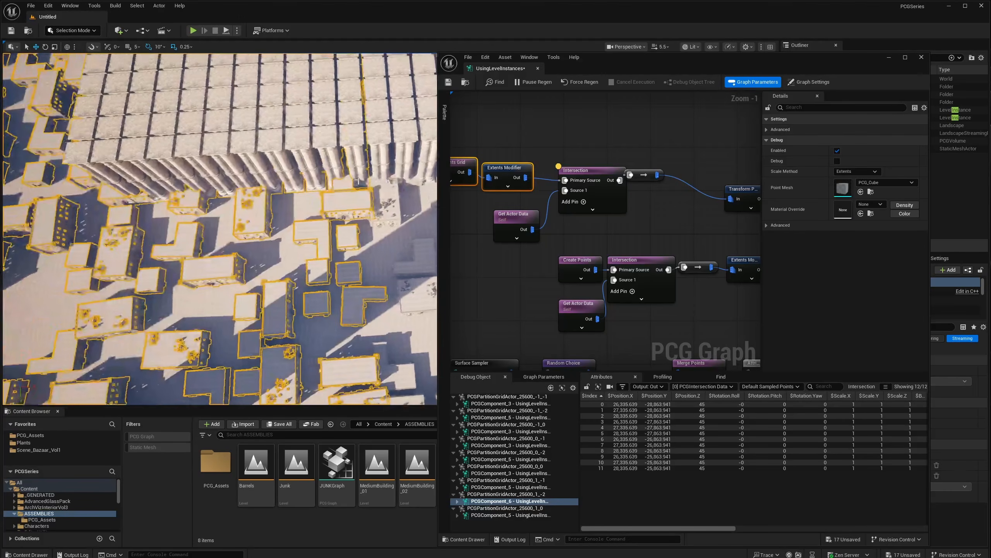
click(384, 201)
right_drag(375, 130, 384, 111)
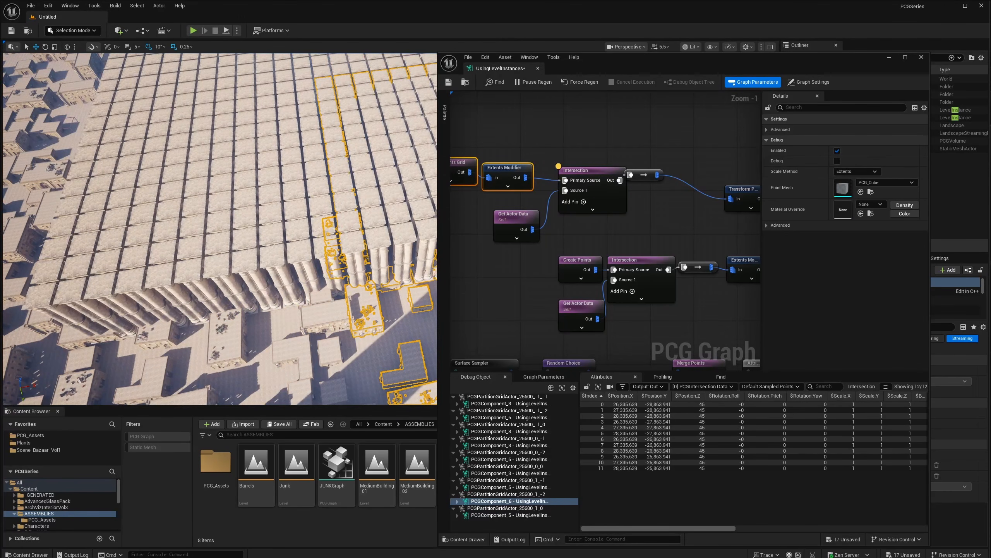
click(301, 276)
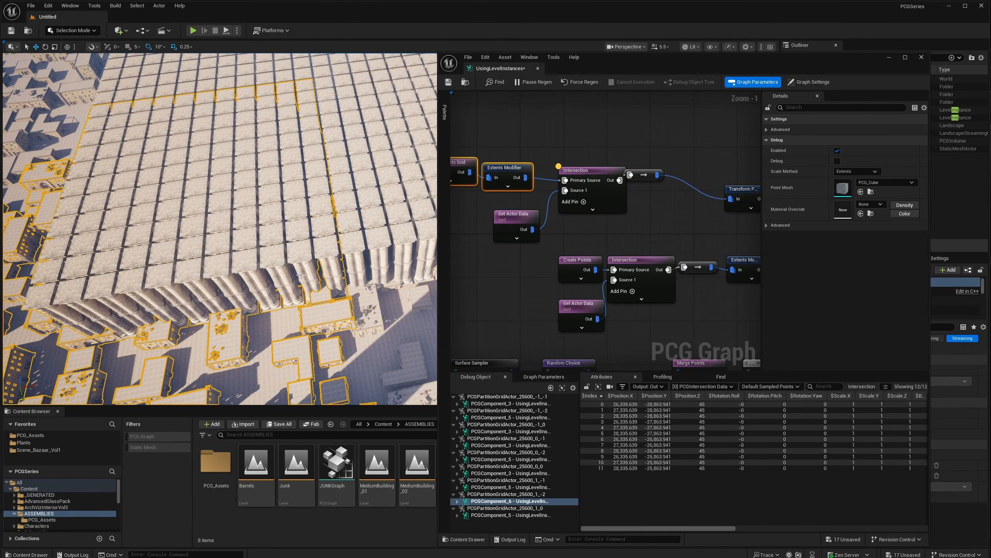
mouse_move(302, 160)
right_down()
mouse_move(296, 143)
mouse_move(291, 160)
right_up()
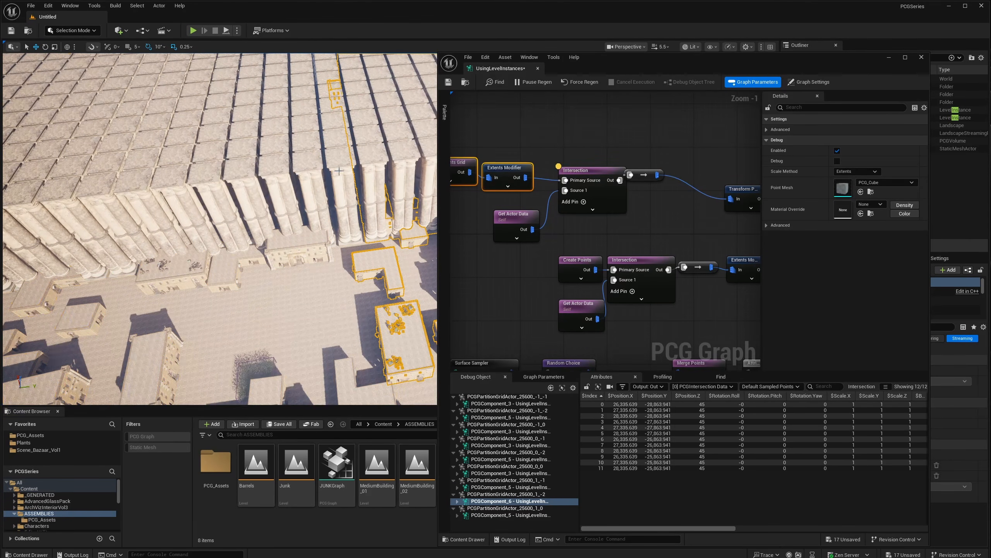
click(363, 176)
right_drag(334, 186, 322, 188)
right_drag(595, 216, 638, 222)
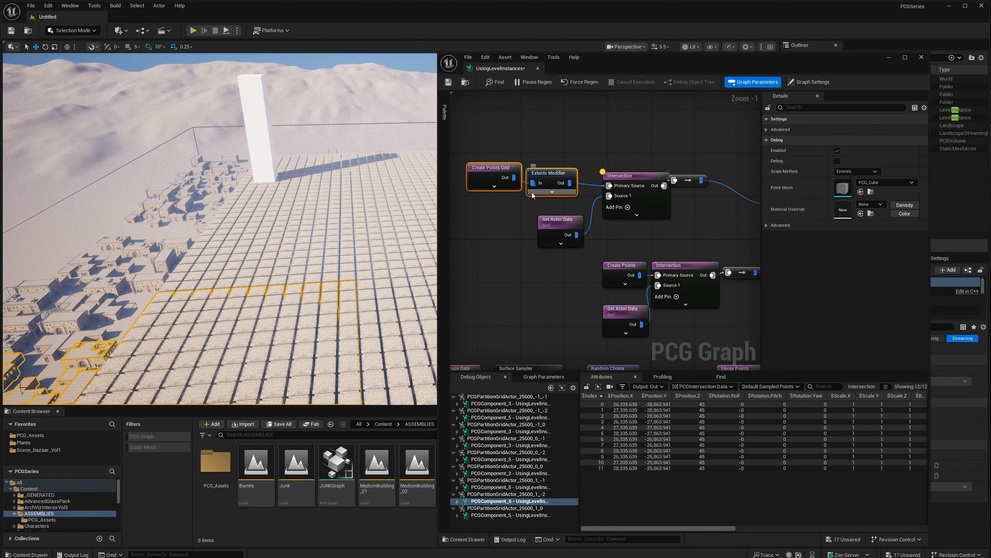
- Move the upper Intersection and Get Actor Data nodes left toward Extents Modifier
right_drag(565, 275, 568, 241)
right_drag(617, 214, 636, 231)
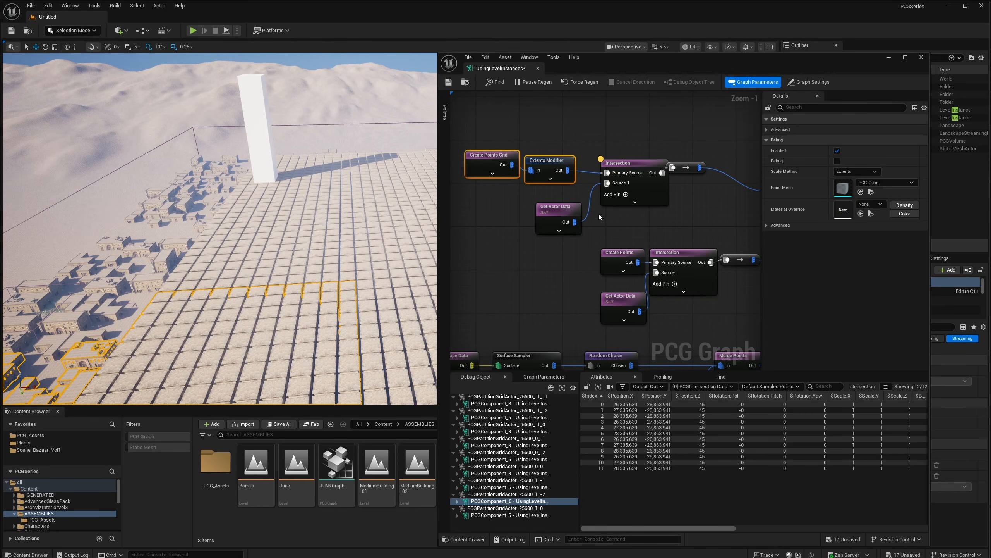
right_drag(599, 214, 589, 217)
drag(624, 170, 612, 167)
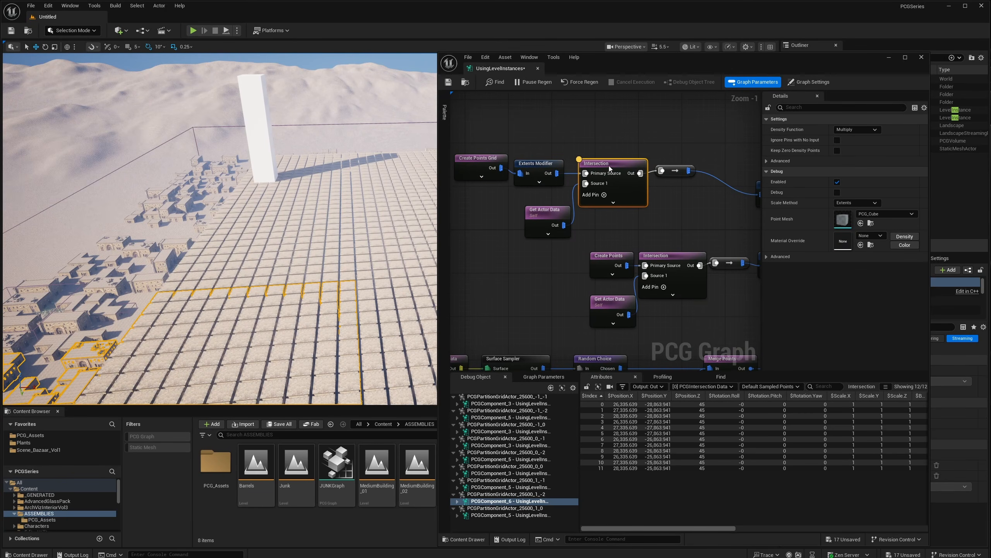
drag(559, 218, 536, 208)
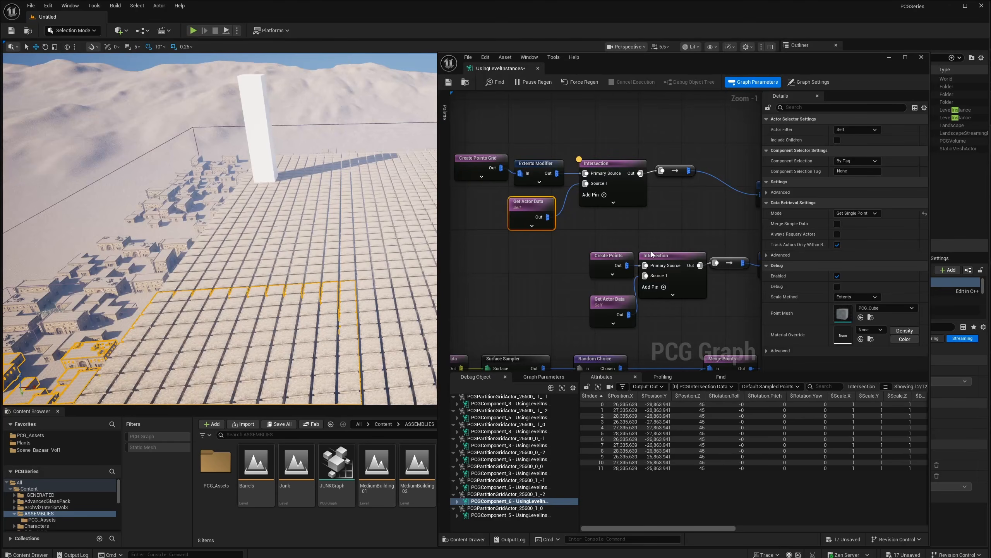
- Select Surface Sampler to show its settings in Details
right_drag(523, 318, 579, 254)
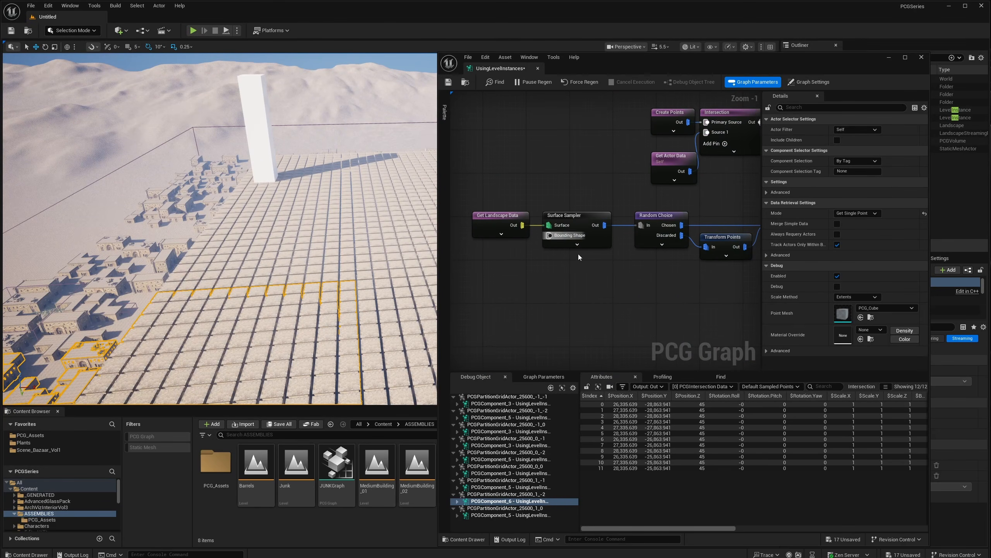
click(581, 239)
right_drag(583, 208, 588, 276)
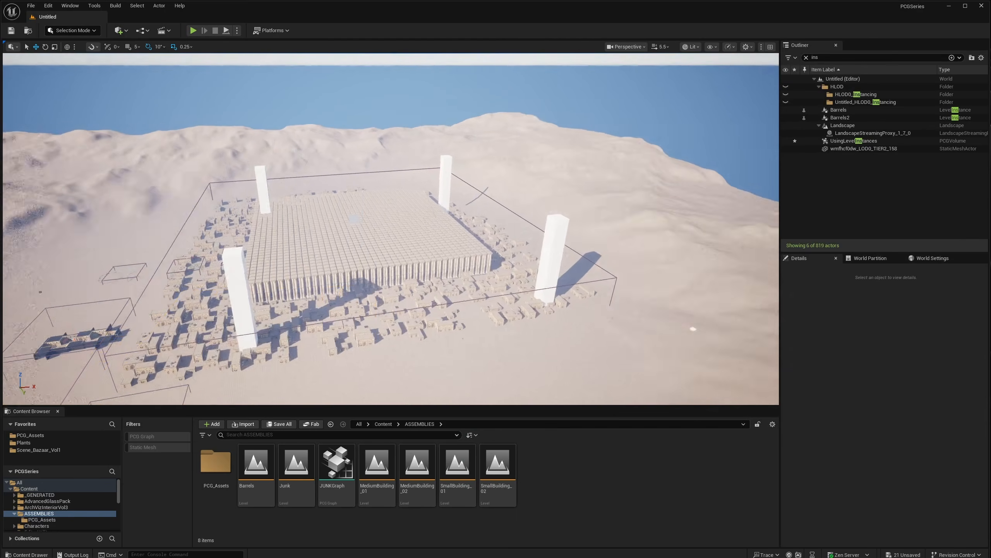
- Turn on Is Partitioned for the UsingLevelInstances PCG volume
right_drag(498, 240, 474, 255)
click(405, 364)
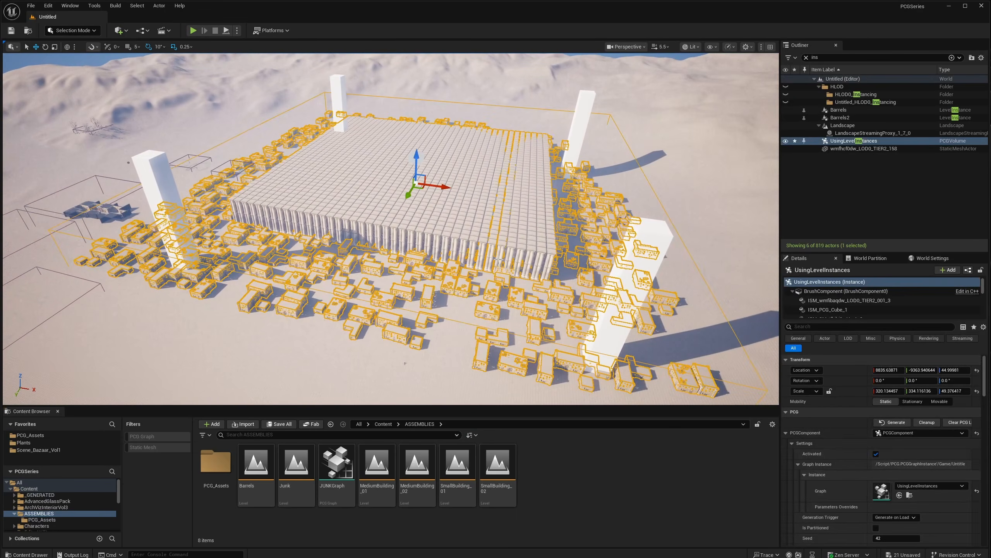
click(876, 528)
mouse_move(503, 258)
right_down()
mouse_move(493, 252)
mouse_move(507, 260)
right_up()
- Inspect the generated PCGPartitionGridActor cells and circle around the pillar block
click(502, 277)
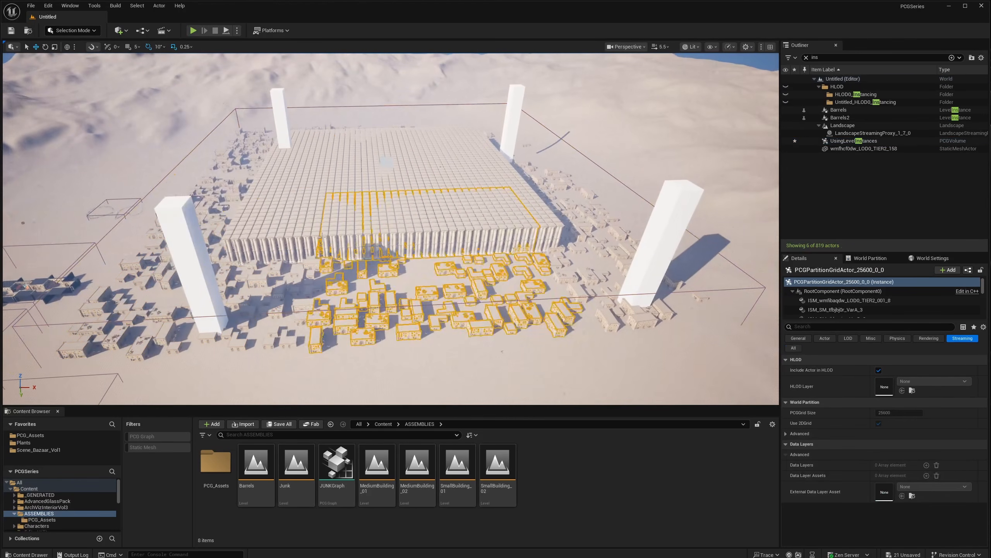
click(300, 277)
click(327, 194)
click(471, 170)
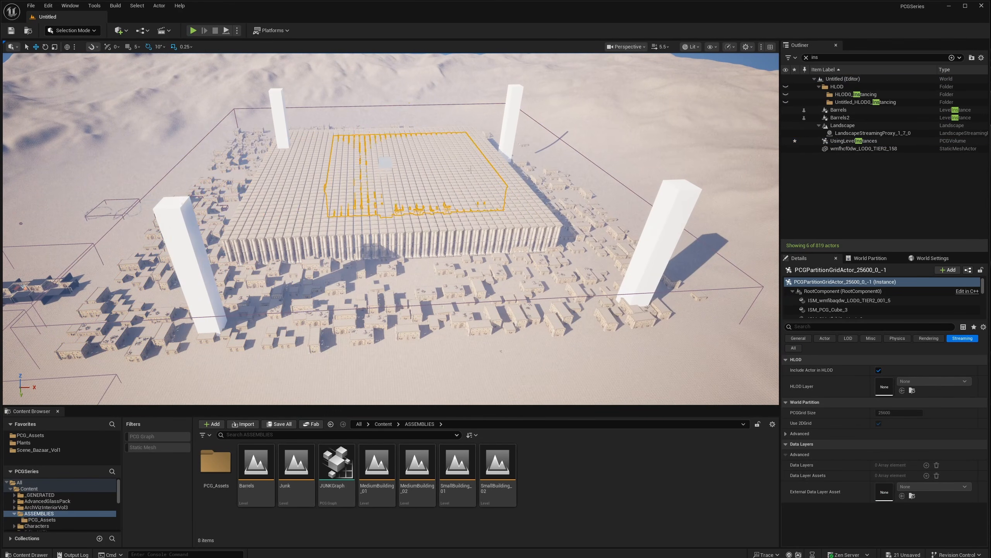
click(518, 184)
click(470, 223)
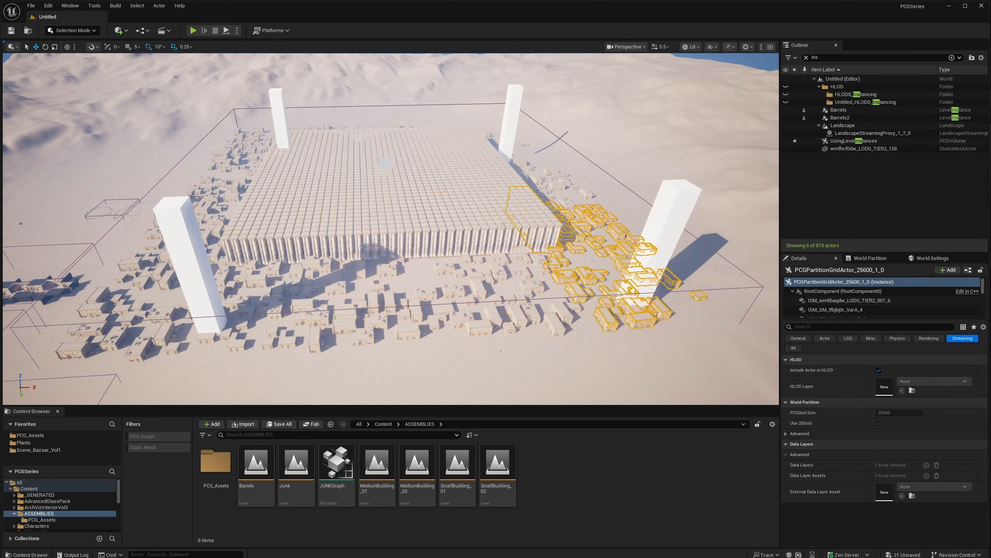
right_drag(390, 228, 304, 231)
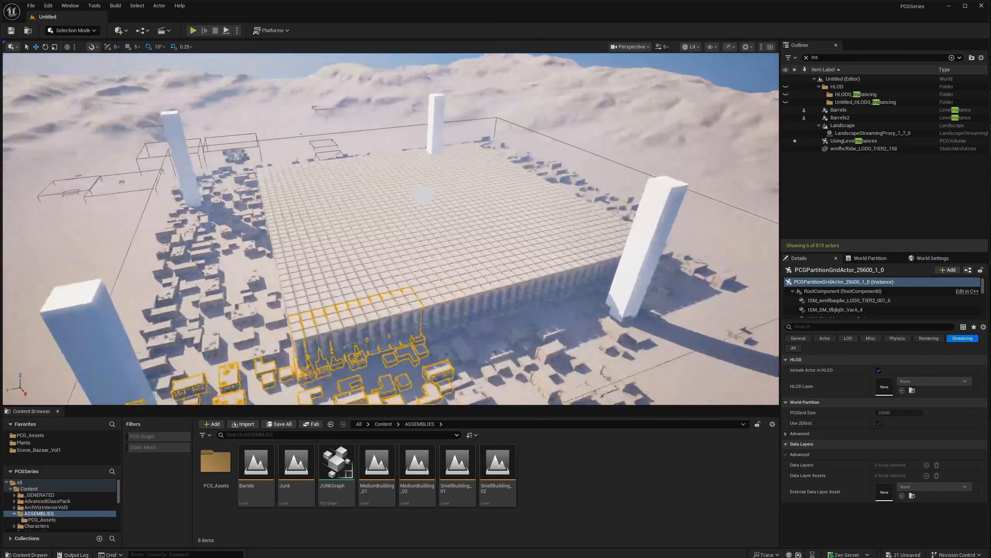
right_drag(423, 195, 488, 162)
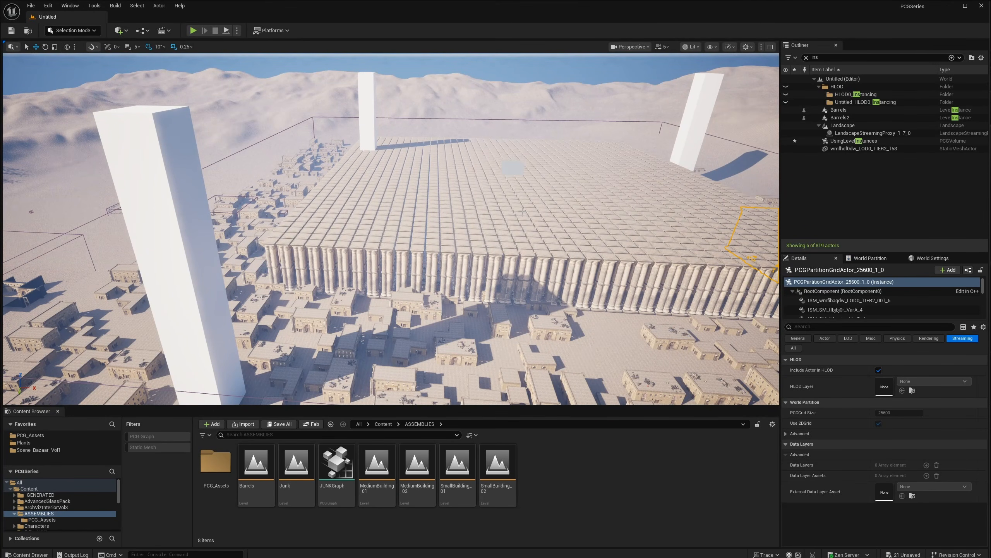
right_drag(522, 211, 540, 234)
scroll(523, 212, down, 1)
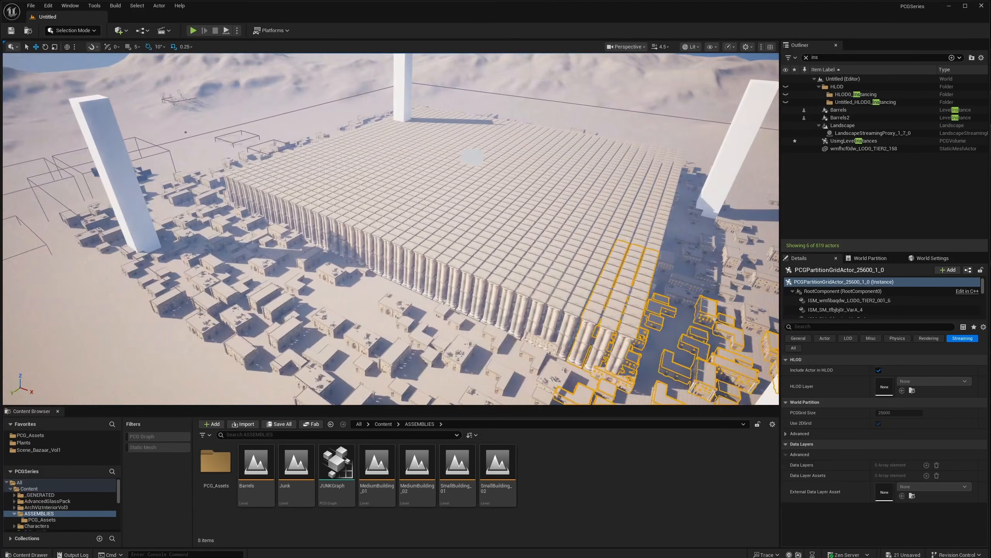
right_drag(468, 225, 278, 313)
key(w)
right_drag(391, 229, 332, 297)
key(s)
key(w)
key(d)
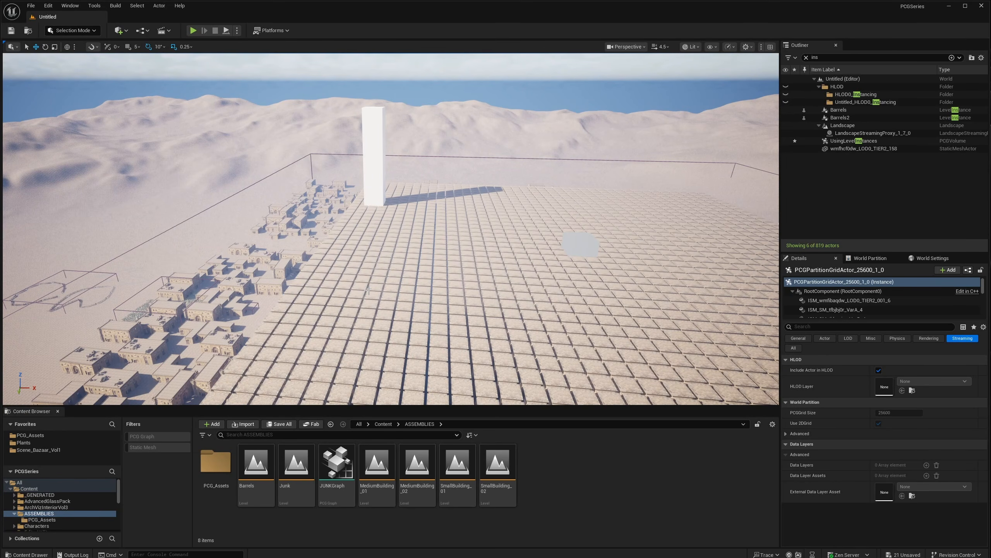
right_drag(397, 279, 564, 278)
key(a)
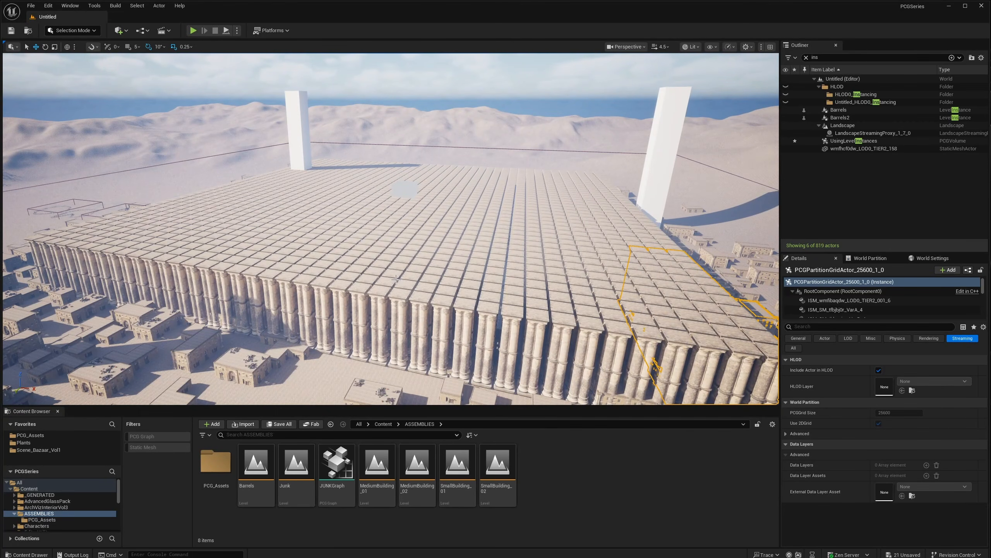
right_drag(396, 280, 541, 328)
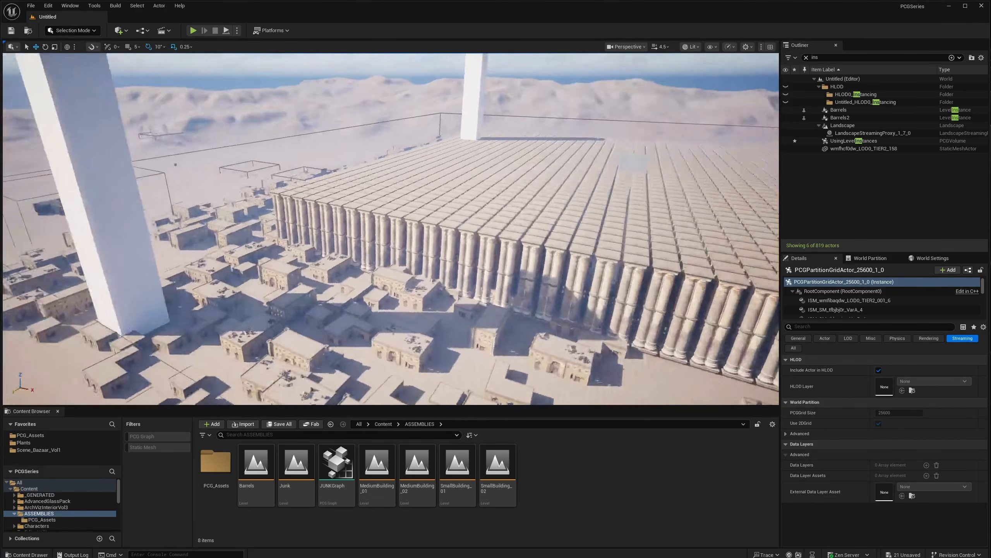
right_drag(391, 229, 491, 248)
scroll(554, 274, down, 3)
key(s)
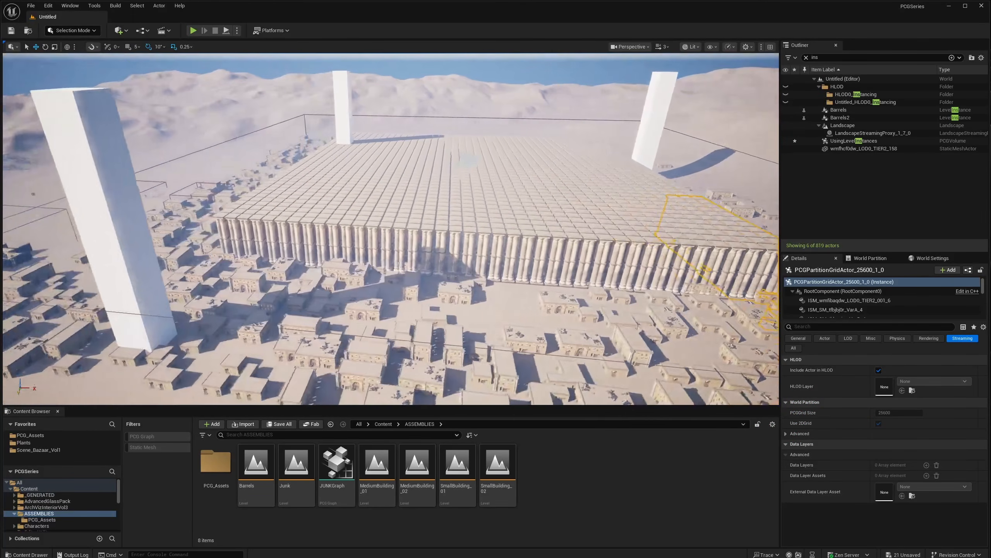
key(a)
mouse_move(491, 248)
right_down()
mouse_move(522, 251)
mouse_move(479, 237)
mouse_move(508, 236)
mouse_move(483, 236)
mouse_move(499, 235)
mouse_move(497, 253)
right_up()
key(w)
key(w)
key(s)
key(w)
key(d)
key(a)
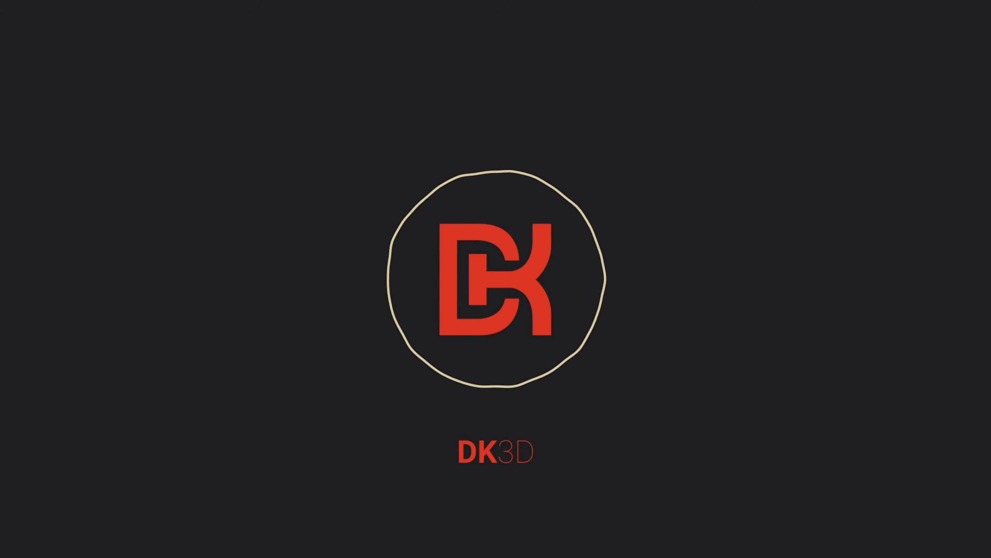